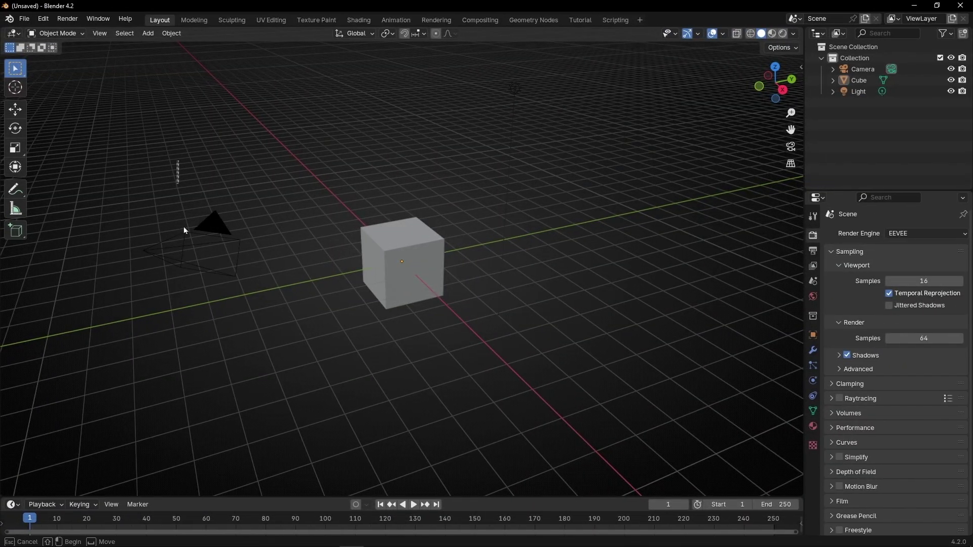
Delete the default camera and the light from the scene, keeping only the cube
left_click(184, 228)
key("Delete")
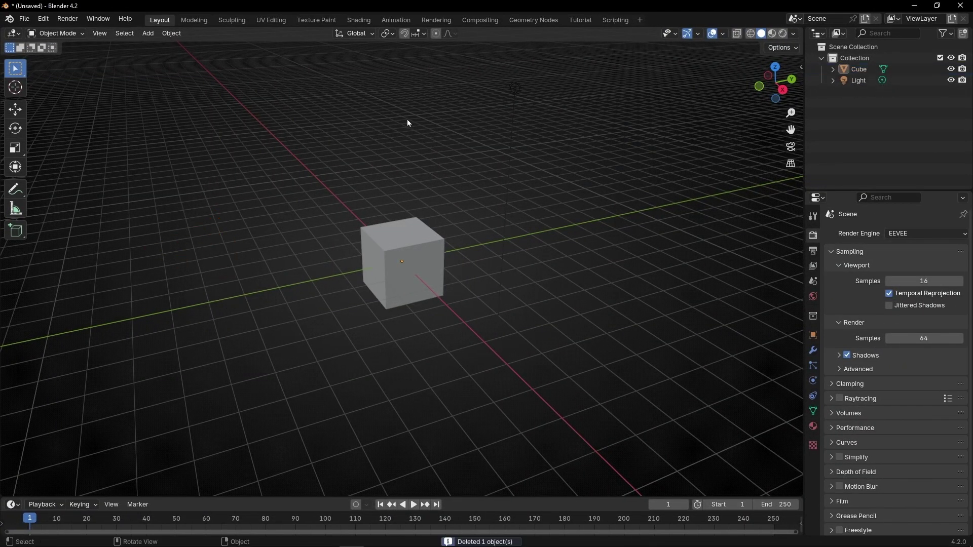
left_click(513, 90)
key("Delete")
Create a new geometry node tree for the cube in the Tutorial workspace and remove the timeline area below the node editor
left_click(583, 21)
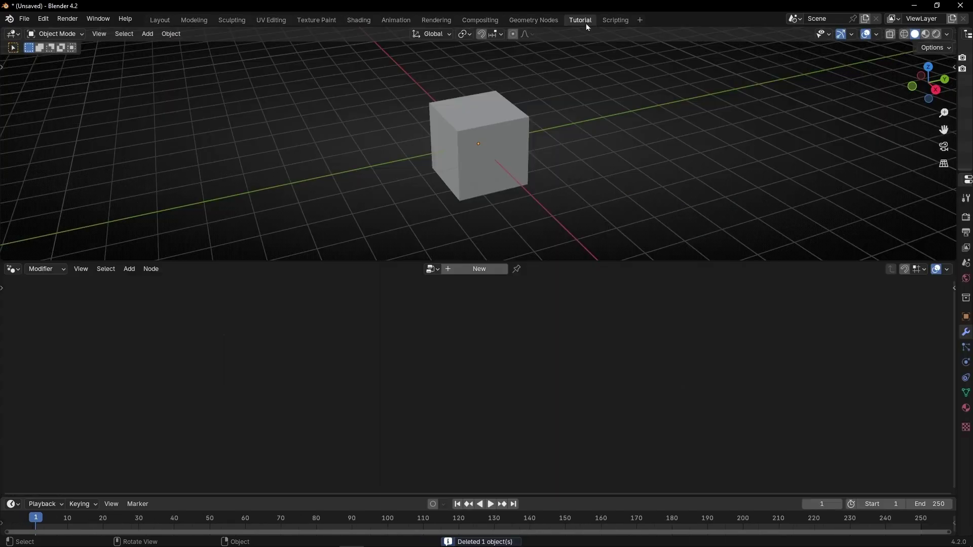
left_click(470, 274)
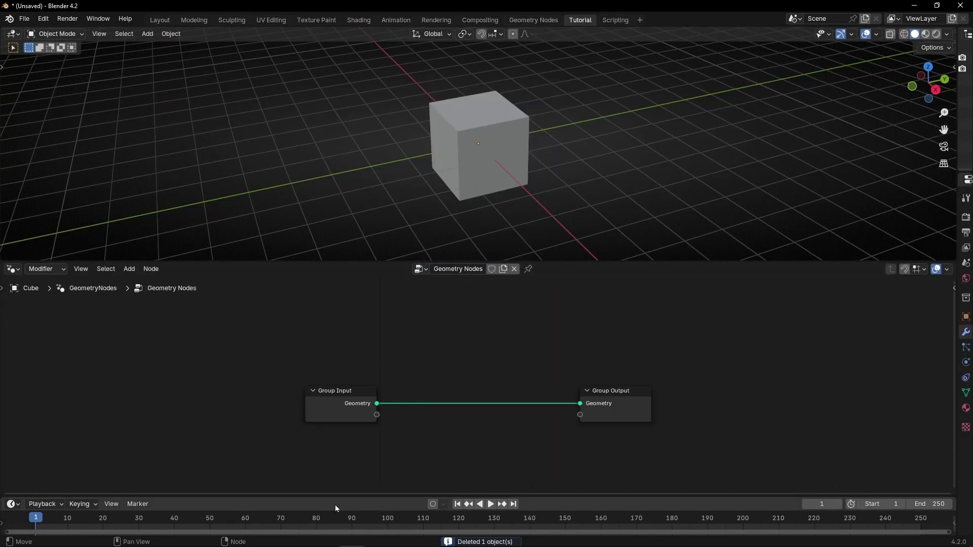
right_click(335, 505)
left_click(317, 505)
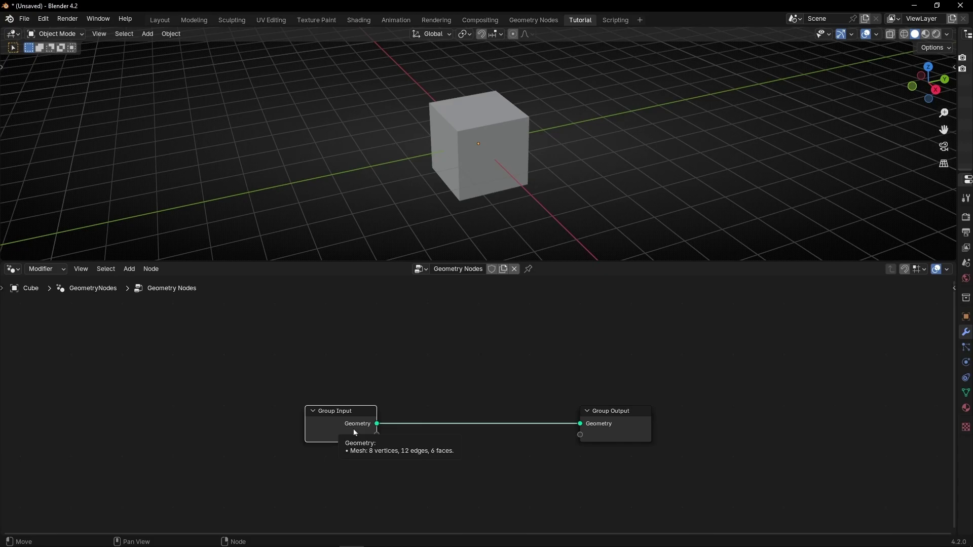
Replace the Group Input node with a String to Curves node and connect its Curve Instances to the Group Output's Geometry
key("Delete")
key("shift+a")
type("string to")
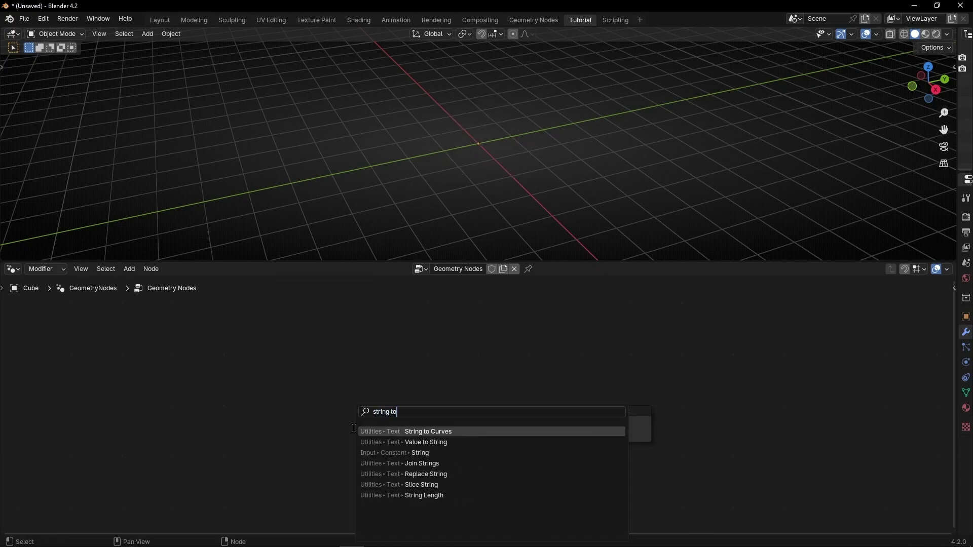
key("Return")
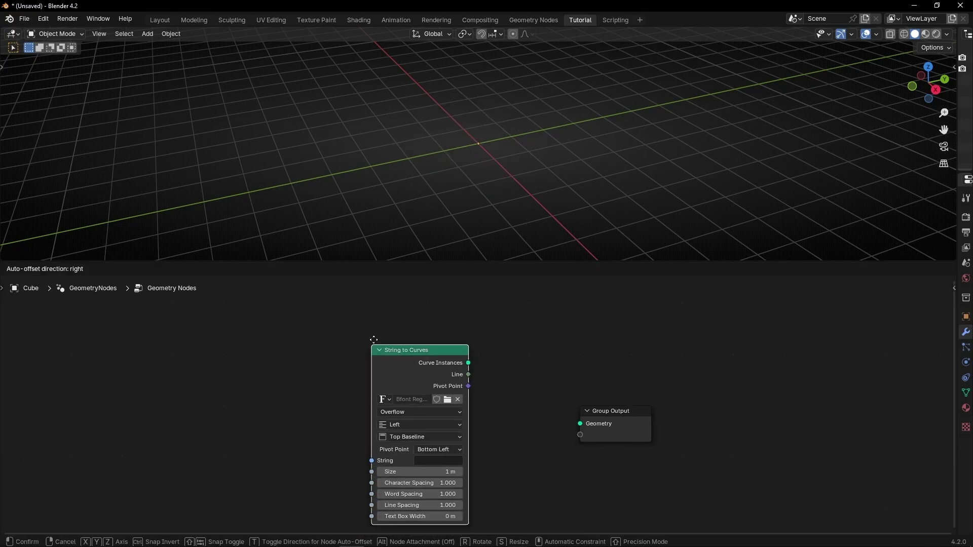
left_click(381, 319)
left_click_drag(478, 335, 583, 425)
key("KP_Decimal")
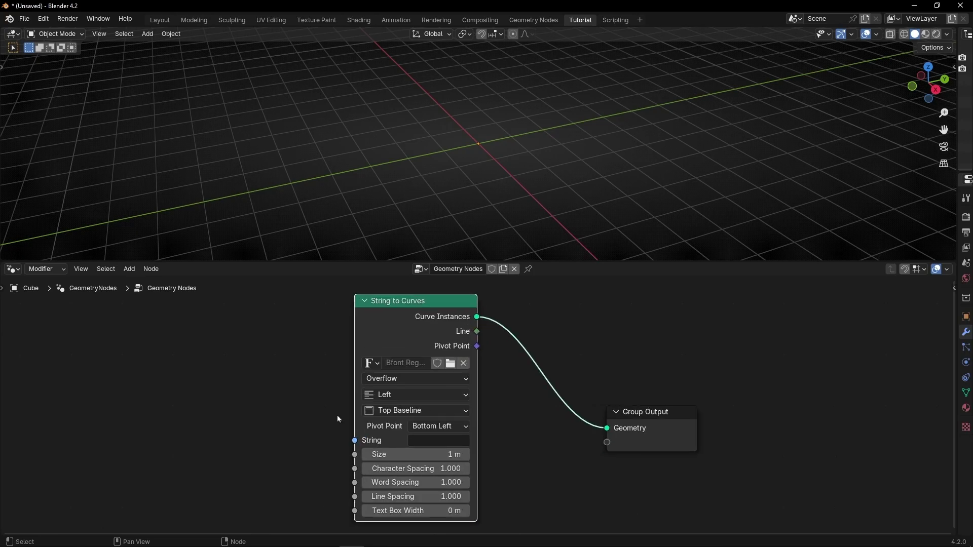
Add a Value to String node linked to the String input of String to Curves
left_click_drag(430, 425, 270, 366)
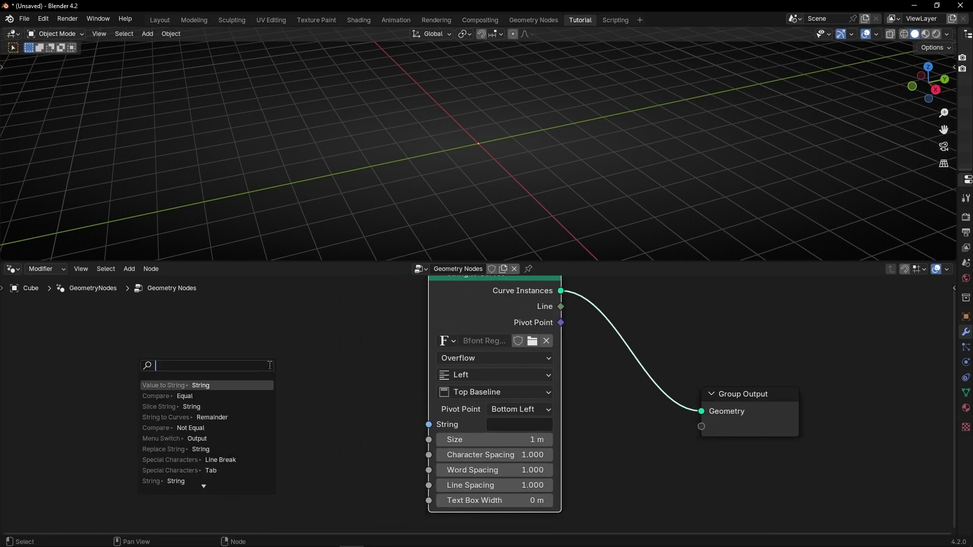
type("value")
key("Return")
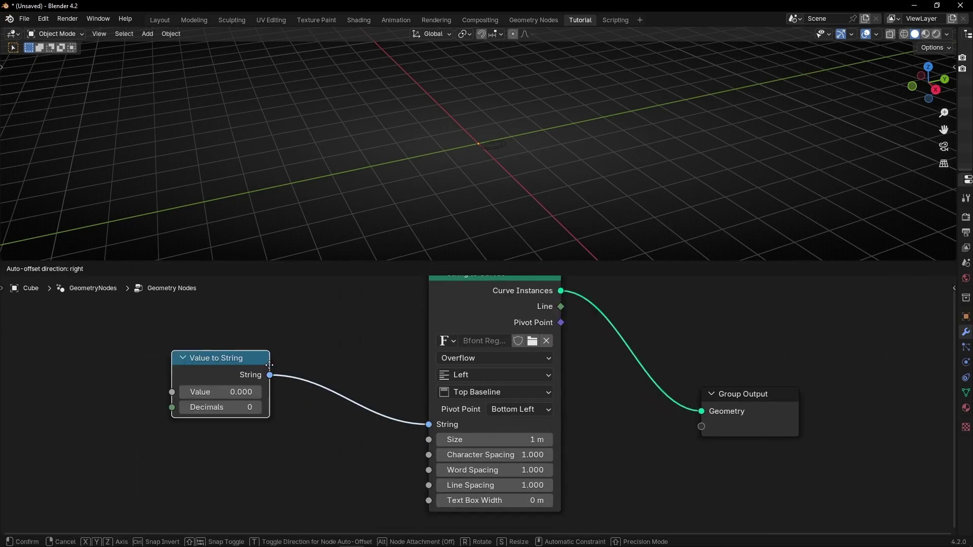
left_click(346, 368)
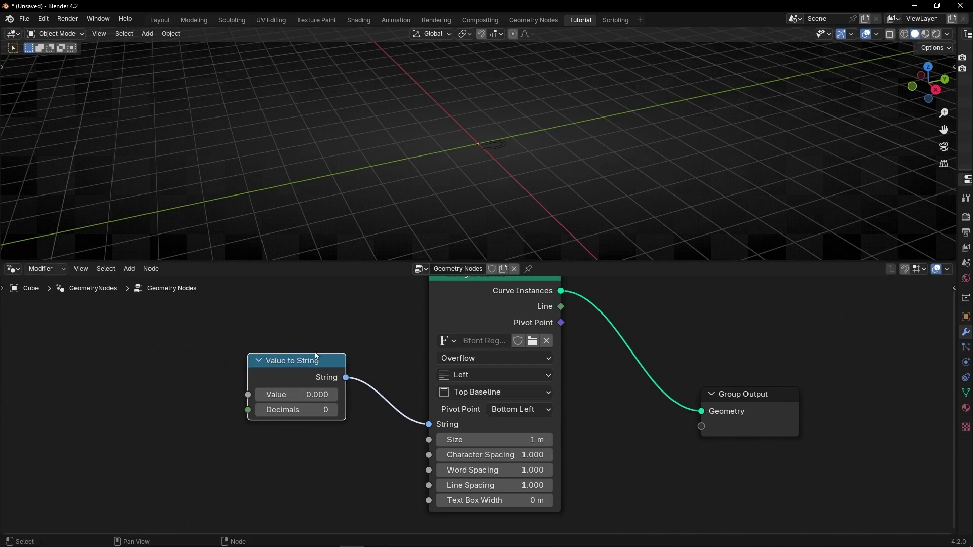
Select the generated text object in the viewport and view it up close from the top
middle_click_drag(515, 321, 479, 343)
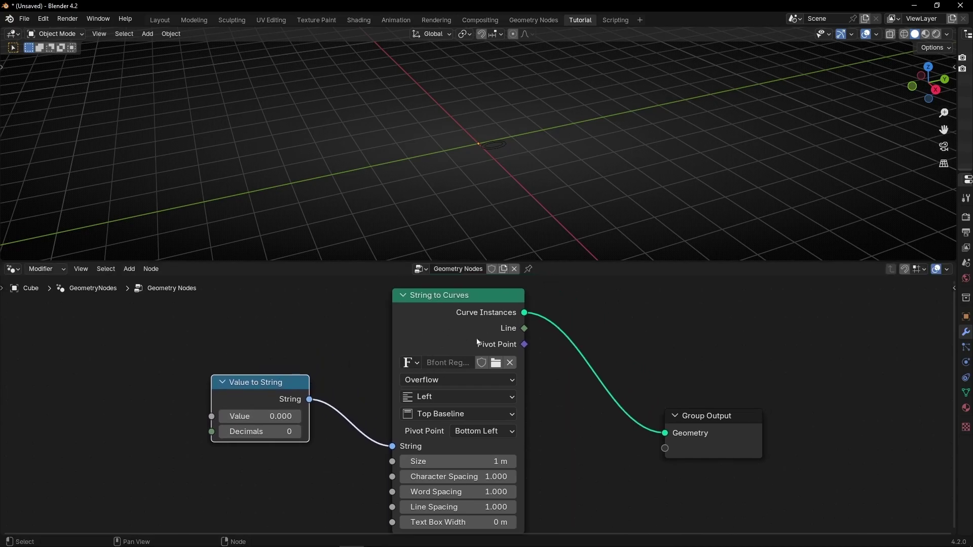
left_click_drag(450, 98, 588, 230)
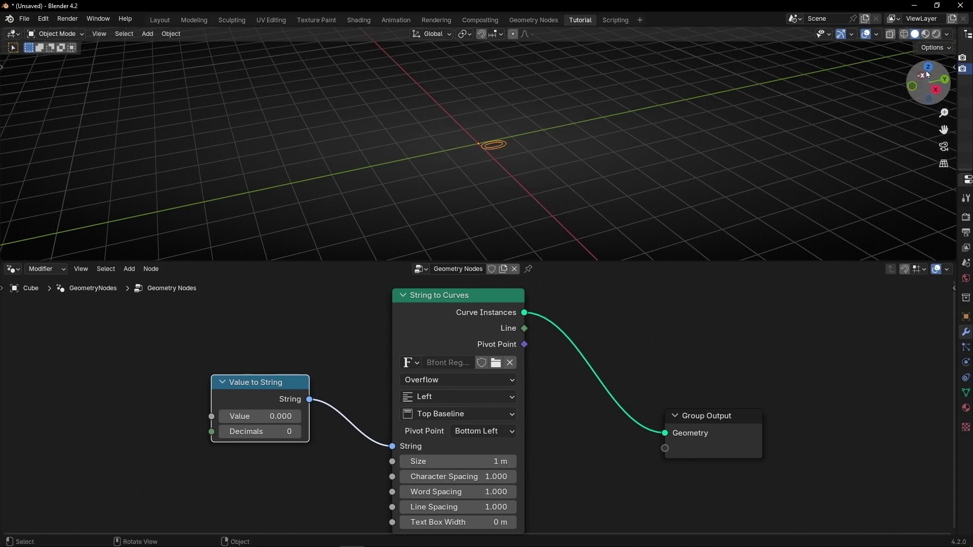
left_click(929, 67)
scroll(506, 175, "up", 3)
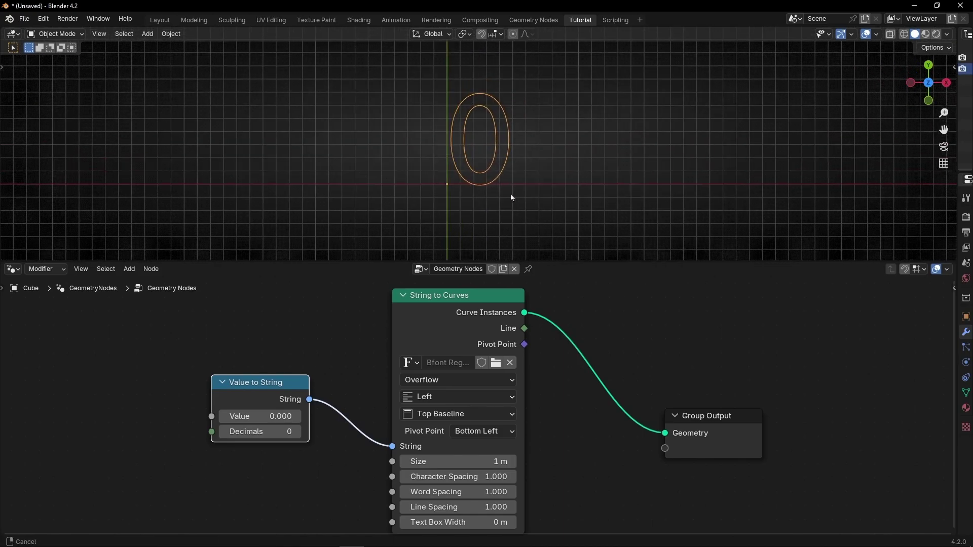
Set the String to Curves alignment to Center horizontally and Middle vertically
left_click(440, 397)
left_click(445, 445)
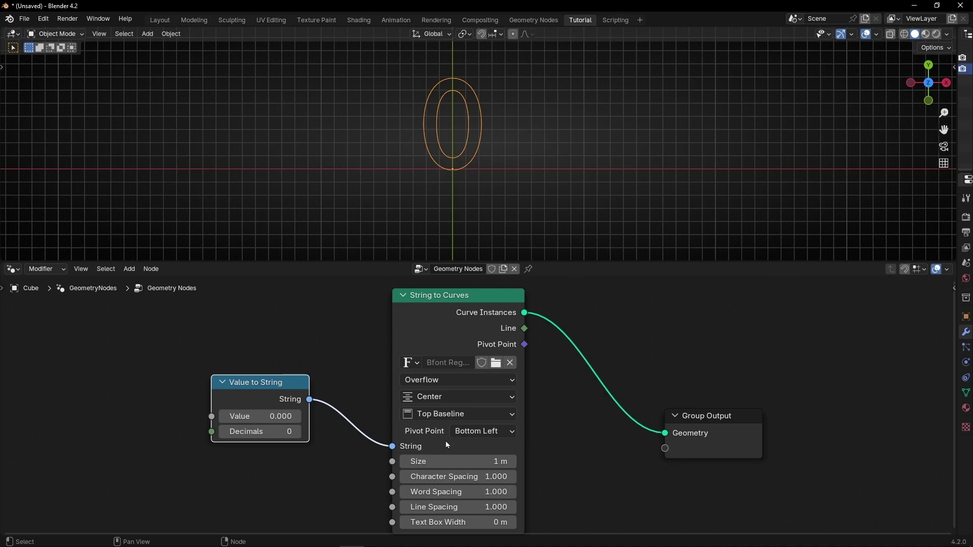
left_click(449, 416)
left_click(435, 479)
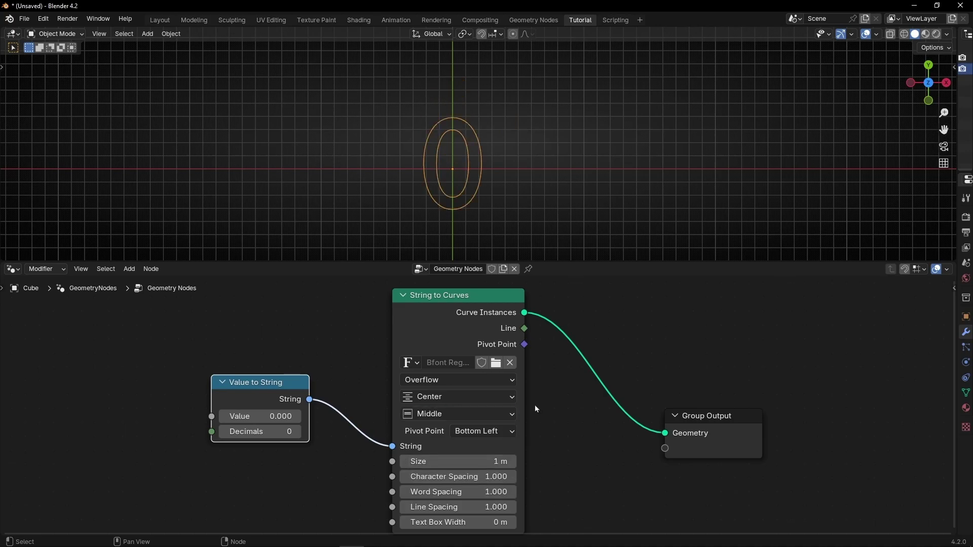
Insert a Fill Curve node between String to Curves and Group Output, and raise the Value to String value to 17.6
key("shift+a")
type("fill")
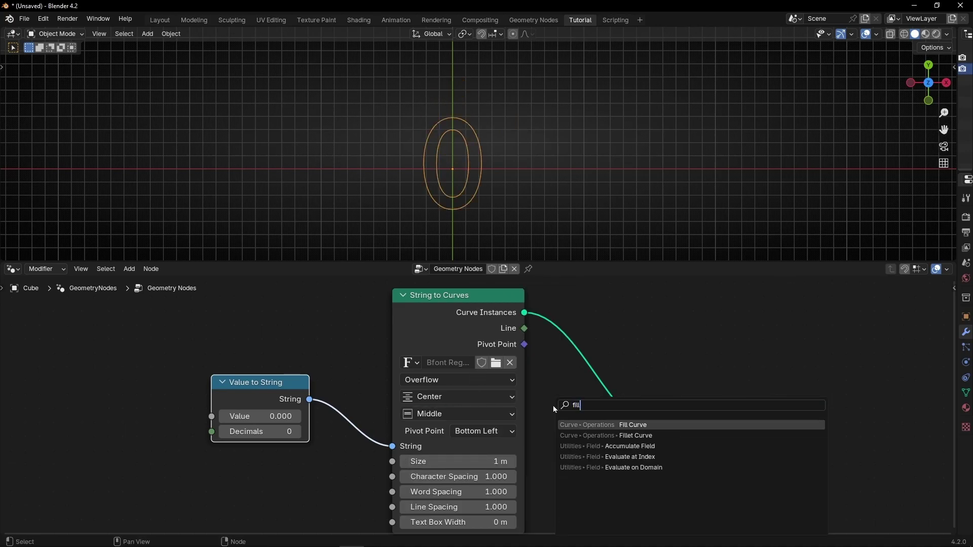
key("Return")
left_click(560, 330)
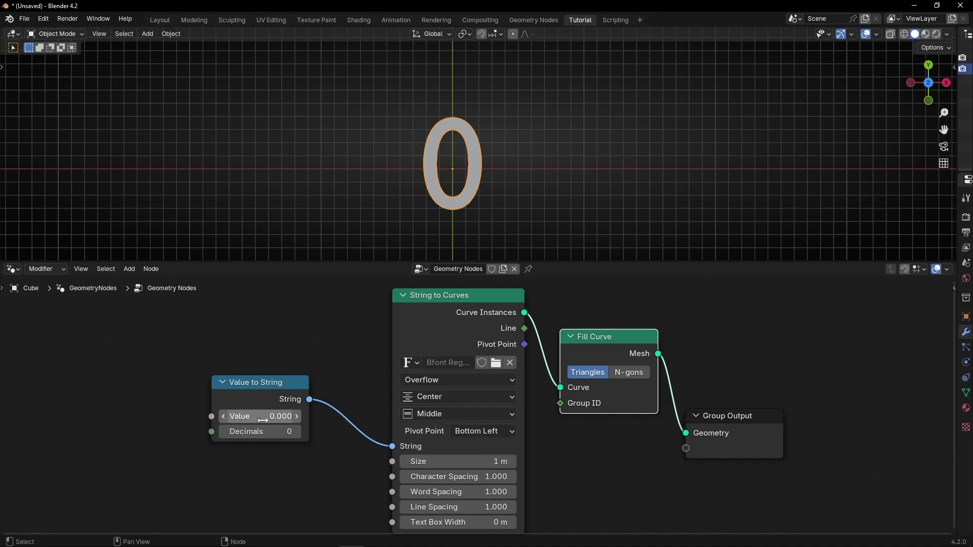
left_click_drag(260, 416, 349, 416)
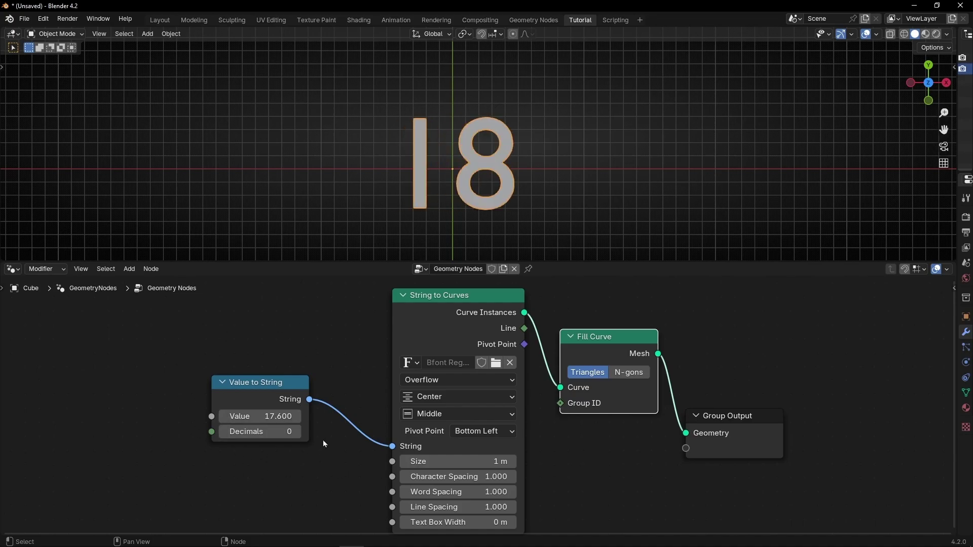
Add a Math node set to Power and place it unconnected in front of the Value to String node
middle_click_drag(189, 382, 328, 370)
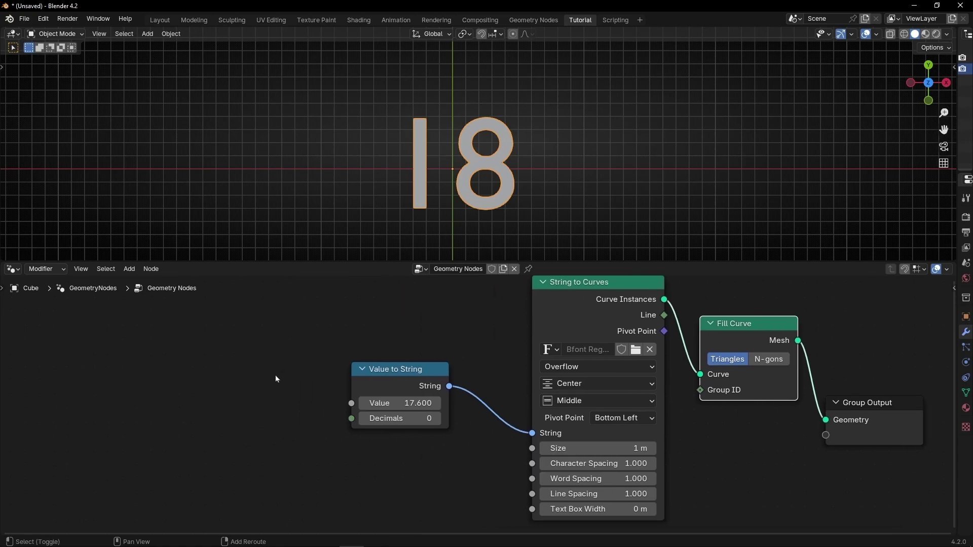
key("shift+a")
type("math")
key("Return")
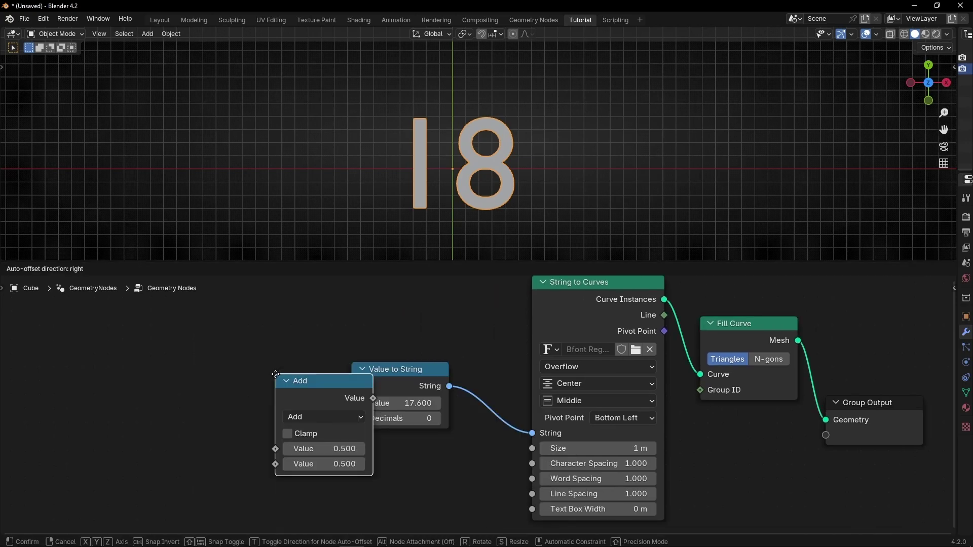
left_click(229, 312)
left_click(282, 359)
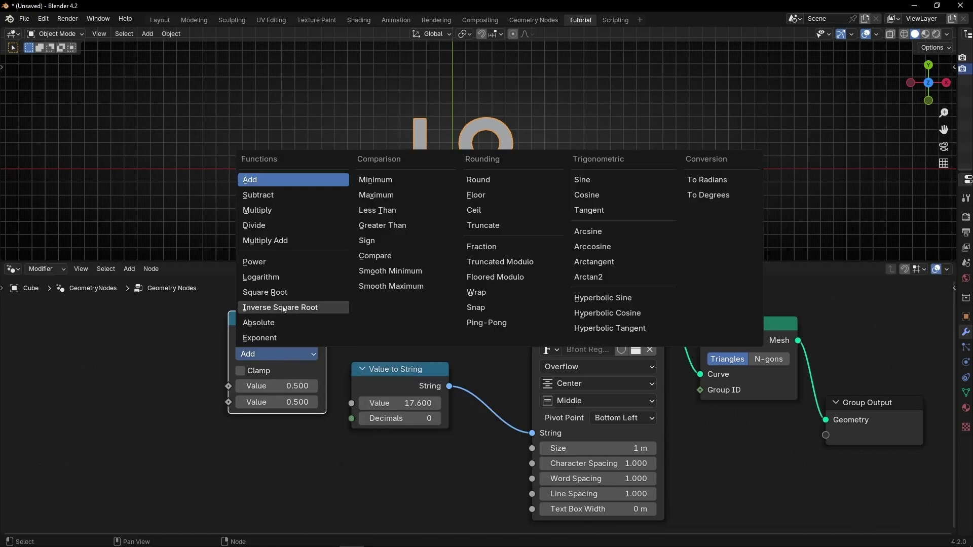
left_click(282, 262)
left_click_drag(257, 325, 307, 337)
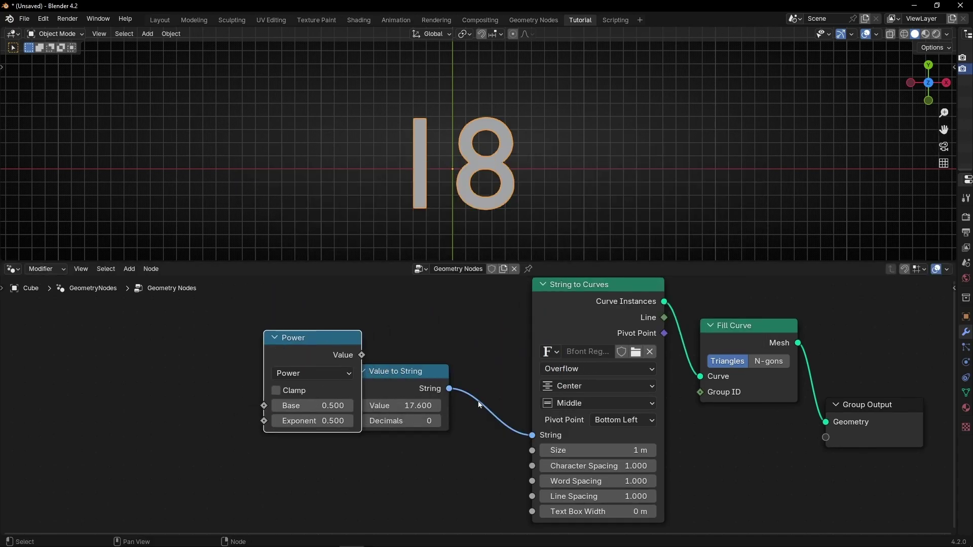
key("g")
left_click(341, 404)
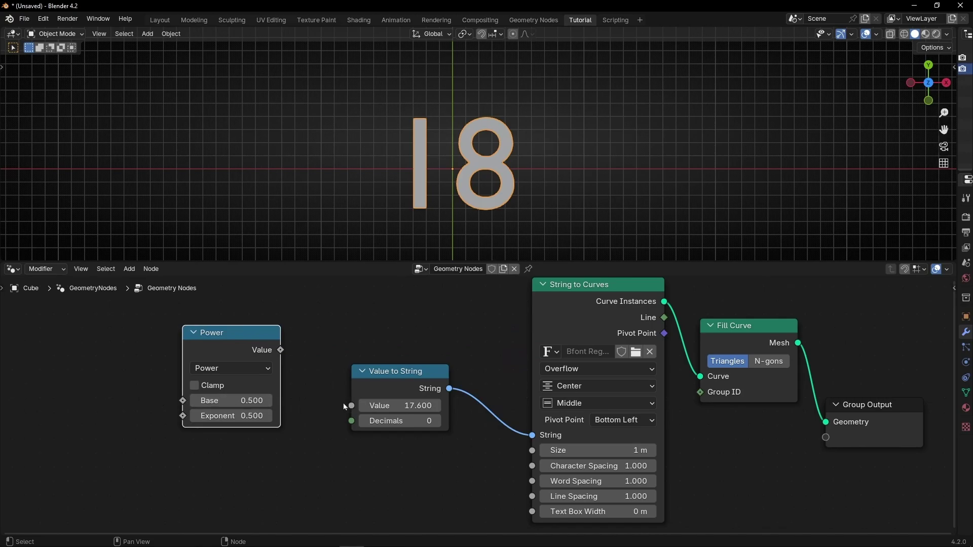
Add a Value node linked to the Value input of Value to String and set it to 2
left_click_drag(351, 407, 280, 352)
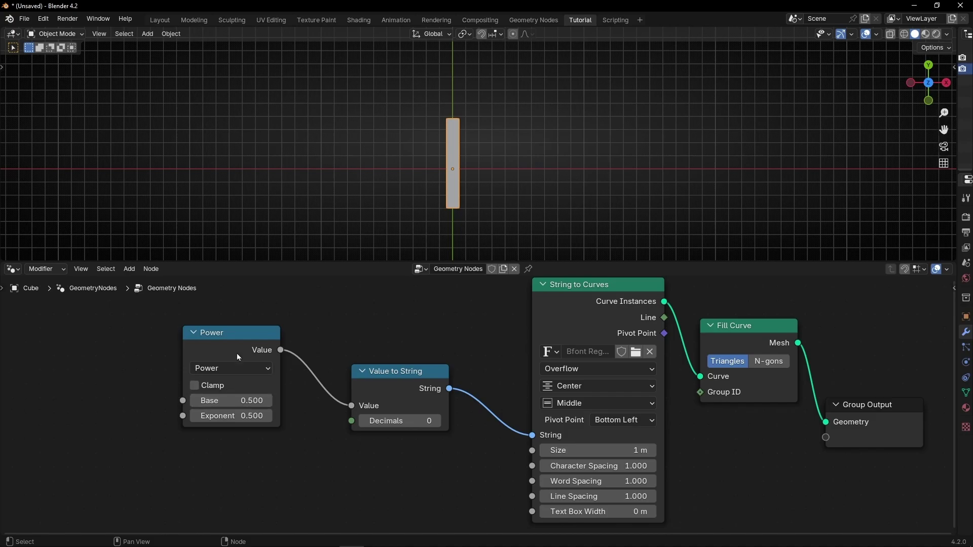
right_click_drag(239, 356, 304, 385, "ctrl")
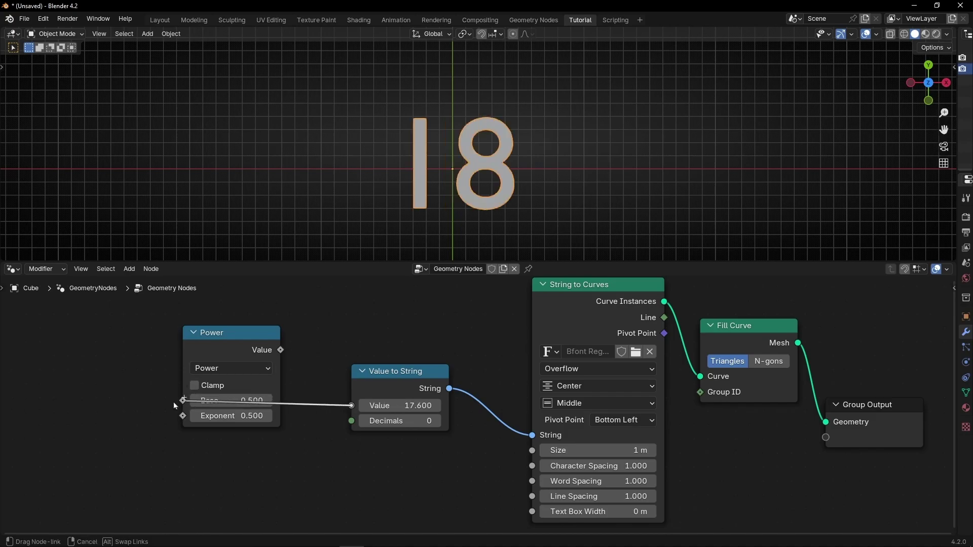
left_click_drag(183, 400, 113, 399)
type("value")
key("Return")
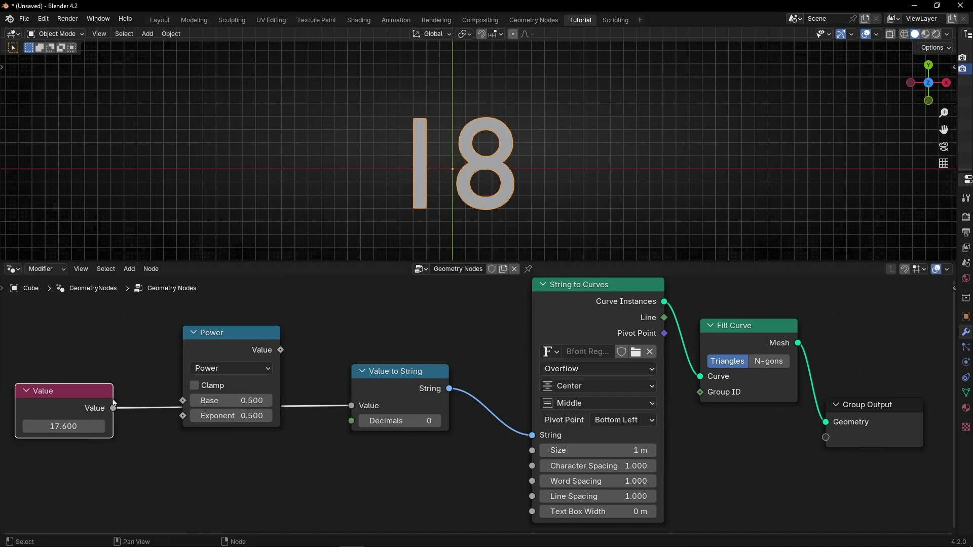
left_click(62, 427)
type("2")
key("Return")
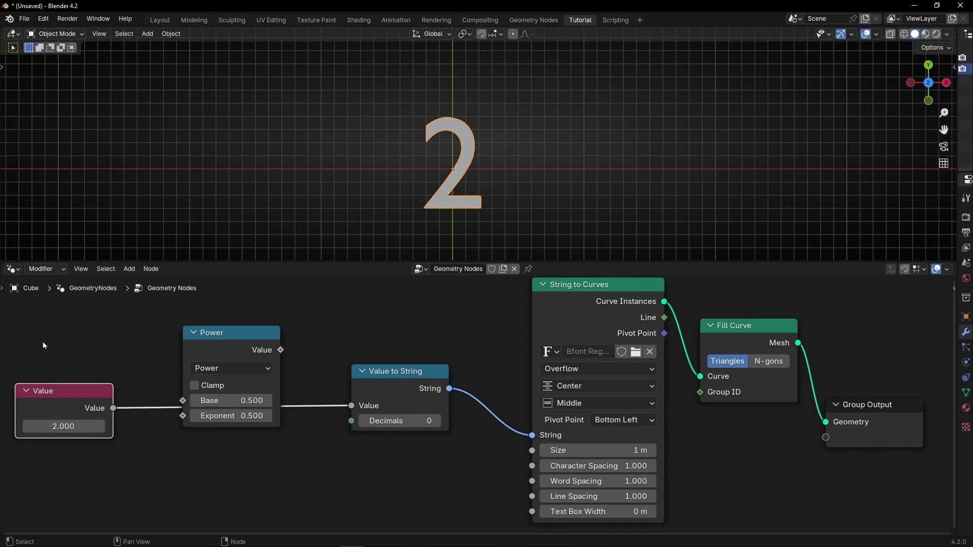
Insert the Power node into the link between Value and Value to String, and set its exponent to 2
mouse_move(79, 416)
left_mouse_down()
mouse_move(57, 423)
mouse_move(69, 422)
left_mouse_up()
key("Escape")
left_click_drag(219, 343, 207, 361)
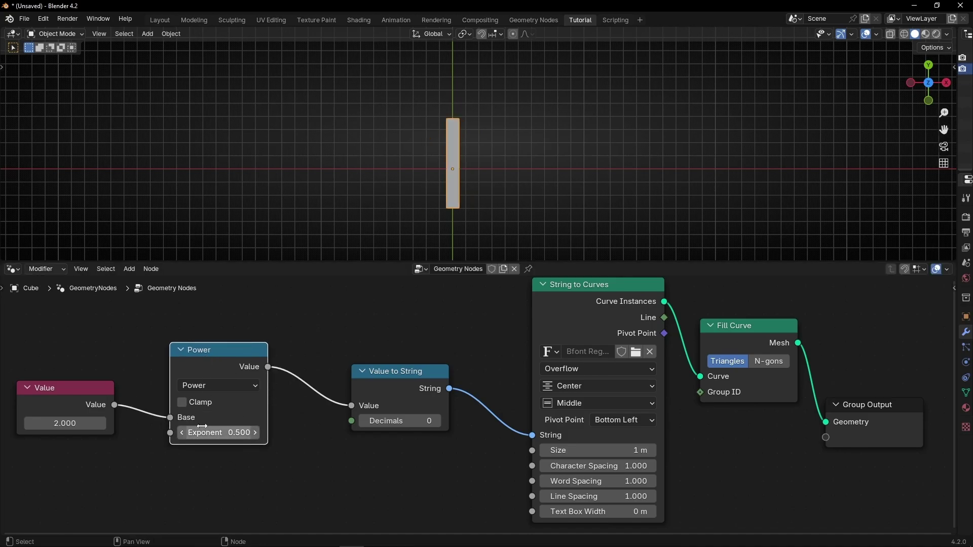
left_click(202, 431)
type("2")
key("Return")
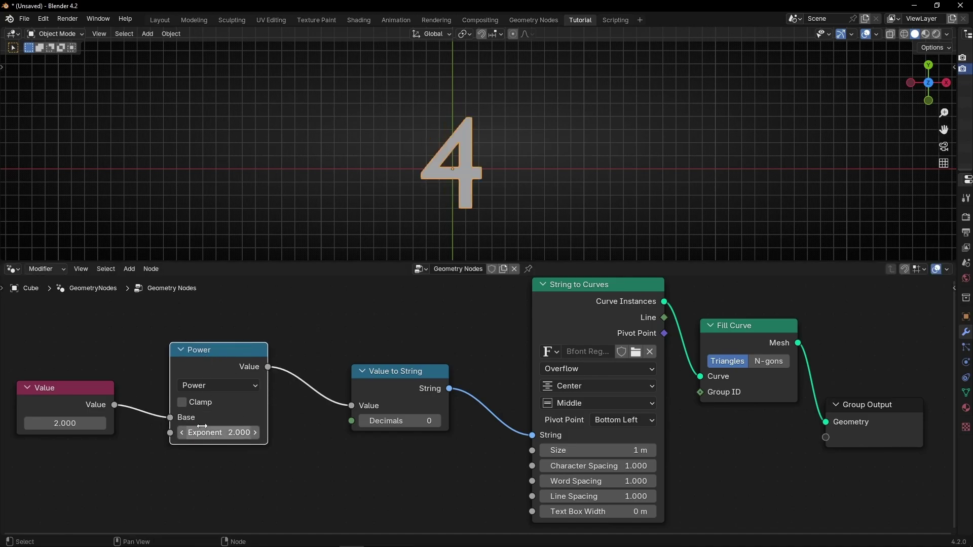
left_click(65, 401)
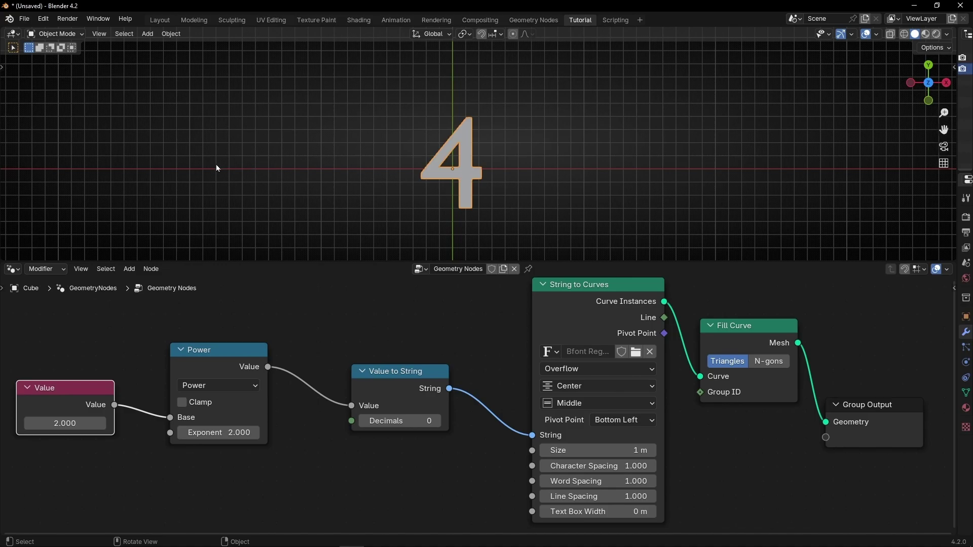
Handwrite x² beside the number in the viewport with the Annotate tool
key("t")
left_click(15, 189)
left_click_drag(203, 131, 133, 181)
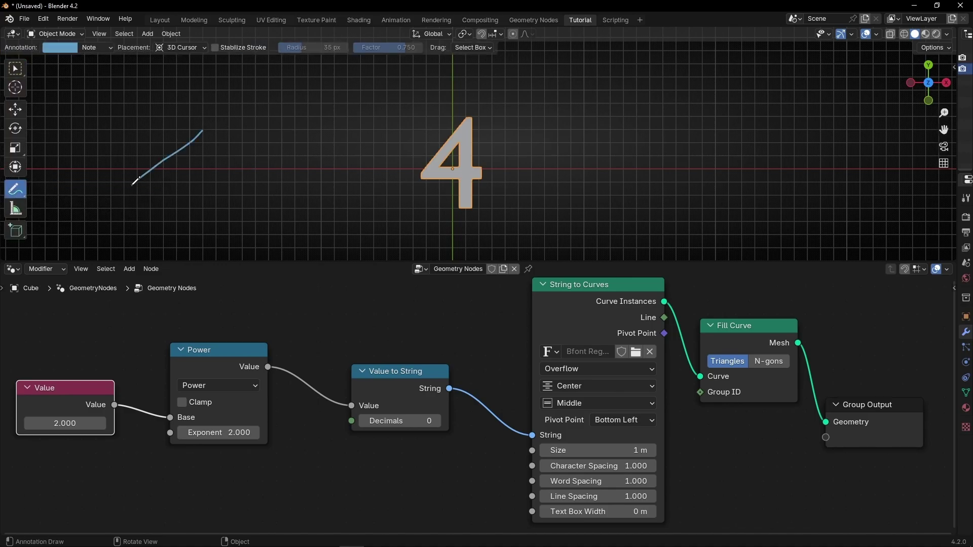
left_click_drag(161, 151, 190, 186)
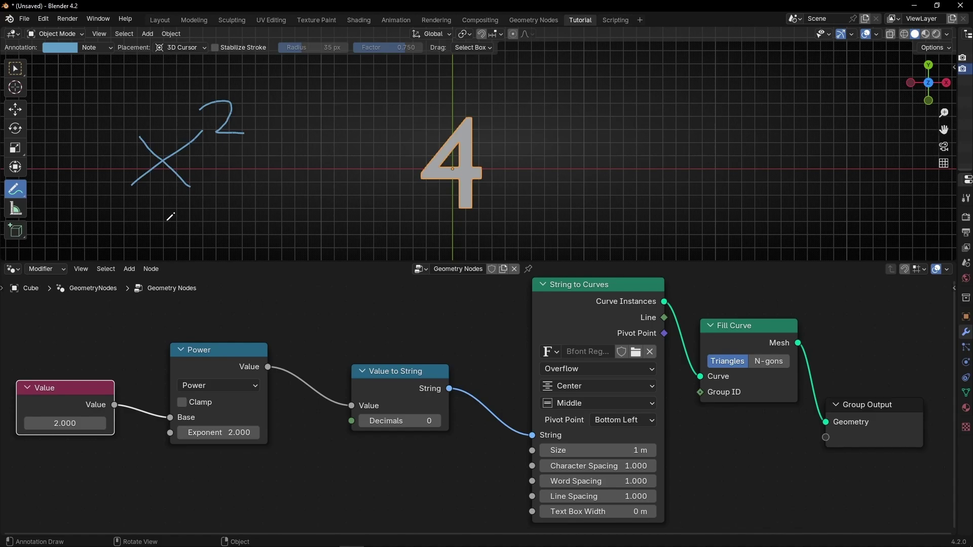
Handwrite the equation 2² = 4 as an annotation below the x²
mouse_move(157, 207)
left_mouse_down()
mouse_move(152, 239)
mouse_move(178, 242)
left_mouse_up()
left_click_drag(256, 216, 261, 216)
left_click_drag(222, 229, 268, 228)
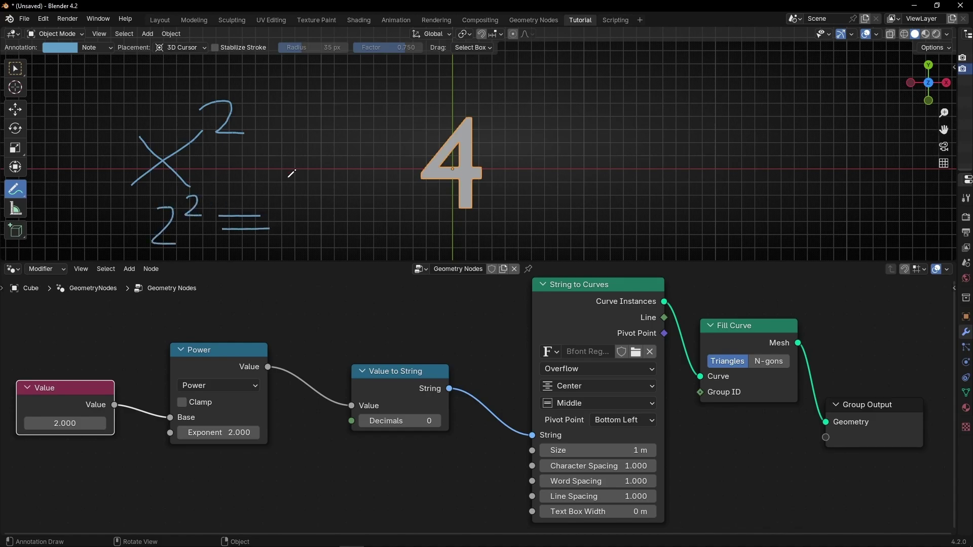
left_click_drag(307, 177, 307, 233)
Set the Value node that feeds the power base to 3
double_click(81, 423)
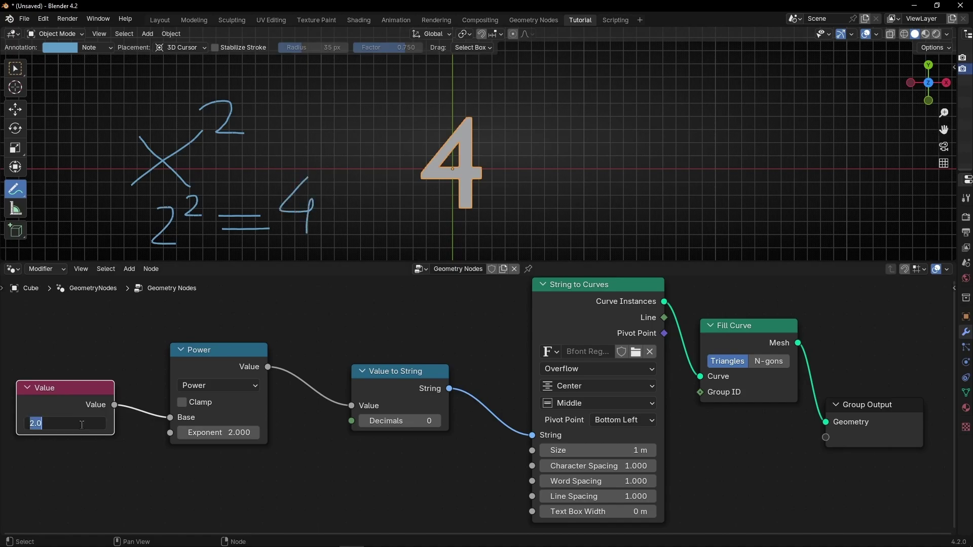
type("3")
key("Return")
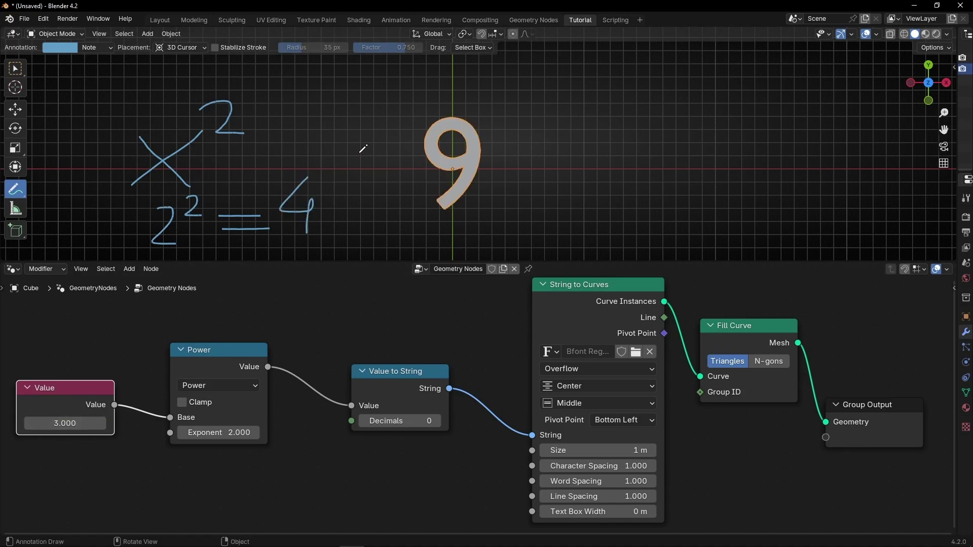
Erase the handwritten x² and 2² = 4 annotations, sketch an x in the same area, and erase it too
mouse_move(168, 152)
right_mouse_down("ctrl")
mouse_move(152, 120)
mouse_move(304, 203)
right_mouse_up("ctrl")
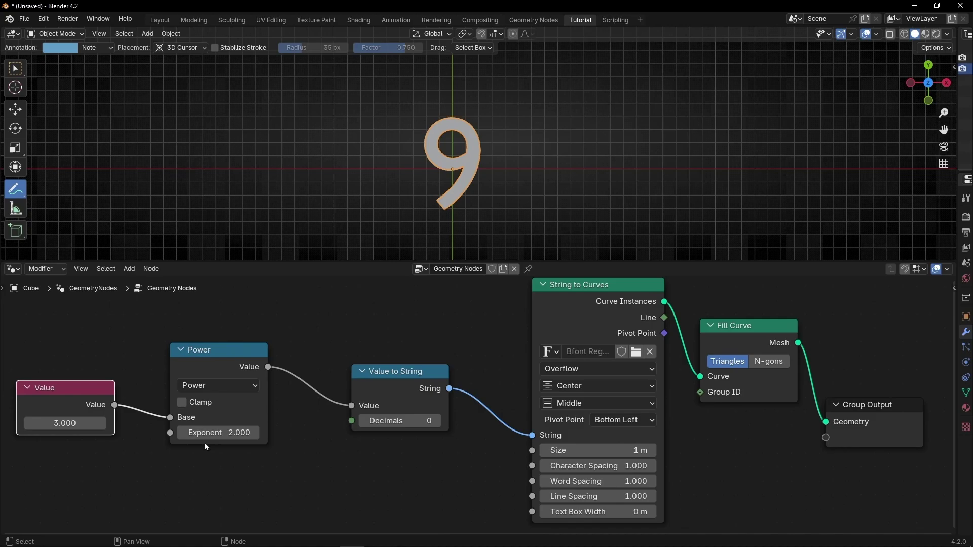
left_click_drag(231, 150, 180, 199)
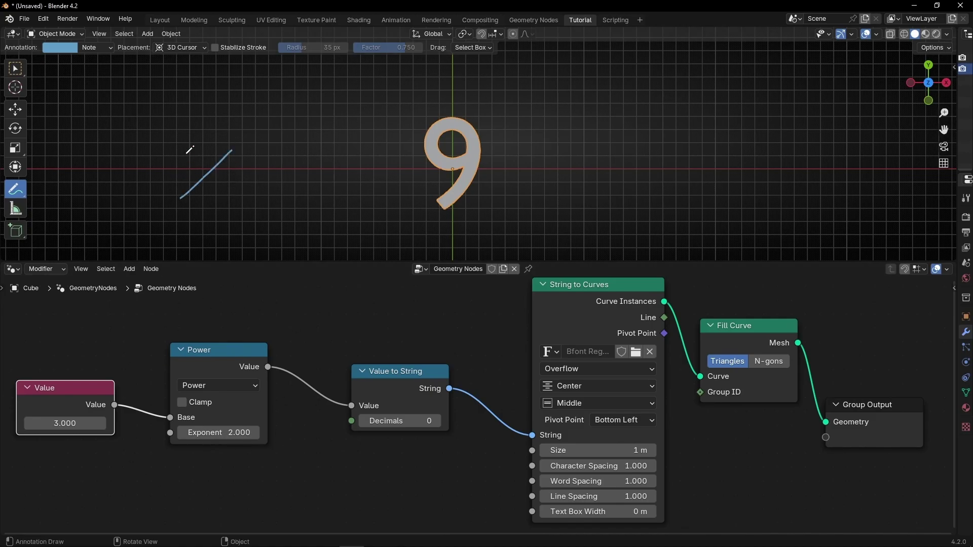
left_click_drag(185, 150, 238, 205)
mouse_move(270, 102)
left_mouse_down()
mouse_move(274, 173)
mouse_move(213, 195)
left_mouse_up()
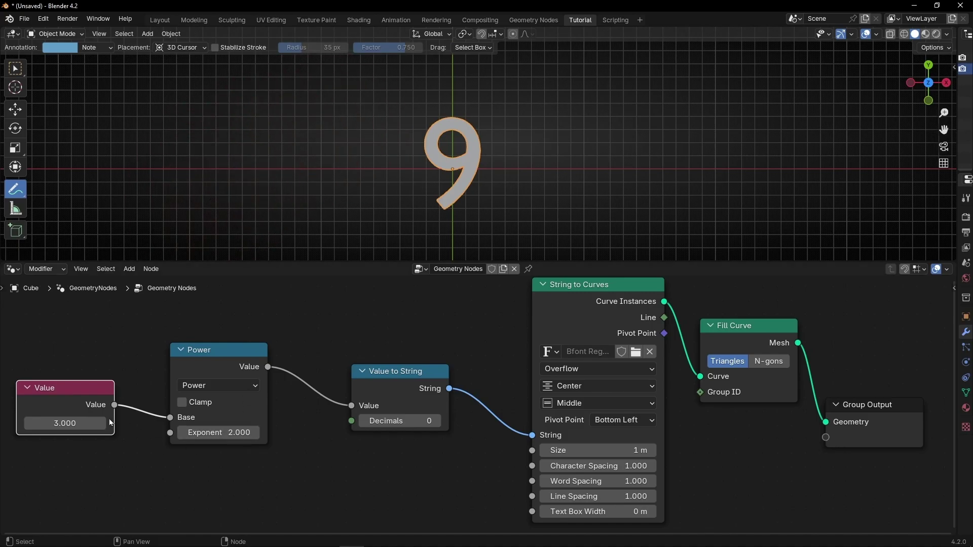
Set the Value node feeding the power base to 2 and hide the viewport toolbar
double_click(88, 422)
type("2")
key("Return")
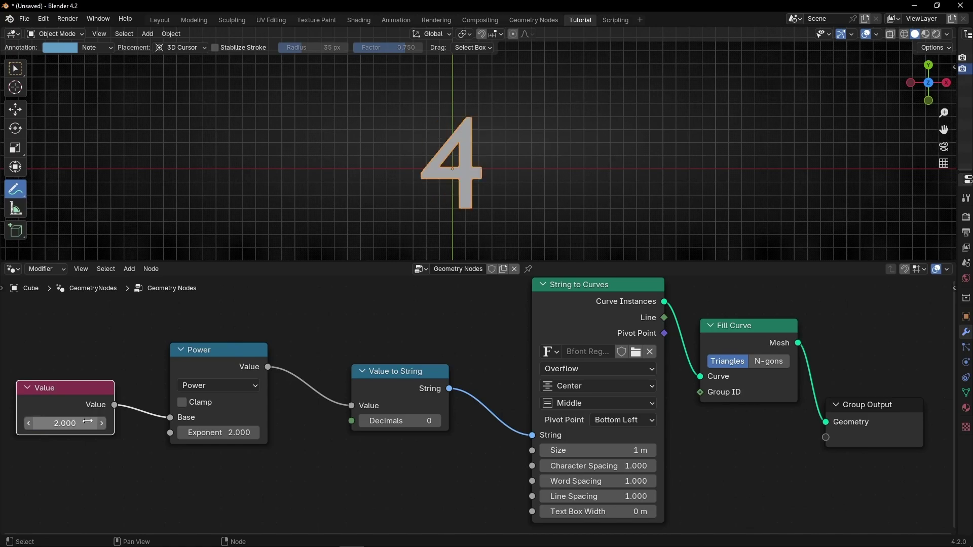
key("t")
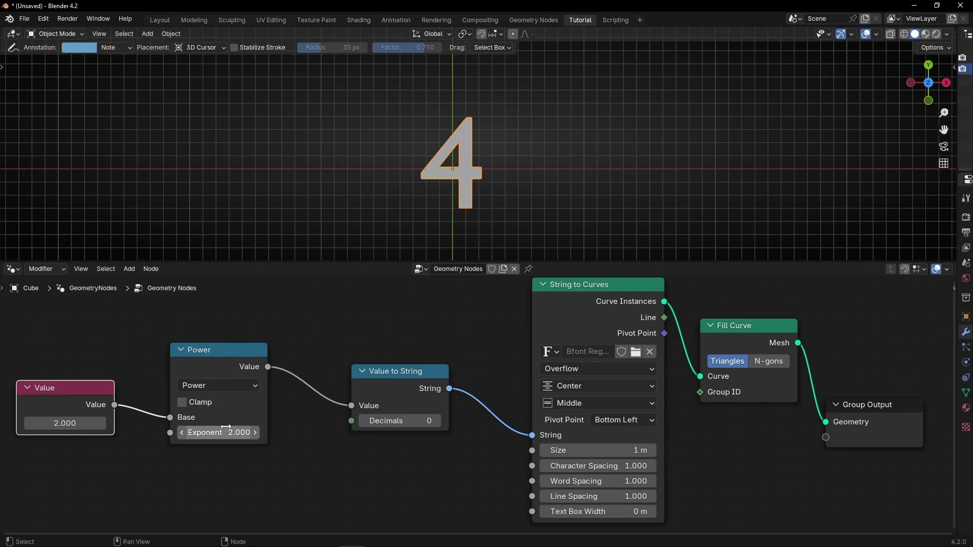
Raise the Power node's exponent to 25
left_click_drag(225, 432, 972, 432)
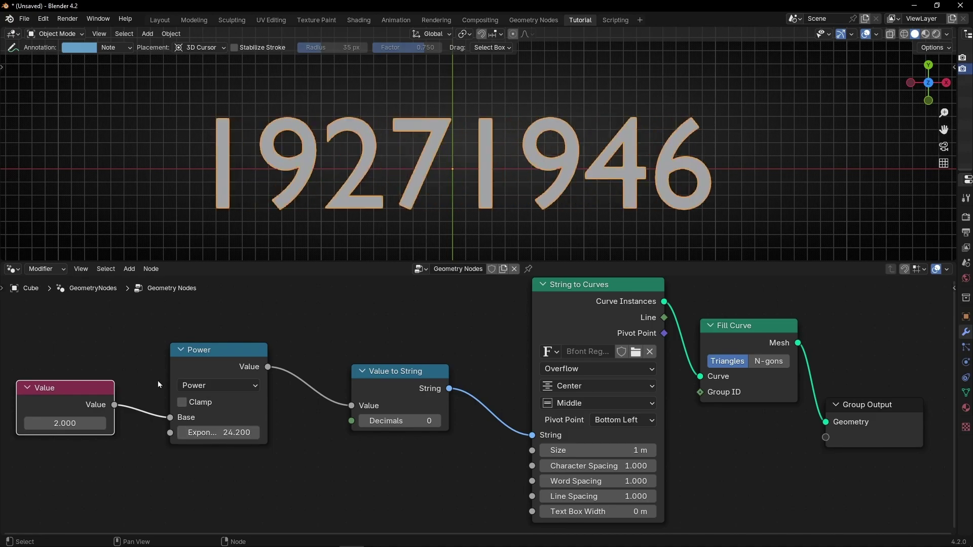
left_click(220, 431)
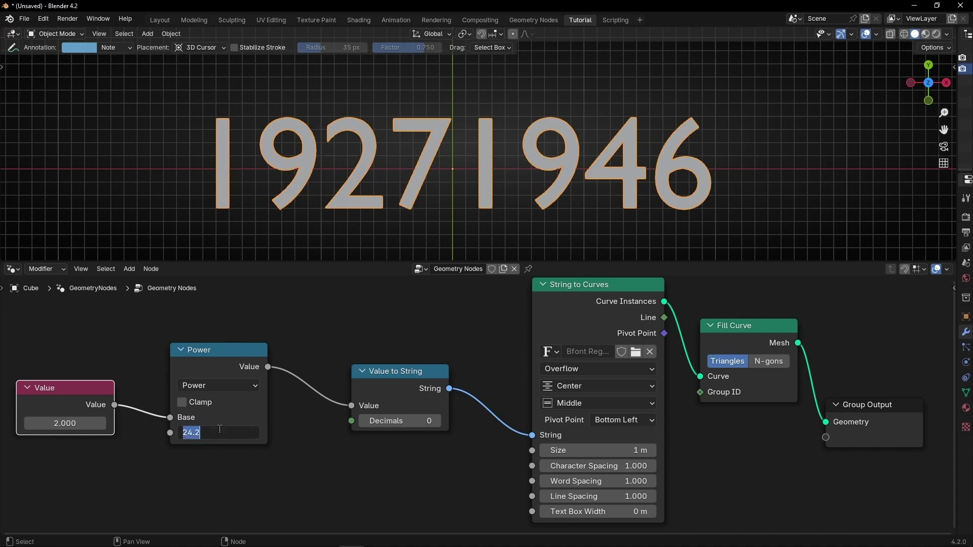
type("25")
key("Return")
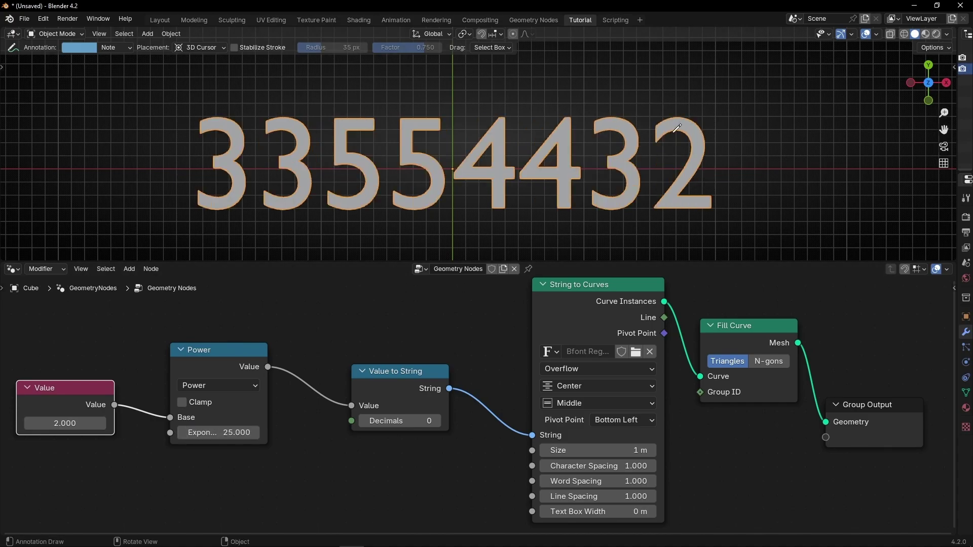
Set the Power node's exponent to 1
left_click(235, 433)
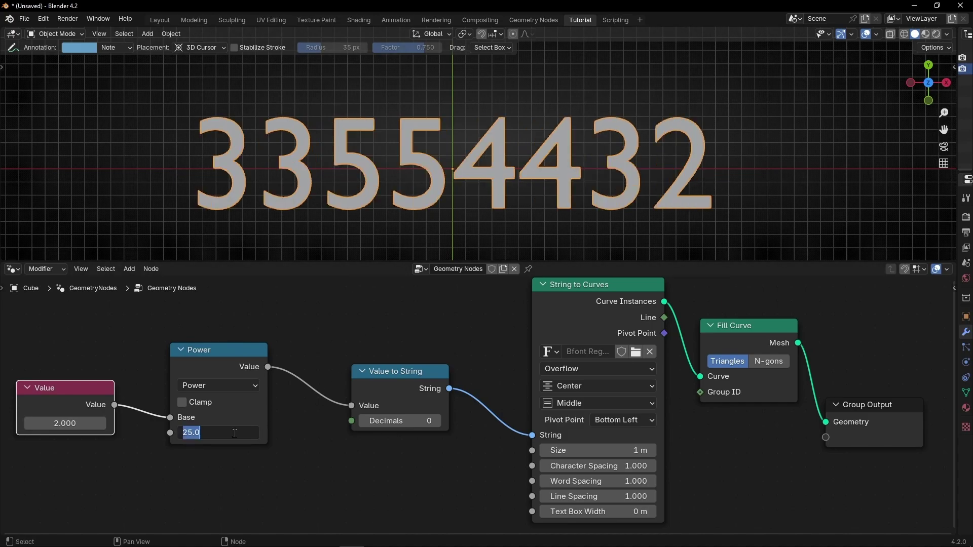
type("1")
key("Return")
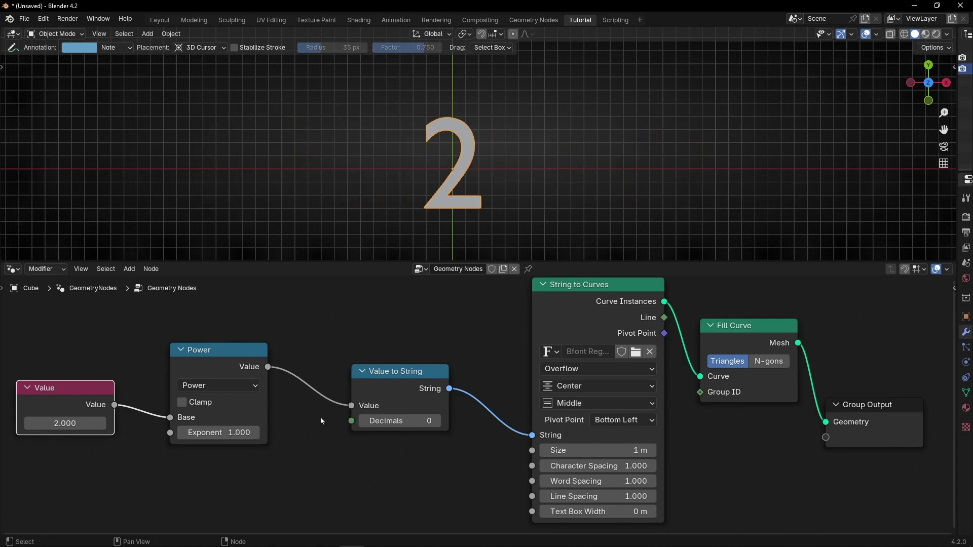
Set the Value to String node's decimals to 5 and vary the Power exponent, ending at 2.670
left_click(401, 421)
type("5")
key("Return")
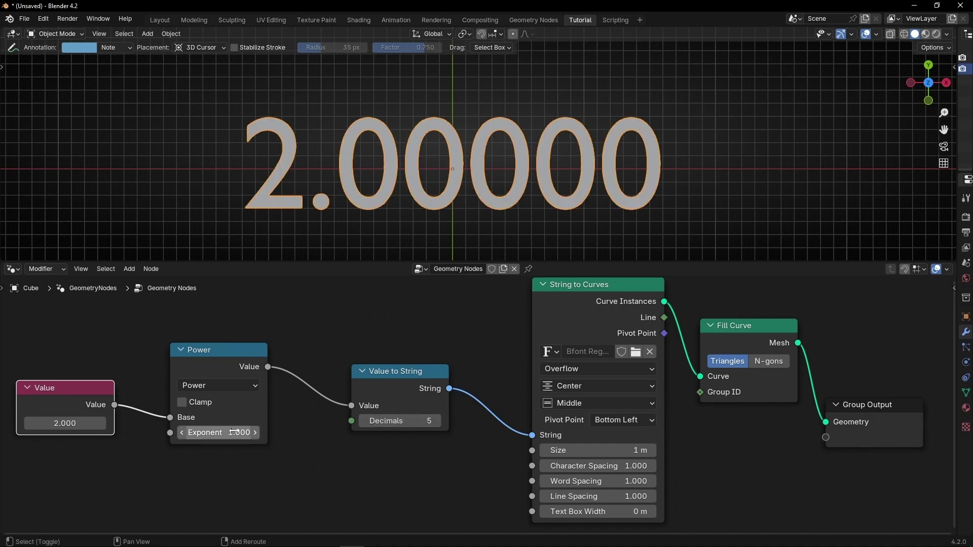
left_click_drag(235, 432, 187, 421)
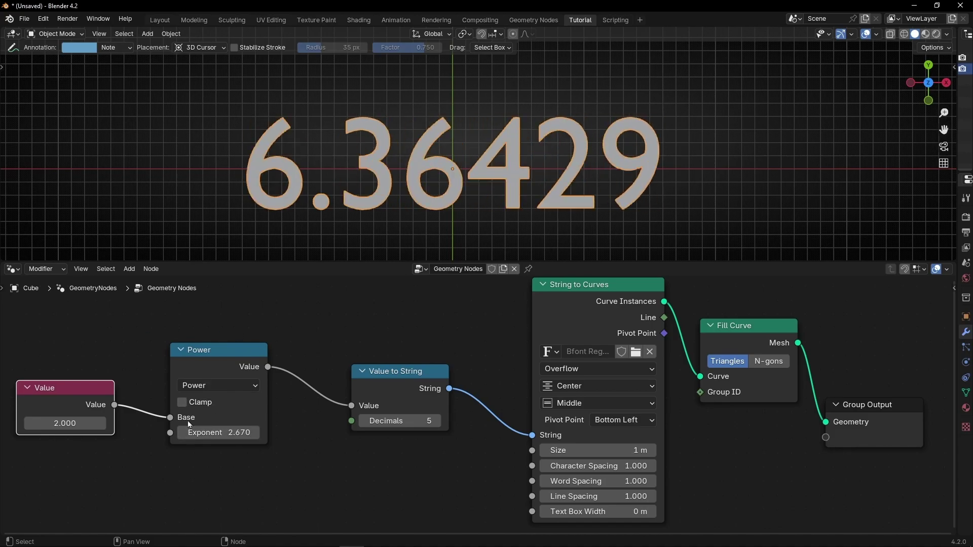
Set the Value to String node's decimals to 0 and vary the Power node's exponent
left_click(399, 424)
key("Return")
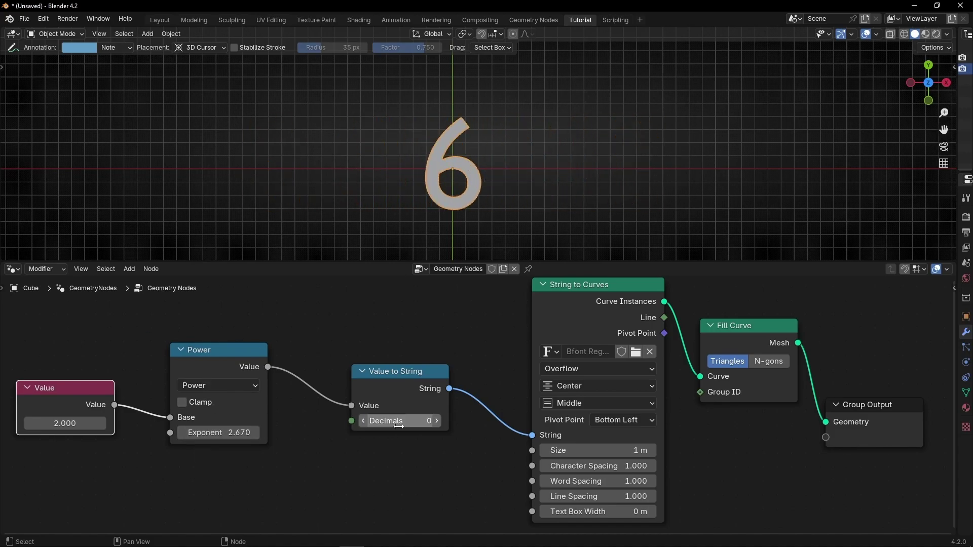
left_click_drag(218, 432, 238, 432)
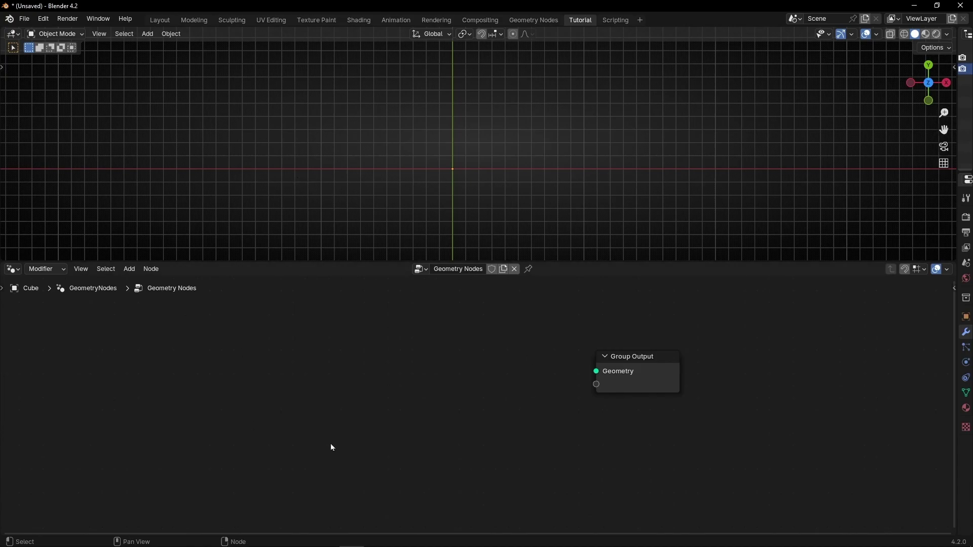
Add a Curve Line node to the emptied node tree and connect its Curve output to the Group Output geometry
key("shift+a")
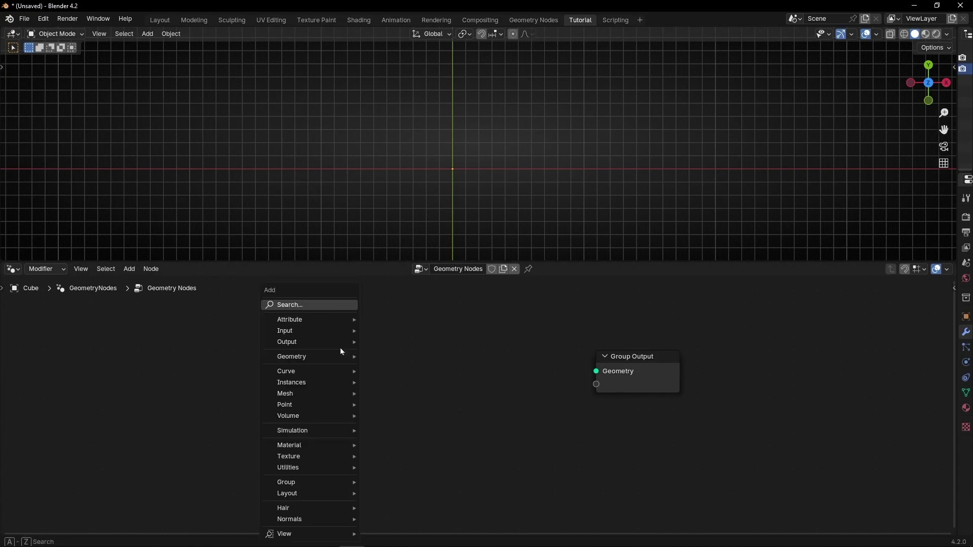
type("curve")
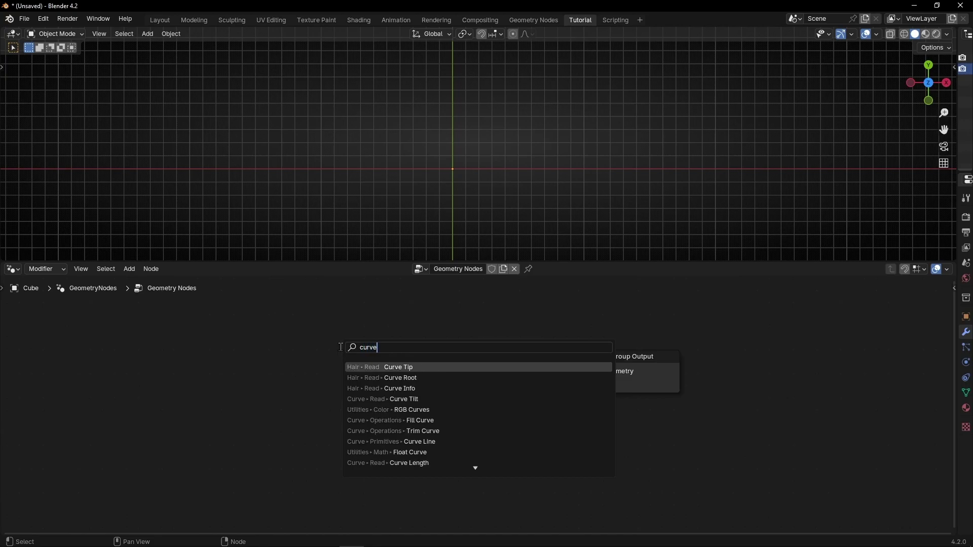
key("Down")
key("Down")
key("Down")
key("Down")
key("Down")
key("Down")
key("Down")
key("Return")
left_click(341, 347)
right_click_drag(380, 395, 688, 368, "alt")
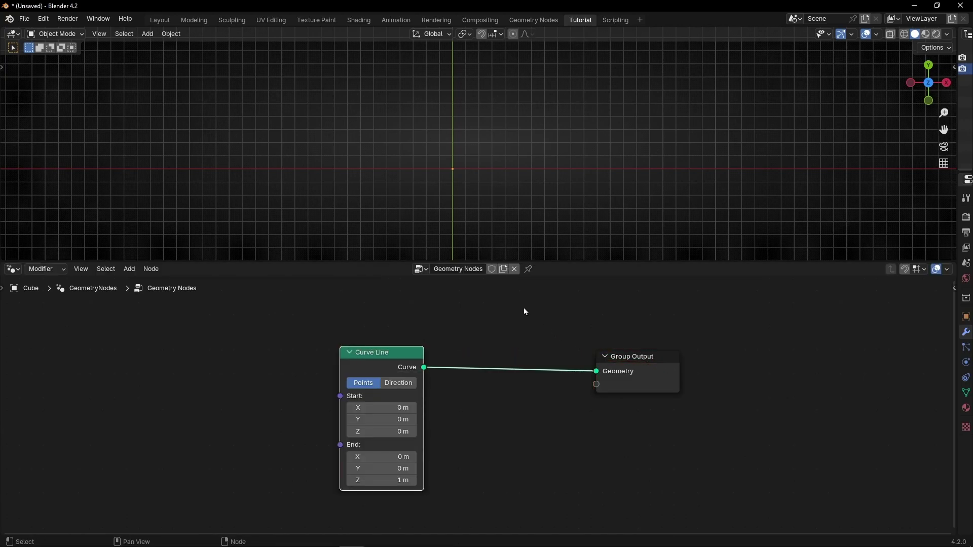
Insert a Resample Curve node into the link between Curve Line and Group Output
middle_click_drag(454, 194, 457, 104)
left_click(934, 88)
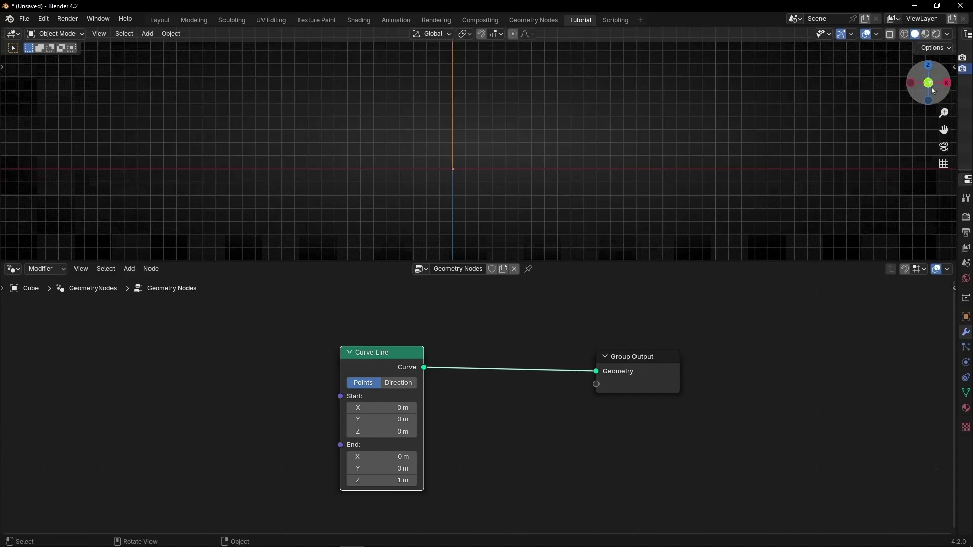
middle_click_drag(527, 179, 501, 213, "shift")
left_click_drag(393, 360, 292, 360)
key("shift+a")
type("resa")
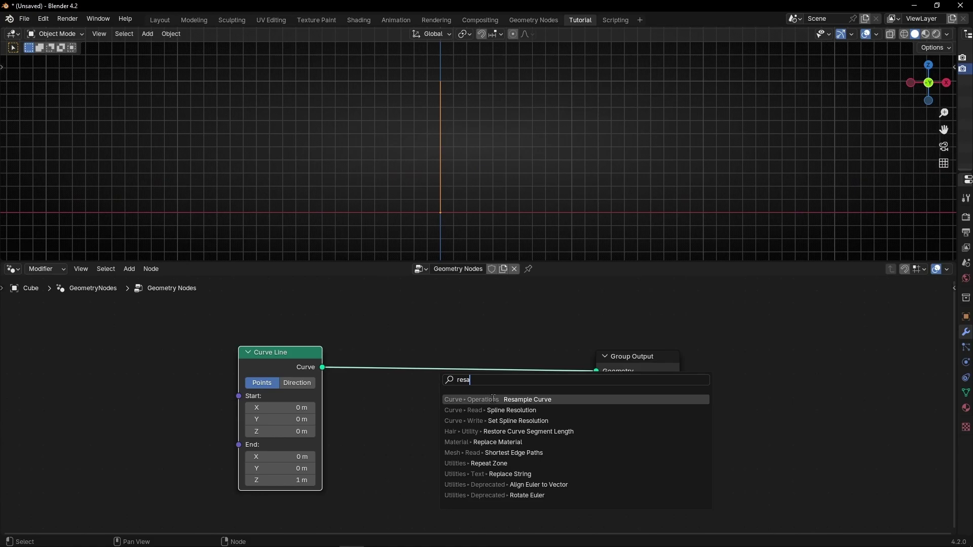
left_click(493, 399)
left_click(356, 350)
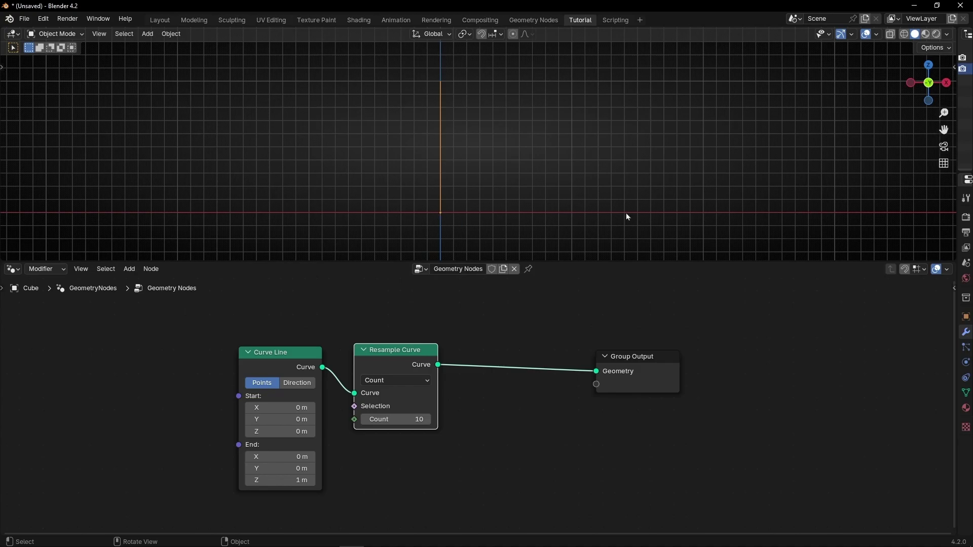
Set the Curve Line's end point to X 1 m and Z 0 m so it runs along the X axis
left_click(295, 456)
type("1")
key("Tab")
key("Tab")
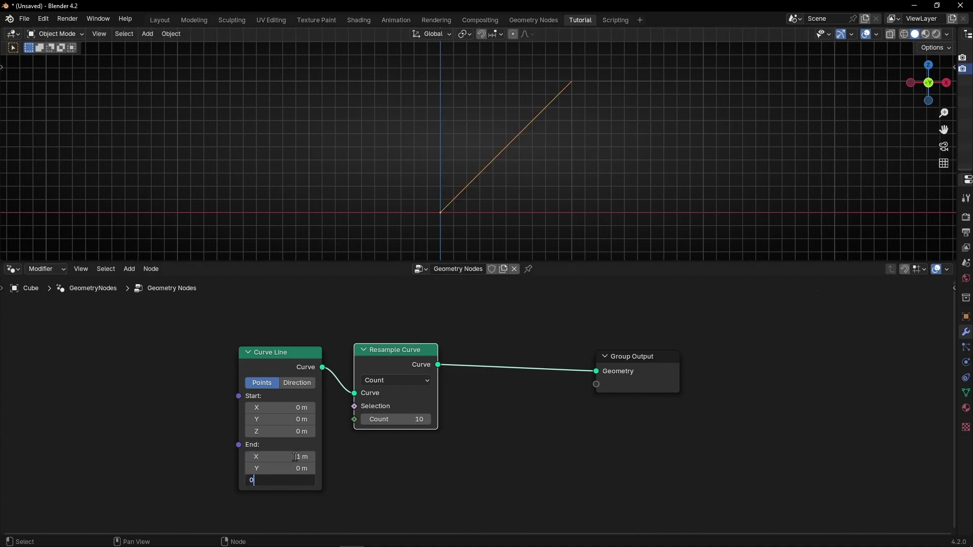
type("0")
key("Return")
scroll(552, 230, "up", 2)
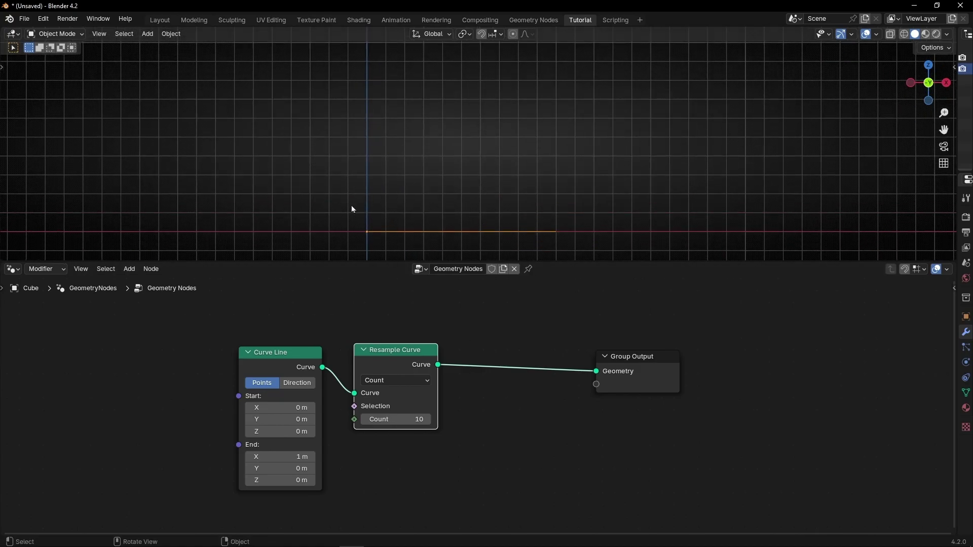
Make room before Group Output and insert a Set Position node after Resample Curve
left_click_drag(634, 356, 703, 356)
left_click_drag(666, 371, 616, 372)
type("set")
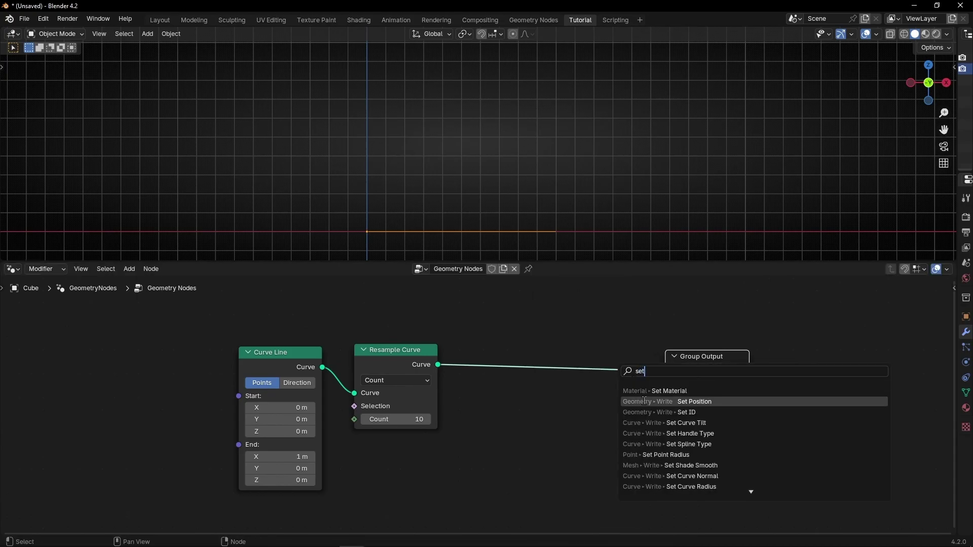
left_click(694, 401)
left_click(546, 371)
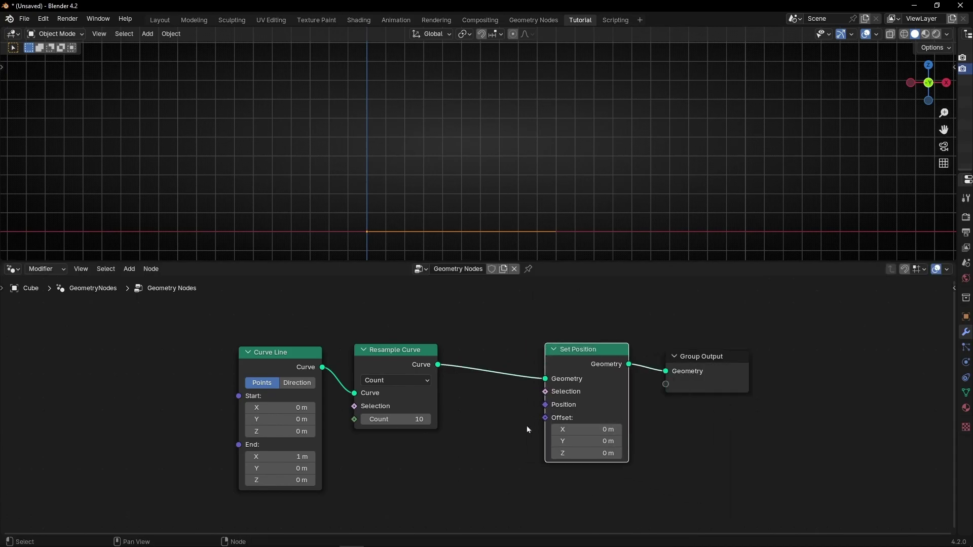
Add a Combine XYZ node feeding the Offset input of Set Position
middle_click_drag(527, 426, 608, 389)
left_click_drag(625, 385, 496, 413)
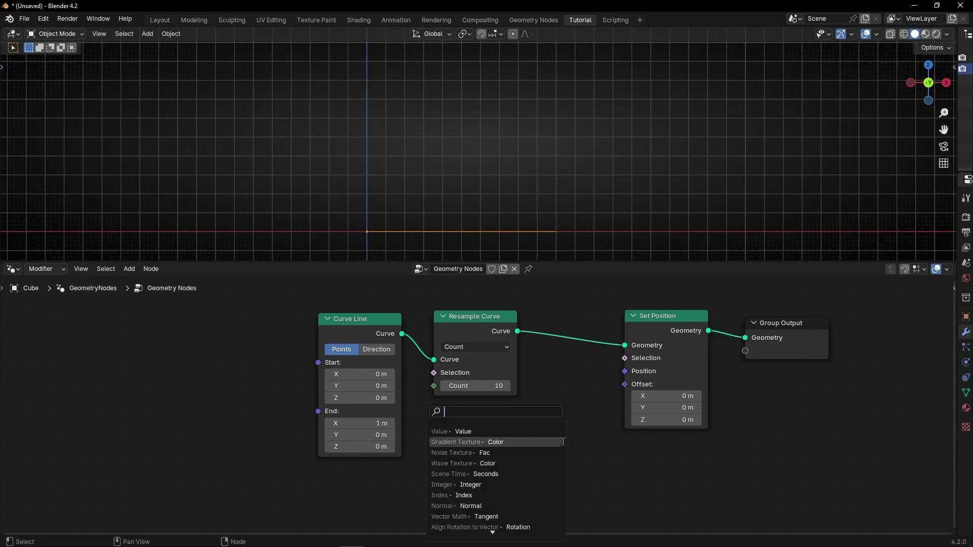
type("combine")
key("Return")
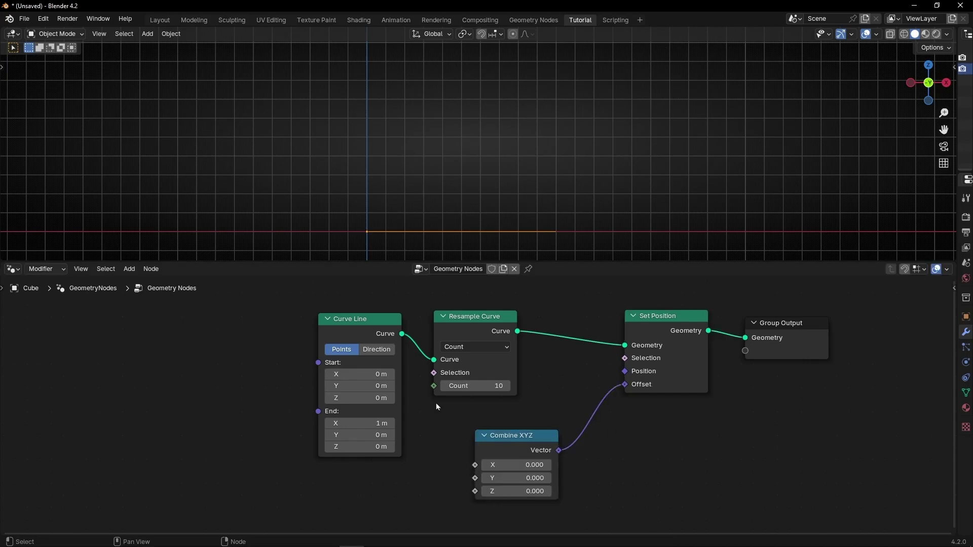
Add a Position node and connect it to a new Separate XYZ node placed before Combine XYZ
key("shift+a")
type("position")
key("Return")
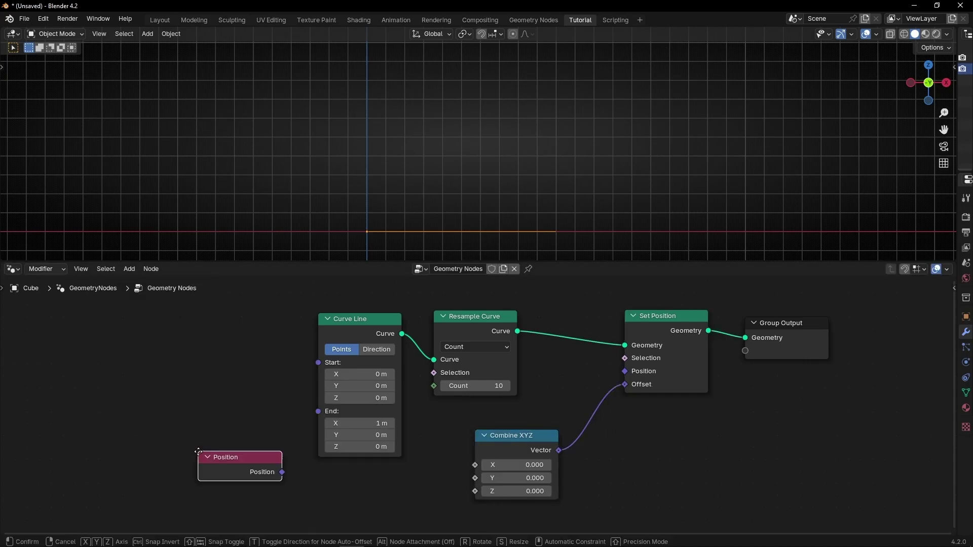
left_click(148, 459)
left_click_drag(232, 479, 295, 479)
type("sep")
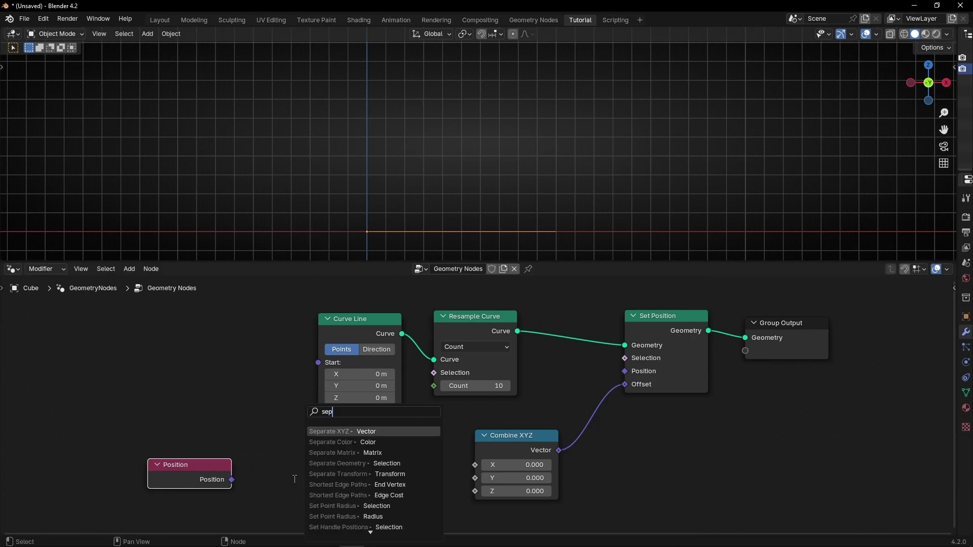
key("Return")
left_click(294, 480)
scroll(437, 469, "down", 1)
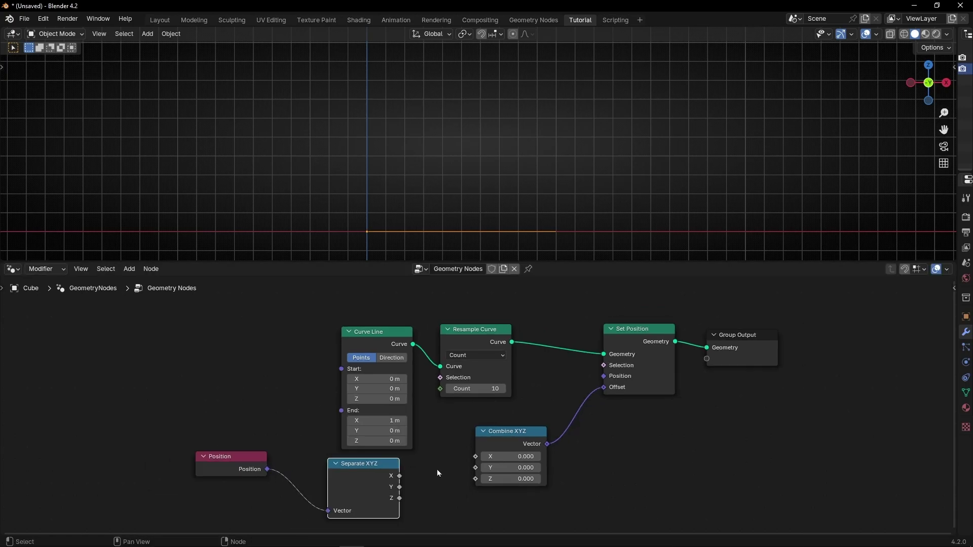
Connect the X output of Separate XYZ to the Z input of Combine XYZ
left_click_drag(479, 456, 515, 467)
left_click_drag(400, 475, 510, 488)
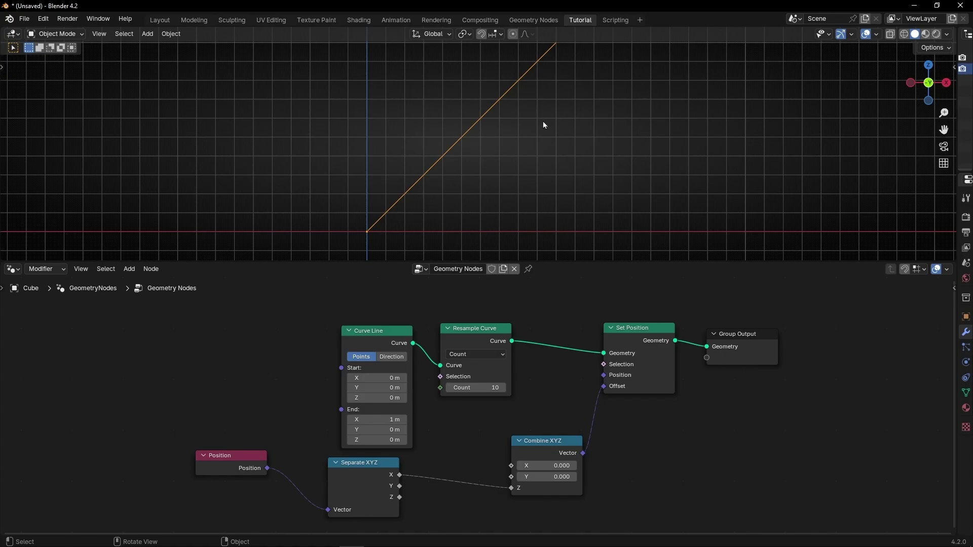
scroll(523, 166, "down", 1)
Insert a Math node between Separate XYZ and Combine XYZ and change its operation to Power
left_click_drag(562, 449, 602, 453)
key("shift+a")
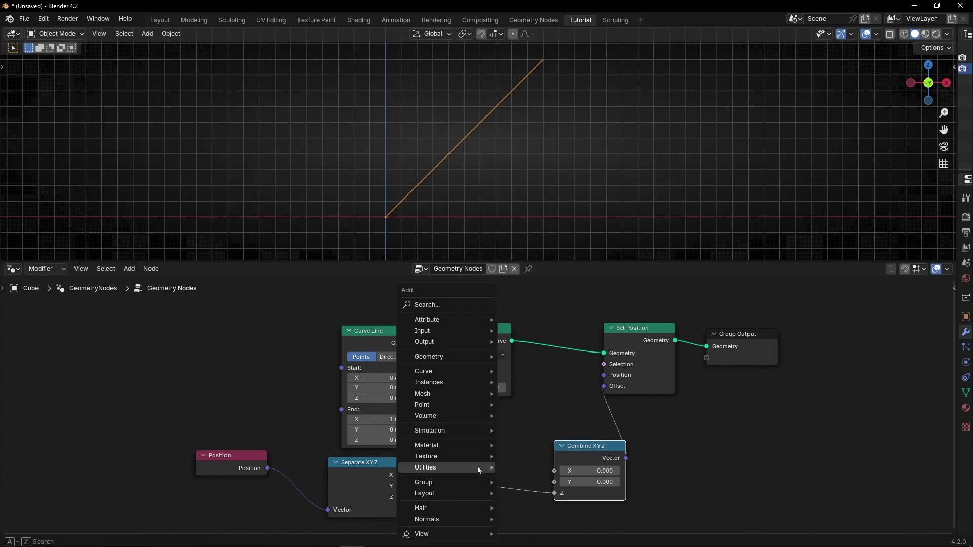
type("add")
key("Return")
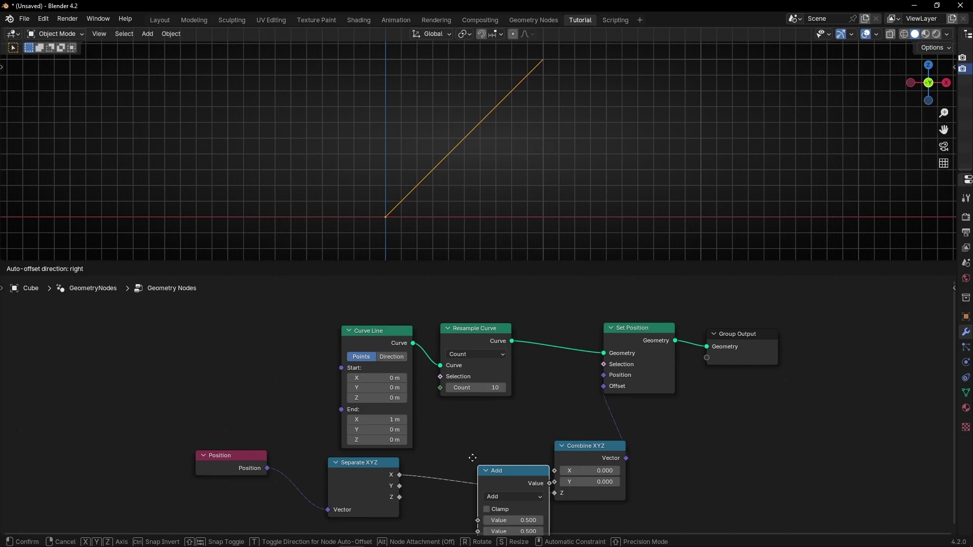
left_click(453, 440)
left_click(489, 469)
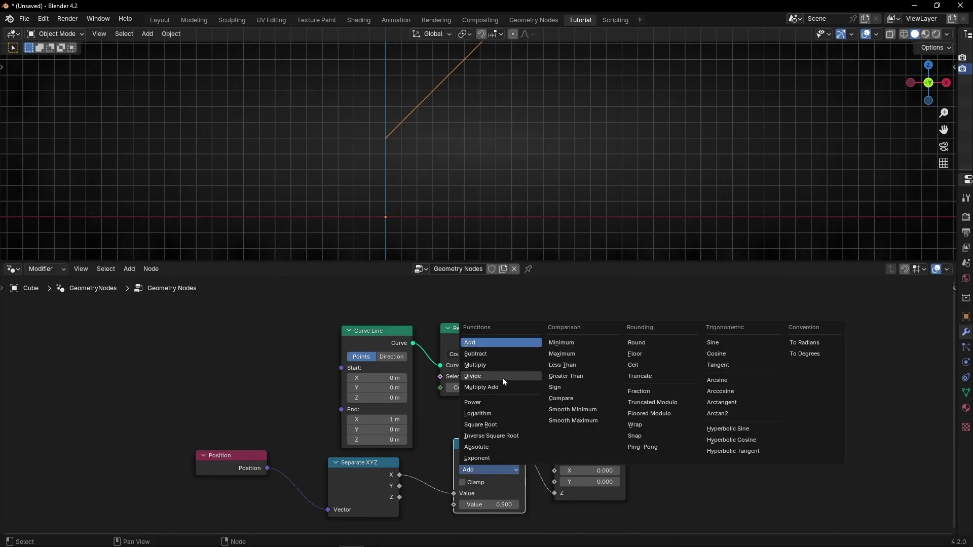
left_click(488, 403)
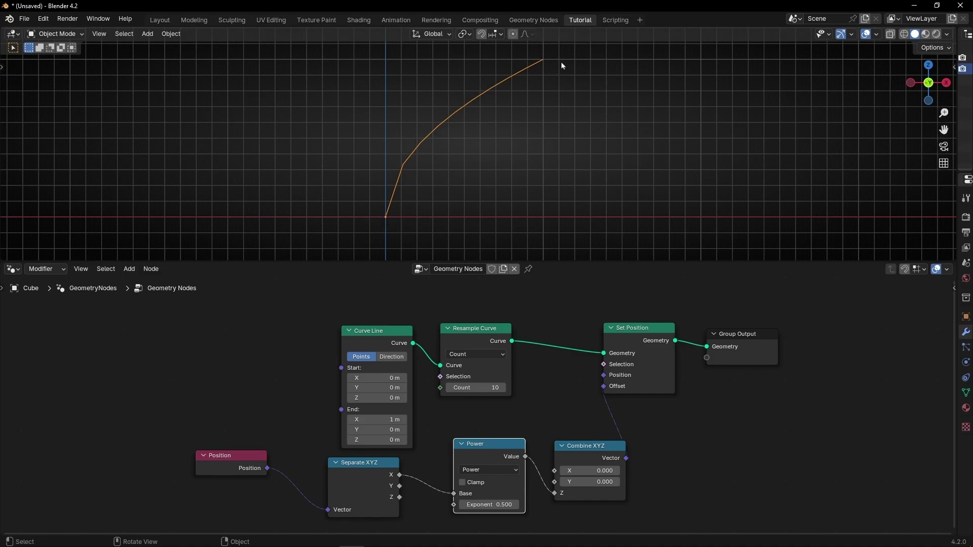
Set the exponent of the Power node to 1
left_click(483, 505)
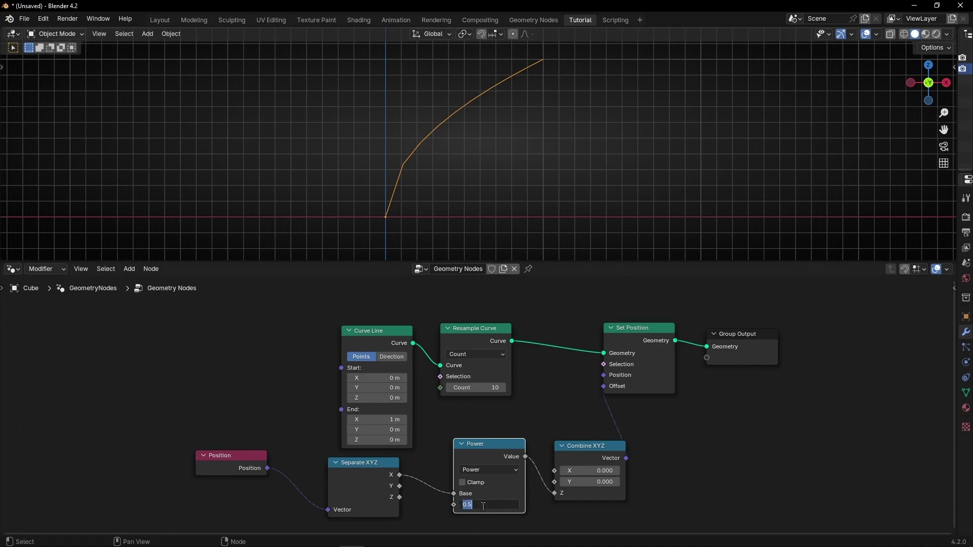
type("1")
key("Return")
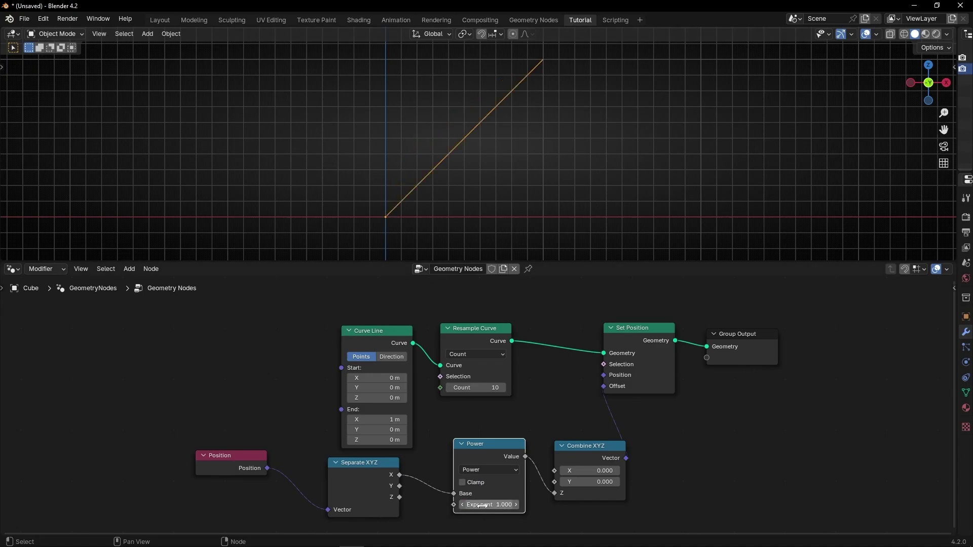
scroll(306, 436, "up", 2)
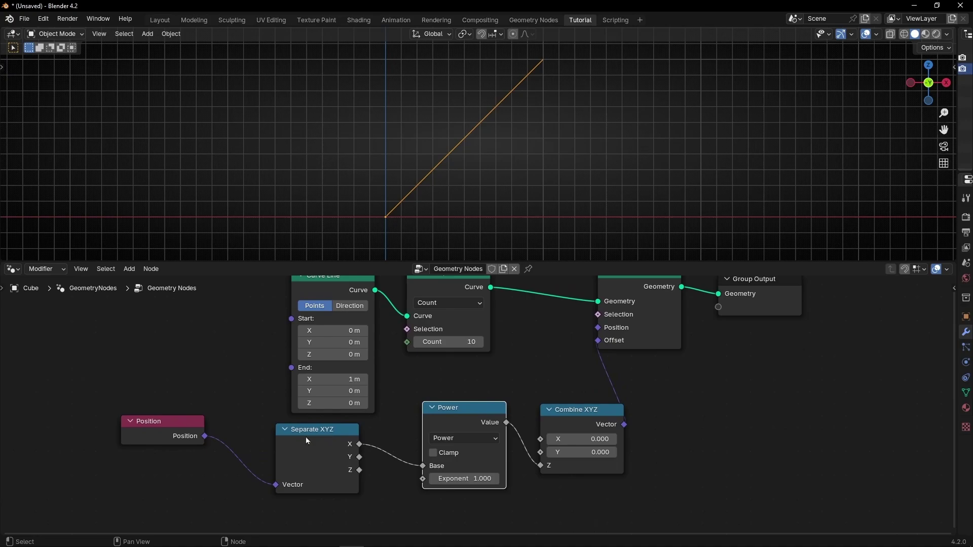
Shift the Separate XYZ node slightly and lower the Power node's exponent to 0.22
left_click_drag(317, 447, 312, 451)
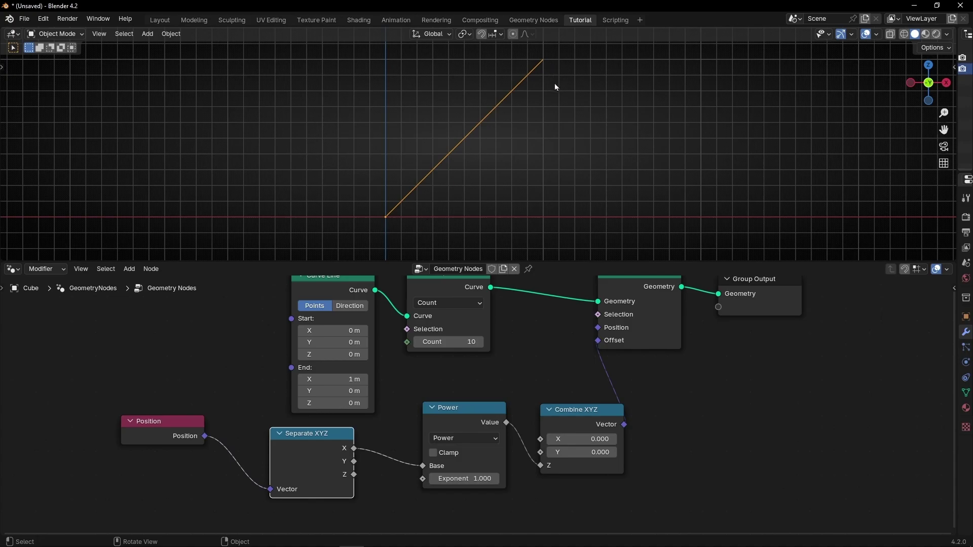
left_click(448, 425)
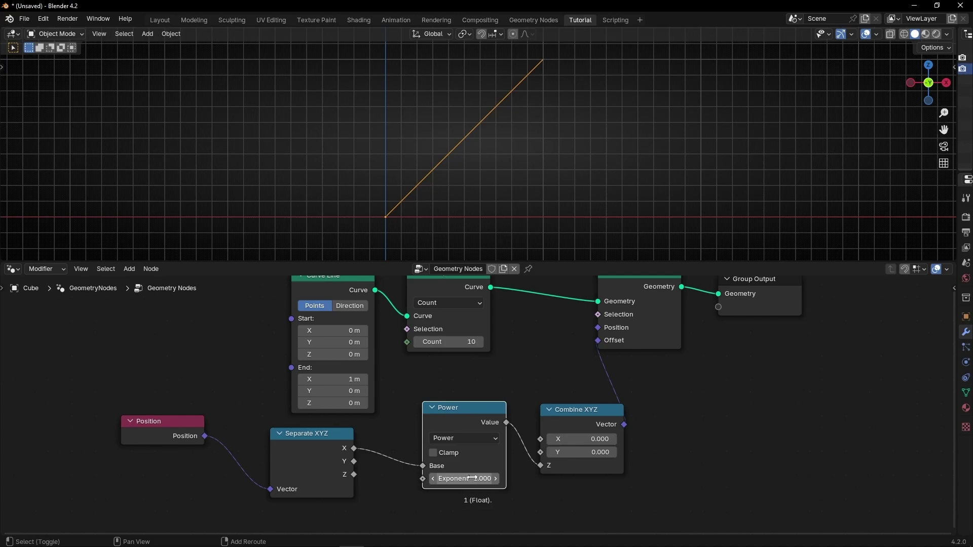
left_click_drag(464, 478, 371, 479)
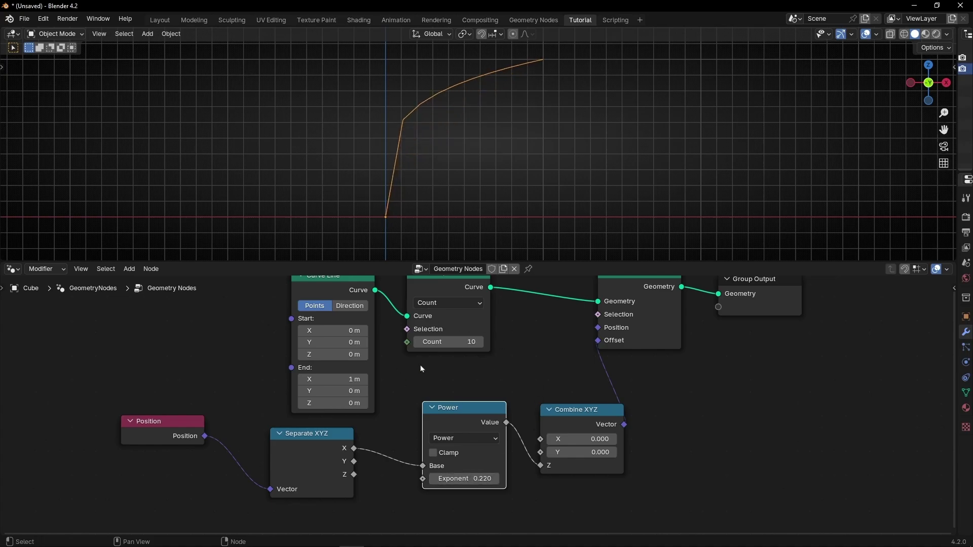
Raise the point count of the Resample Curve node to 173
middle_click_drag(421, 368, 393, 415)
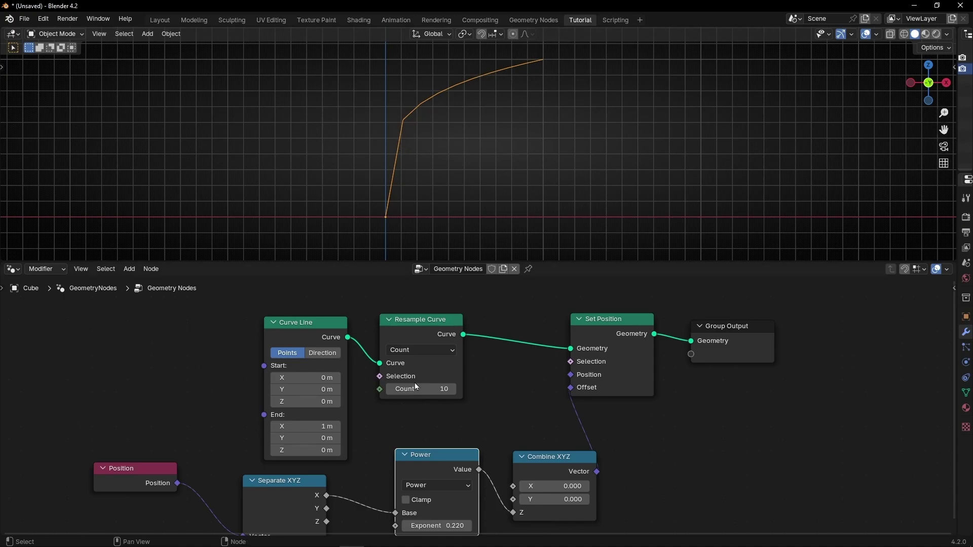
left_click_drag(418, 389, 446, 389)
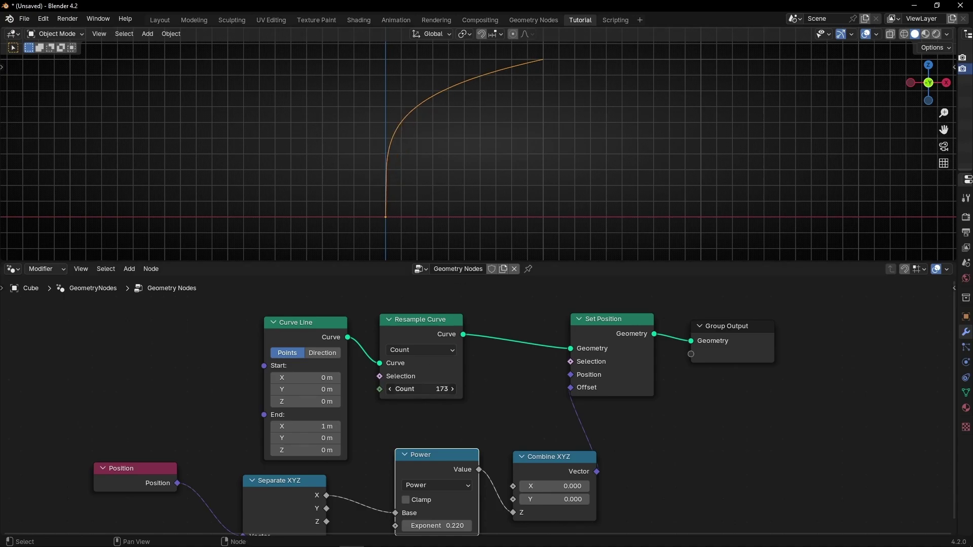
Try exponents of -0.01 and 0.31 on the Power node, and reset the exponent to 1
scroll(520, 485, "up", 3)
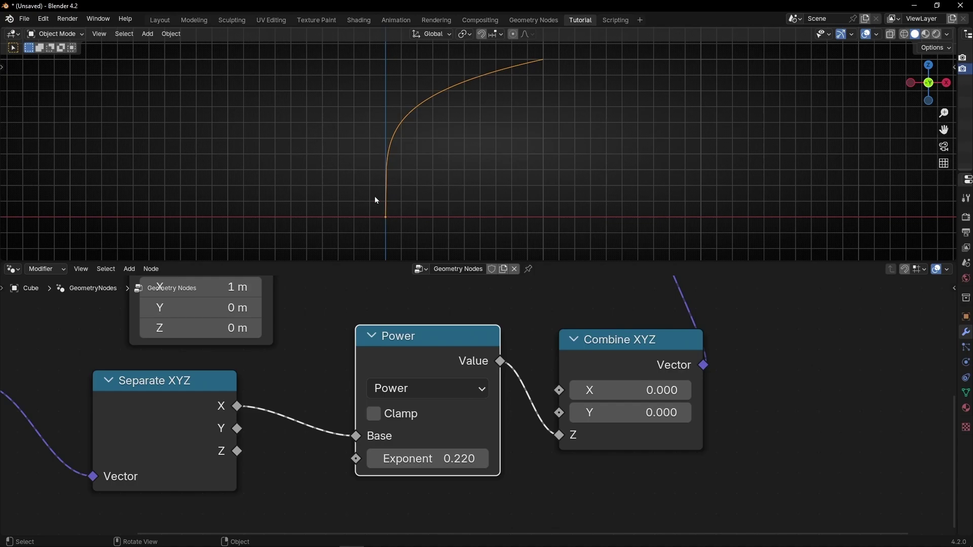
left_click_drag(458, 459, 443, 459)
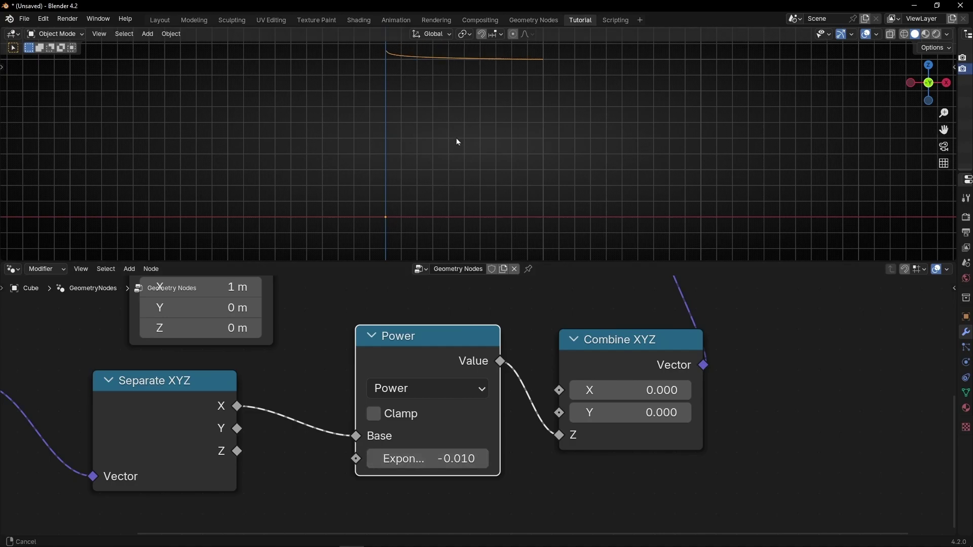
middle_click_drag(456, 138, 457, 161, "shift")
left_click_drag(441, 458, 472, 459)
left_click(439, 450)
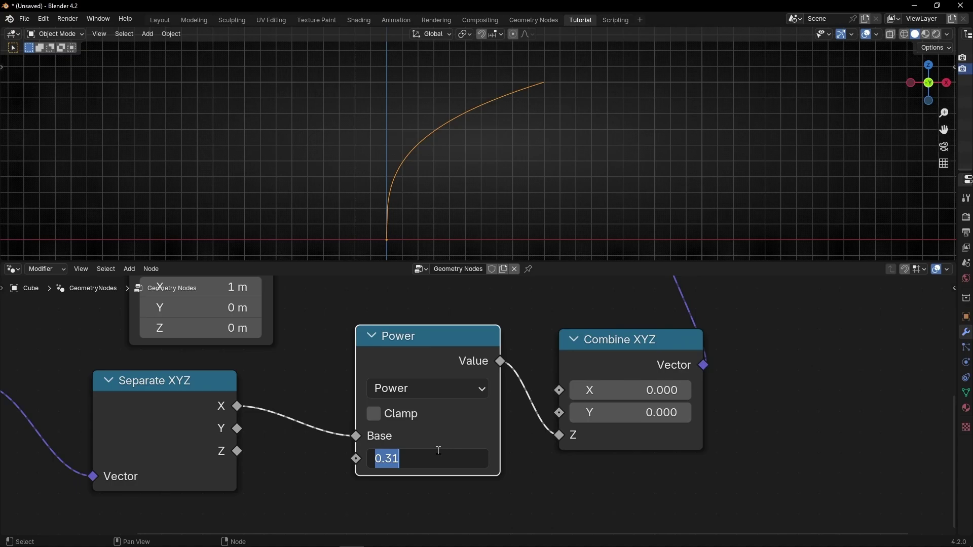
type("1")
key("Return")
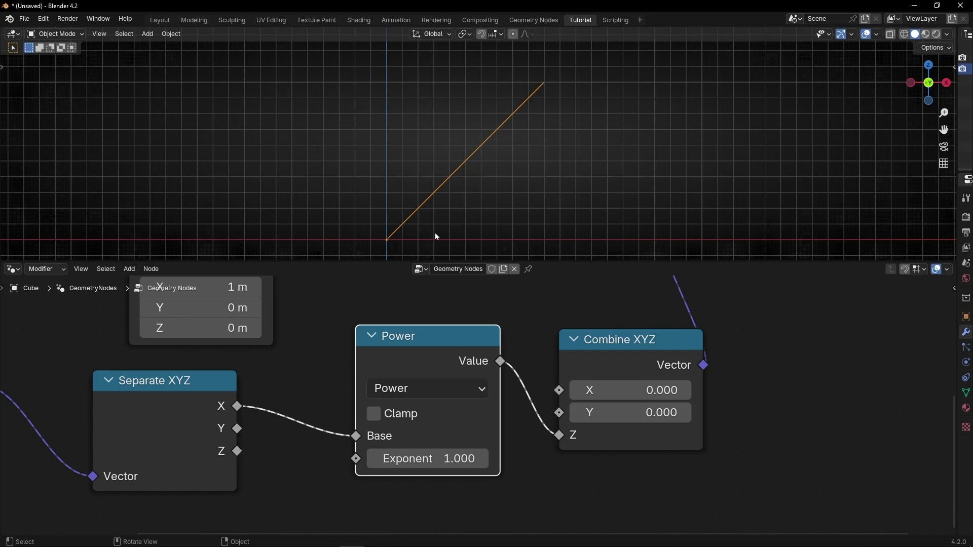
Sweep the Power node's exponent through 5.06, 5.59 and 0.23, ending at 3.32
left_click_drag(408, 459, 617, 459)
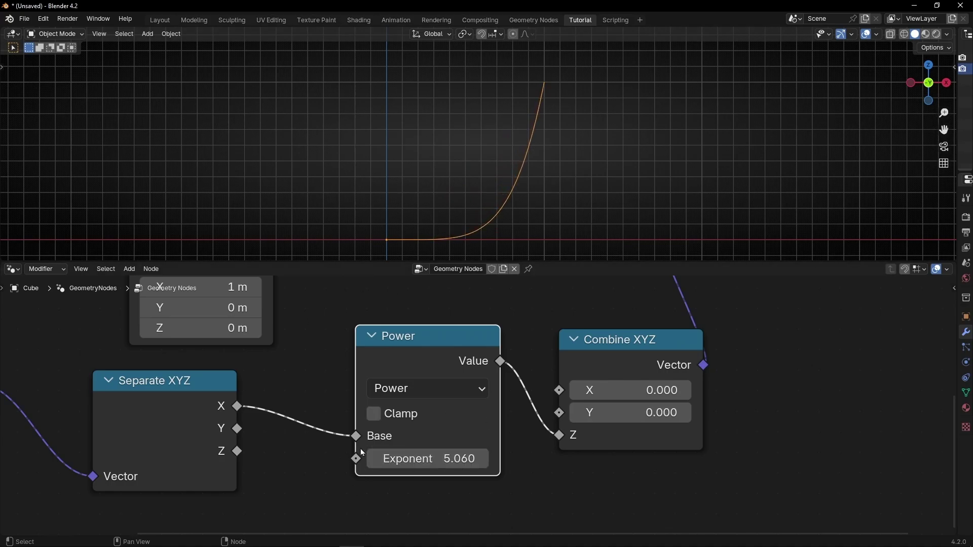
left_click_drag(466, 459, 493, 459)
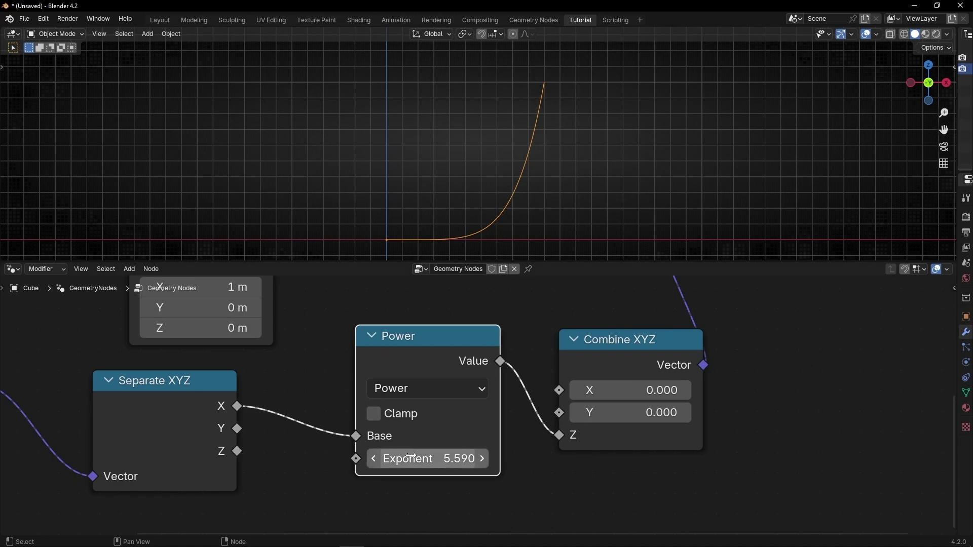
left_click_drag(454, 459, 113, 459)
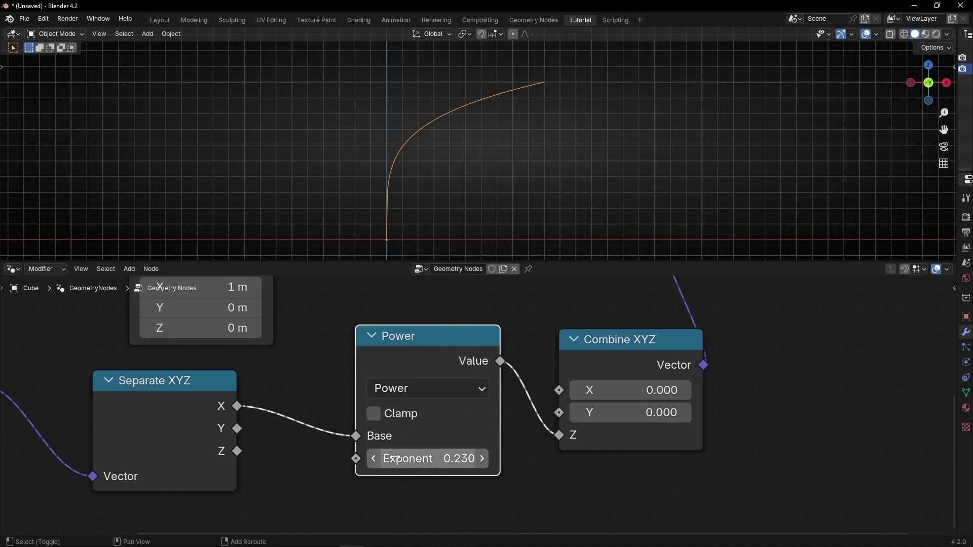
left_click_drag(400, 459, 558, 458)
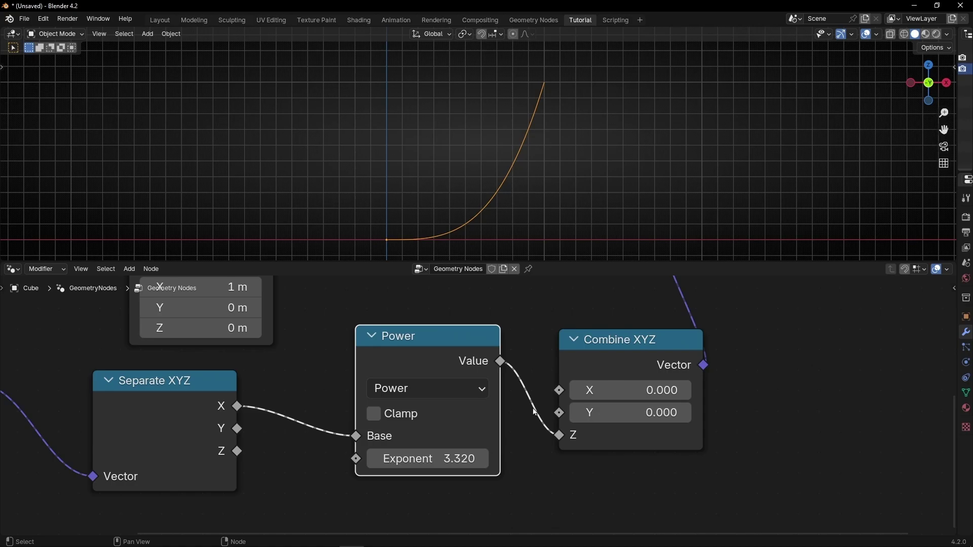
Move the Group Output node aside and combine all the other nodes into one node group, returning to the main node tree
scroll(463, 487, "down", 4)
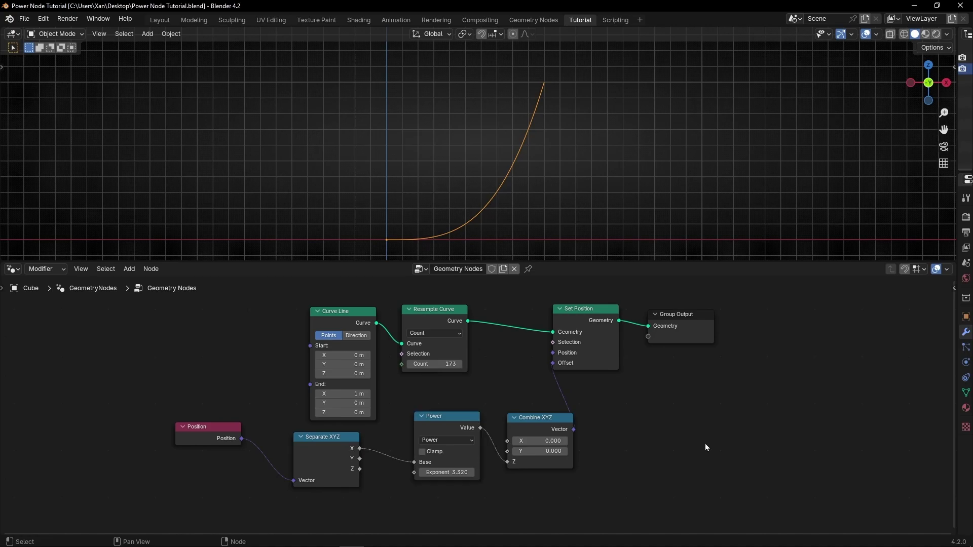
scroll(503, 213, "down", 2)
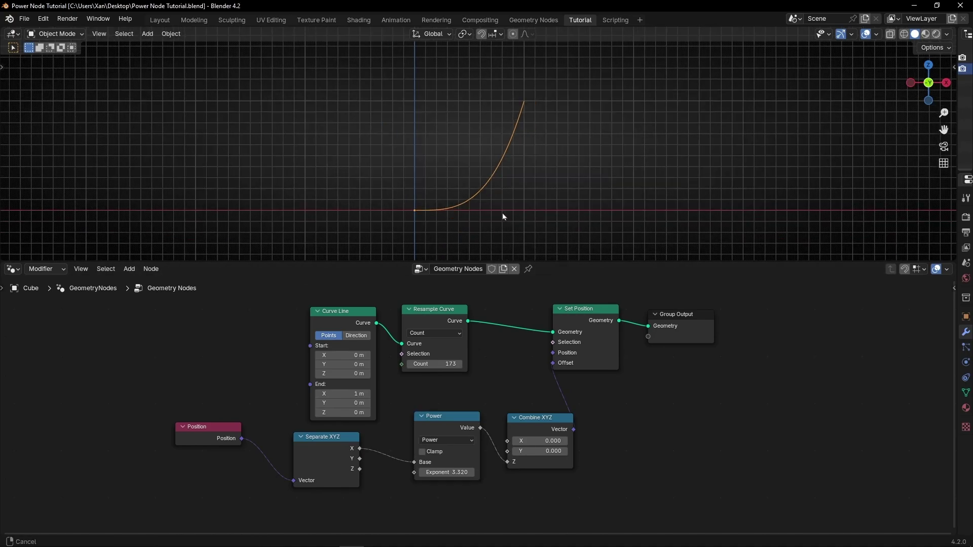
middle_click_drag(503, 213, 457, 179, "shift")
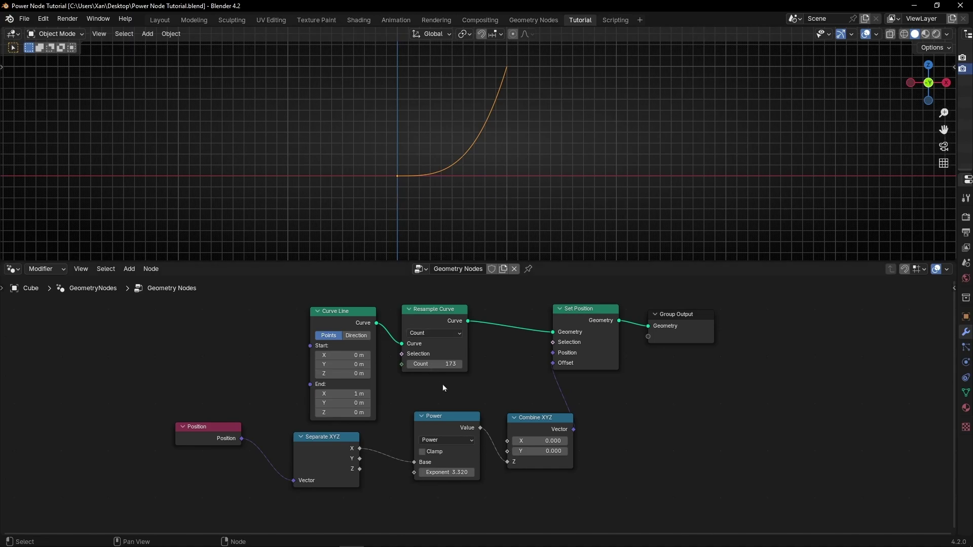
scroll(471, 403, "down", 3)
middle_click_drag(505, 436, 543, 426)
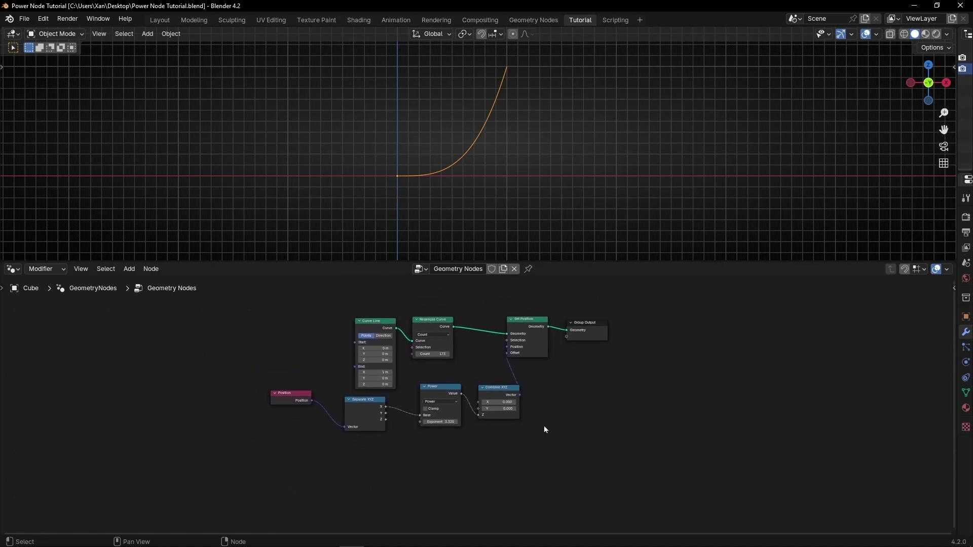
key("g")
left_click(536, 379)
left_click_drag(302, 400, 301, 413)
left_click_drag(363, 333, 356, 327)
left_click_drag(238, 303, 548, 454)
key("ctrl+g")
key("Tab")
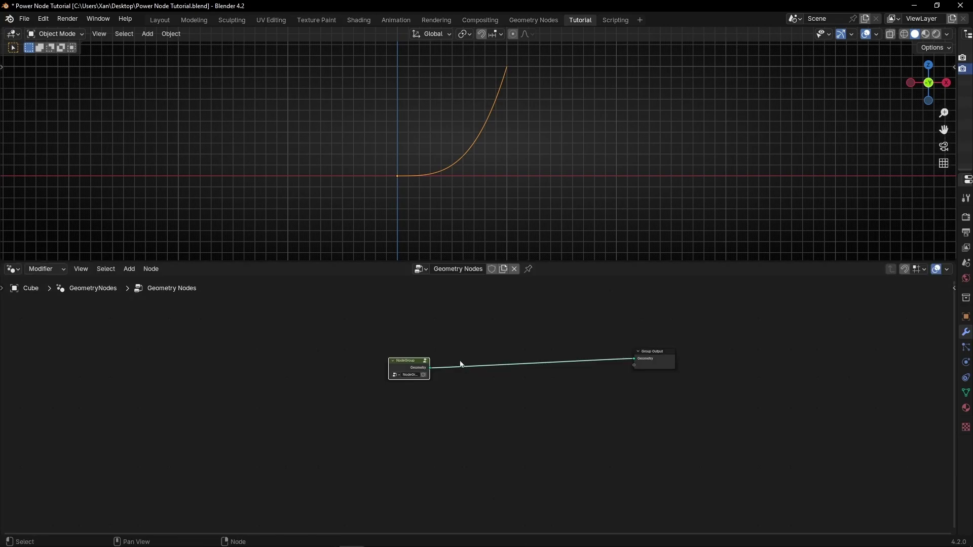
Put the node group in a frame labelled POWER CURVE
scroll(400, 368, "up", 4)
key("ctrl+j")
key("F2")
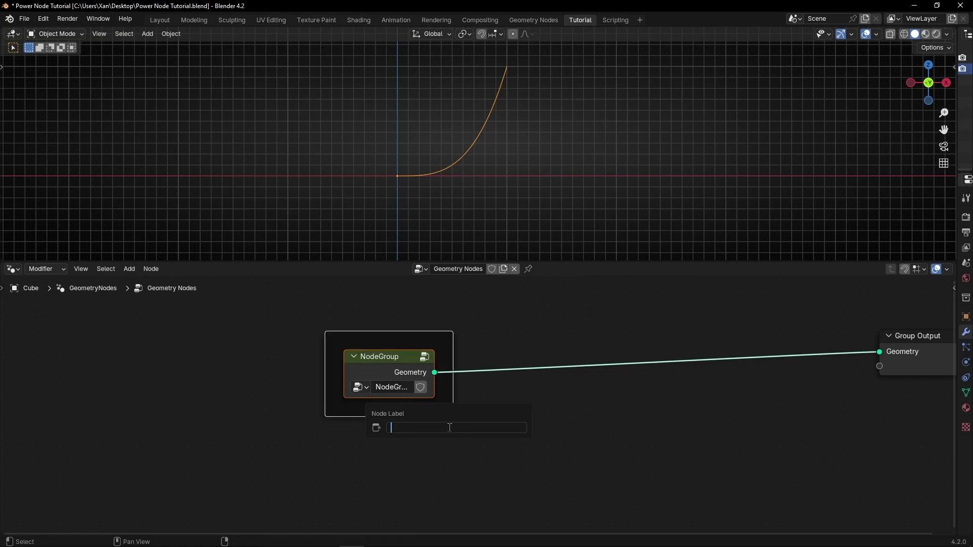
type("POWER CURVE")
key("Return")
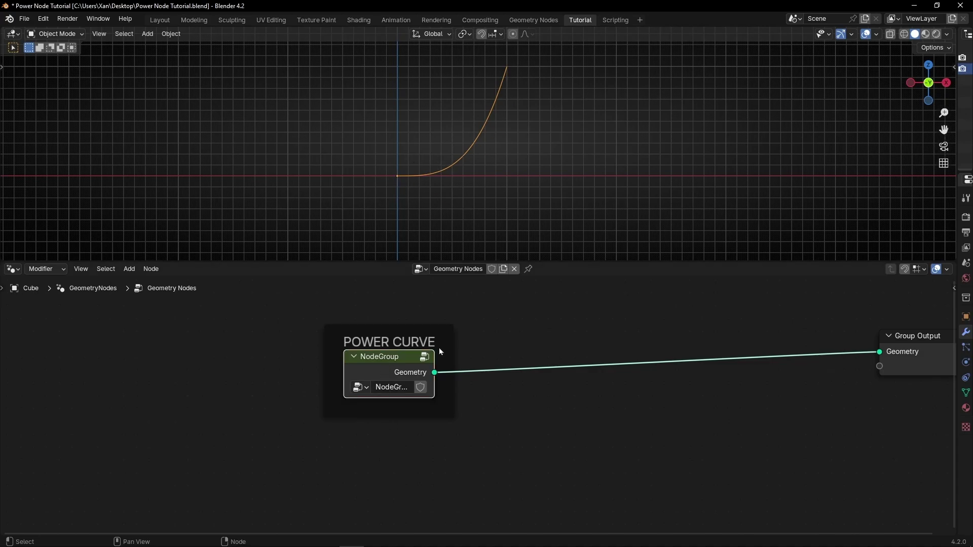
Expose the Power node's exponent as an input of the node group by linking it to Group Input inside the group
key("Tab")
middle_click_drag(412, 446, 403, 388)
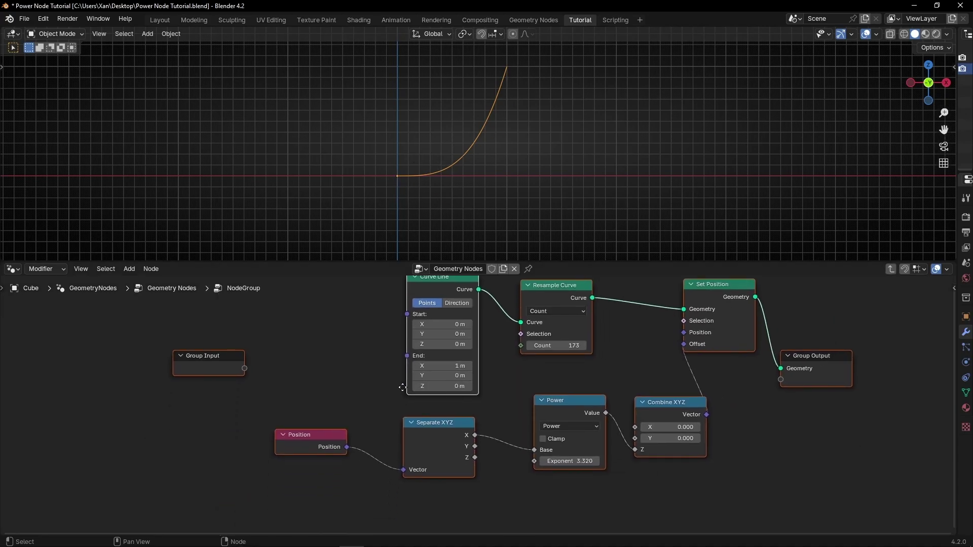
left_click_drag(534, 461, 245, 369)
key("Tab")
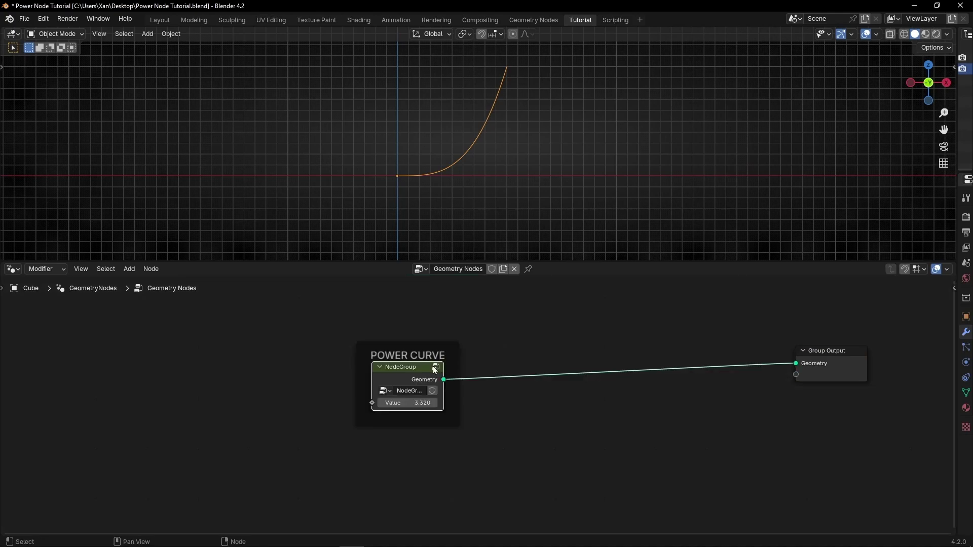
Add a Value node connected to the node group's Value input and place it before the POWER CURVE frame
left_click_drag(372, 403, 180, 398)
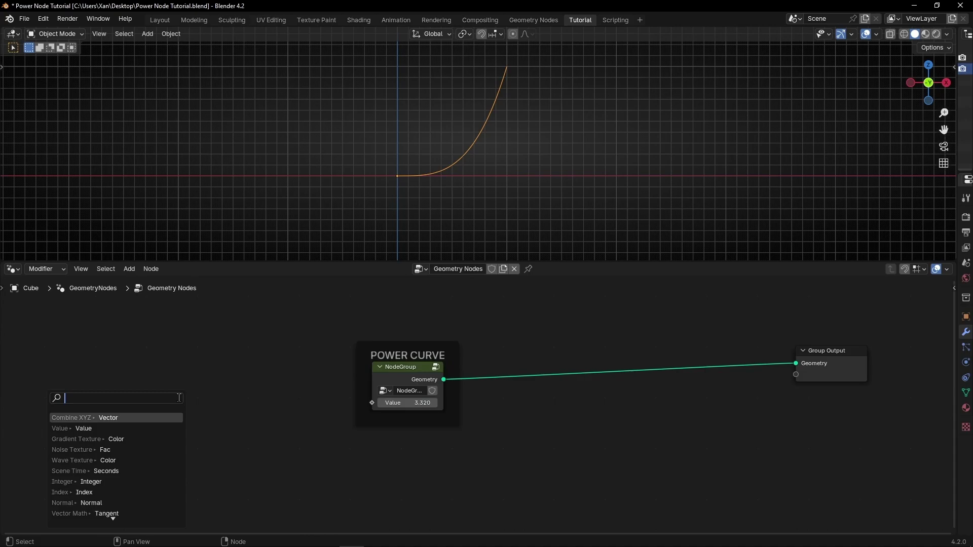
type("value")
key("Return")
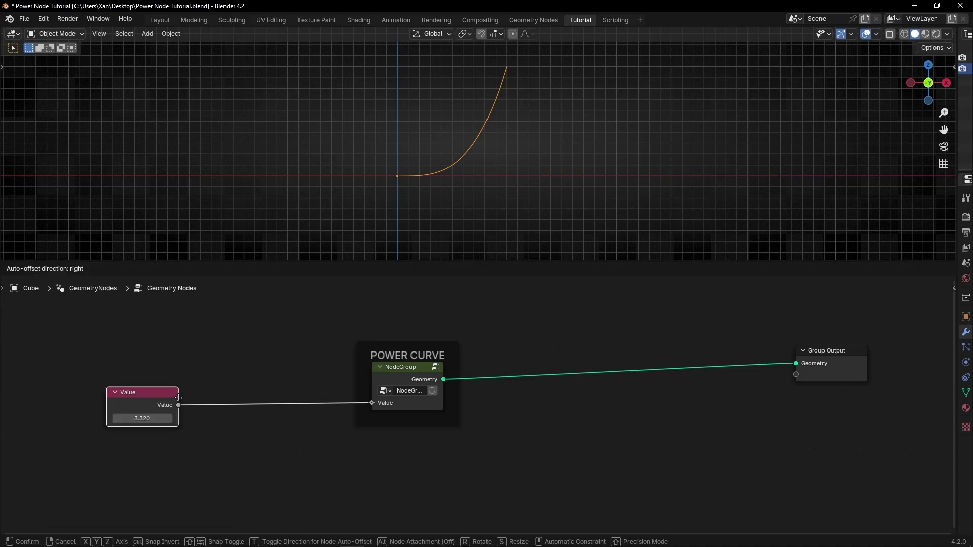
left_click(233, 395)
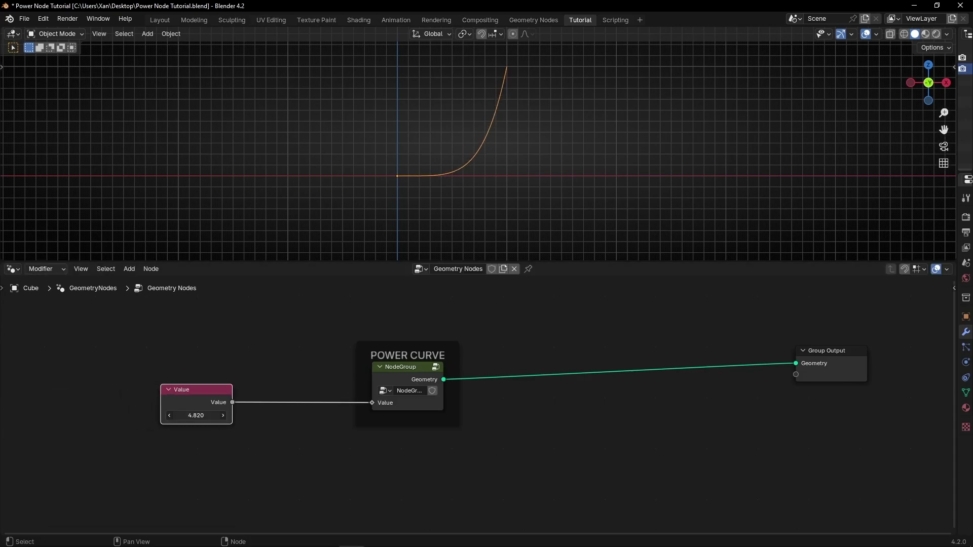
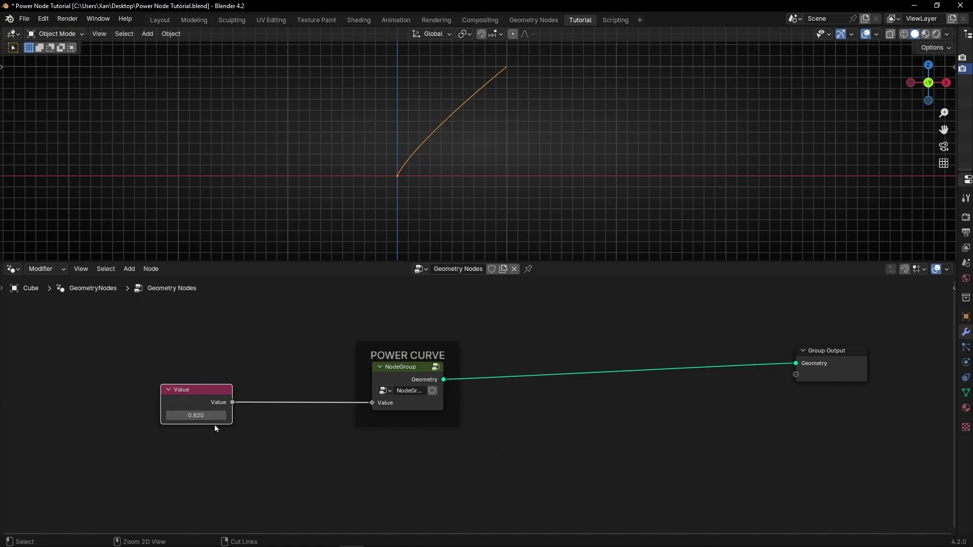
Move Group Output lower and insert a Join Geometry node between the node group and Group Output
scroll(330, 433, "down", 2)
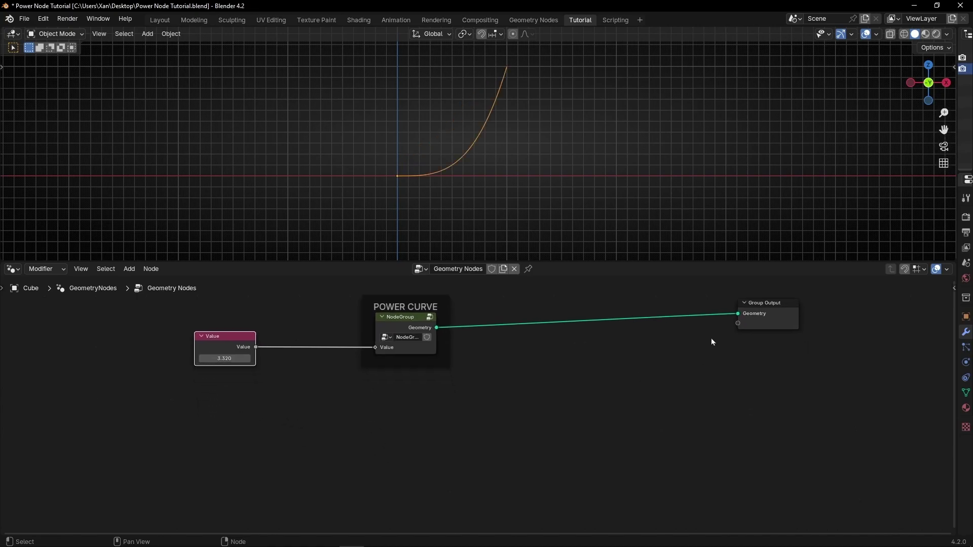
left_click_drag(769, 321, 774, 394)
key("shift+a")
type("join")
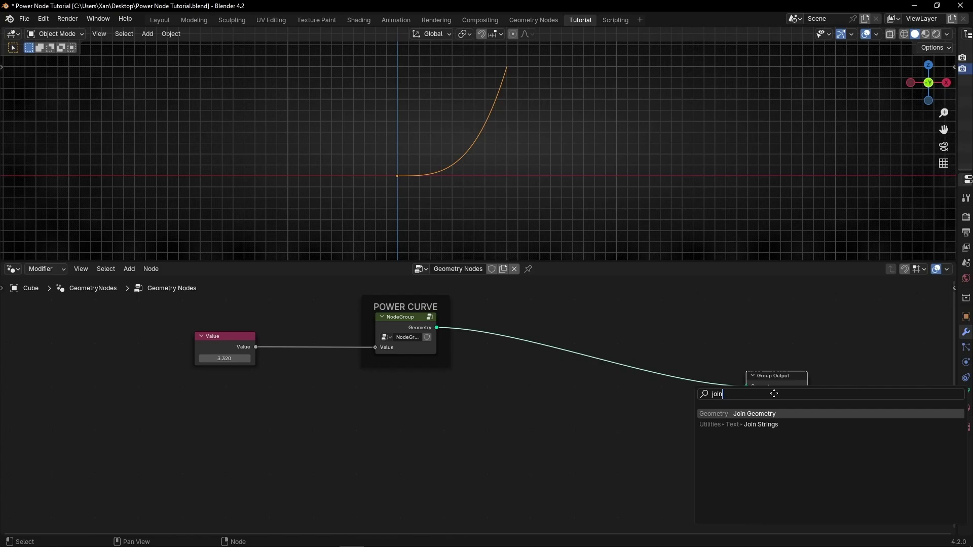
key("Return")
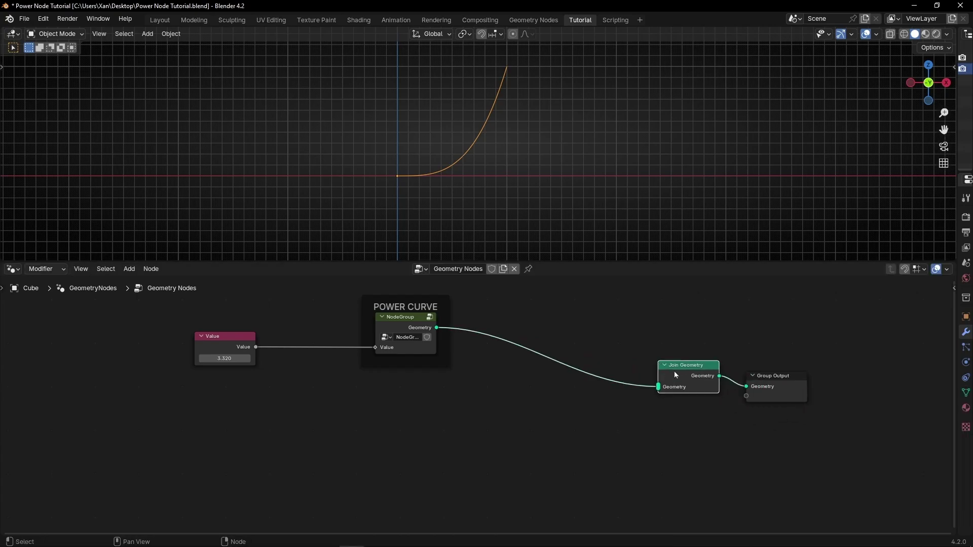
left_click(688, 420)
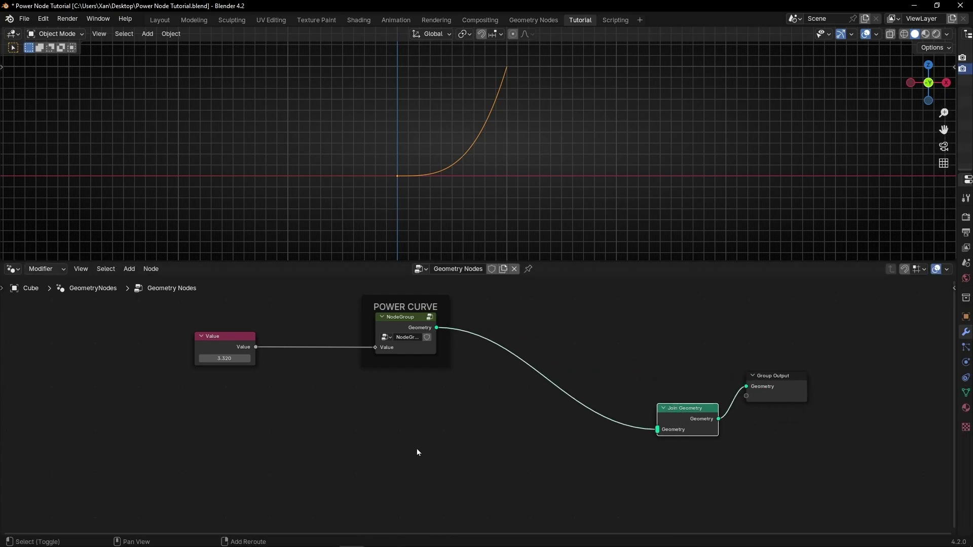
Add a new Curve Line node below the POWER CURVE frame
key("shift+a")
type("curve li")
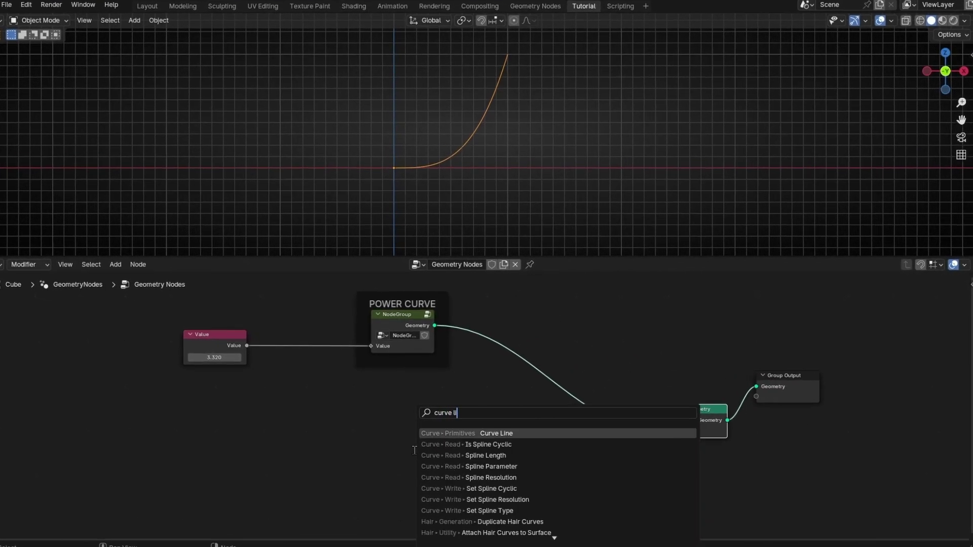
key("Return")
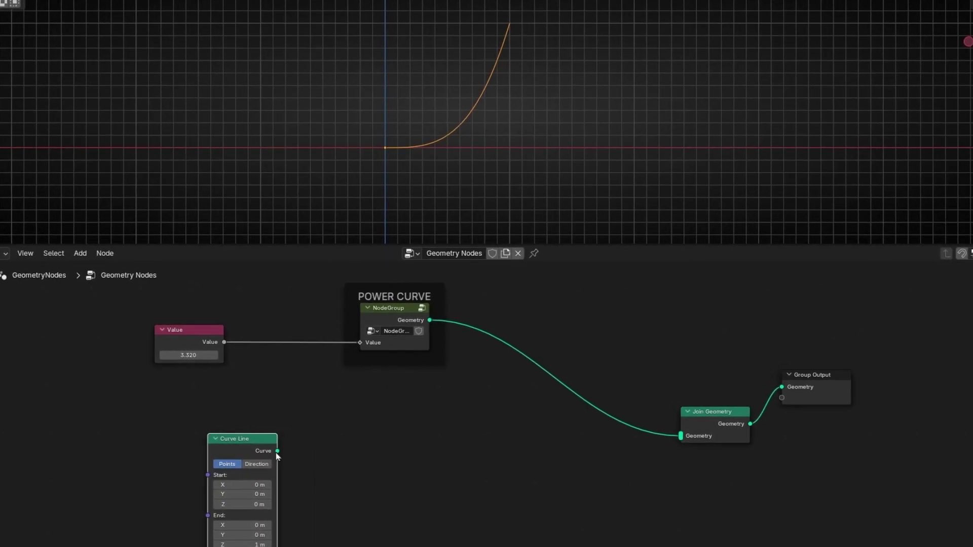
Link the new Curve Line's Curve output to Join Geometry and add a Points node below that link
left_click_drag(277, 452, 678, 443)
key("shift+a")
type("point")
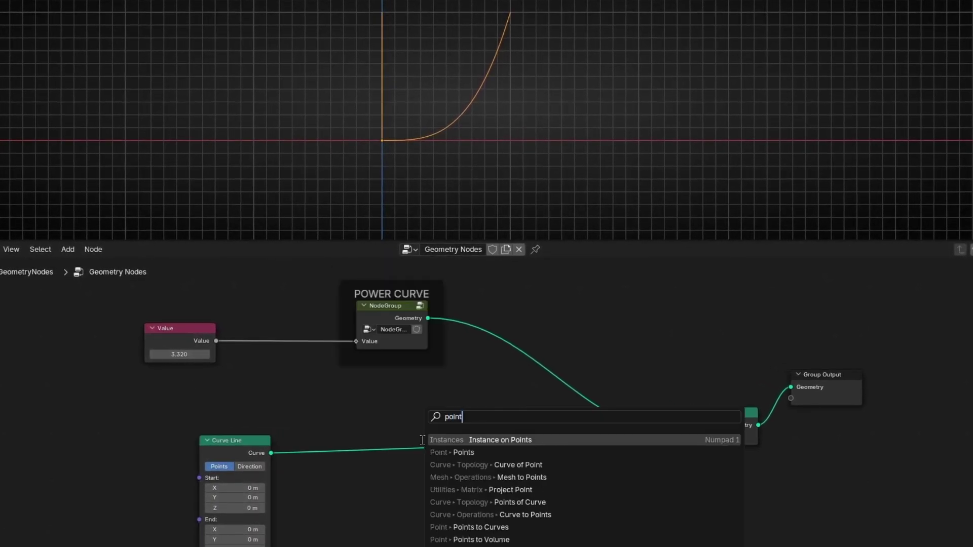
key("Down")
key("Return")
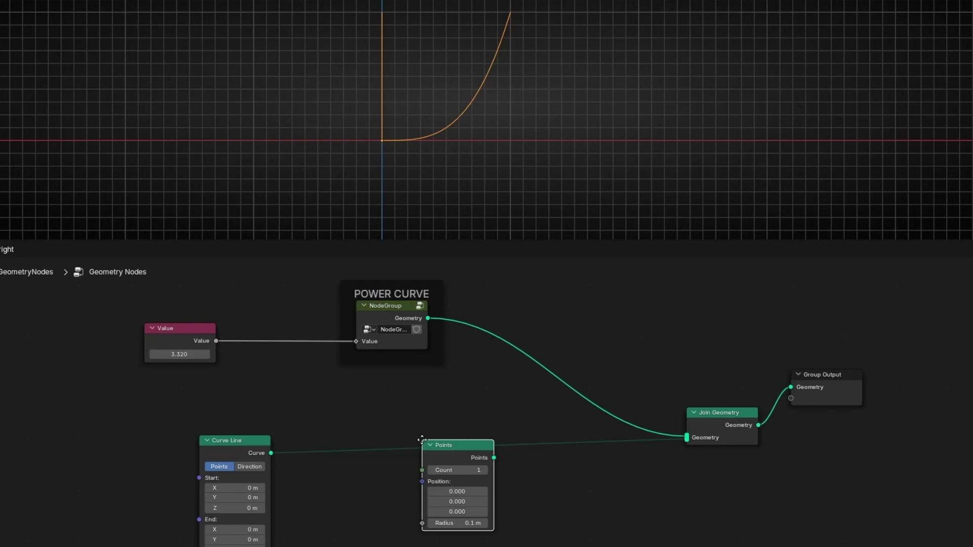
left_click(400, 474)
middle_click_drag(598, 510, 610, 419)
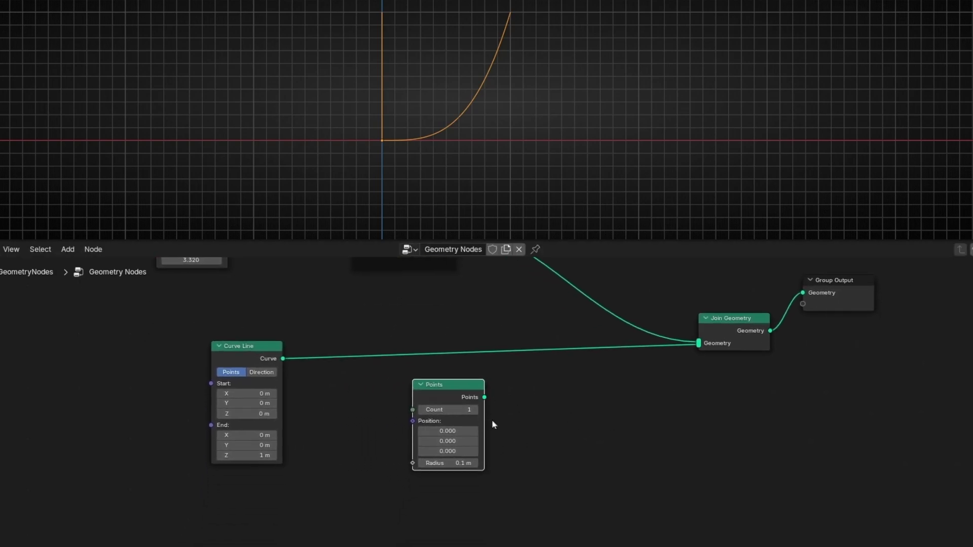
Add a Sample Curve node beside the Curve Line and feed the line's Curve output into its Curves input
key("shift+a")
type("sample")
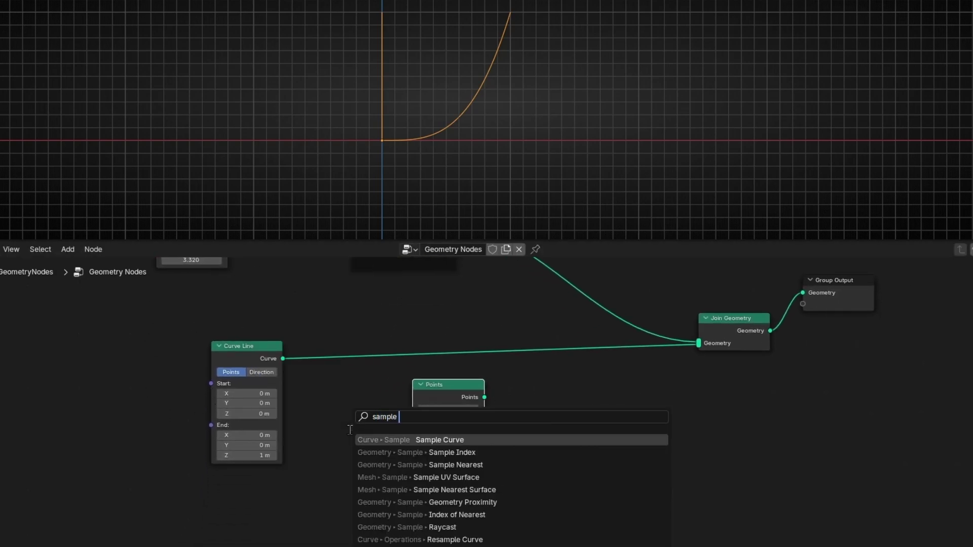
key("Return")
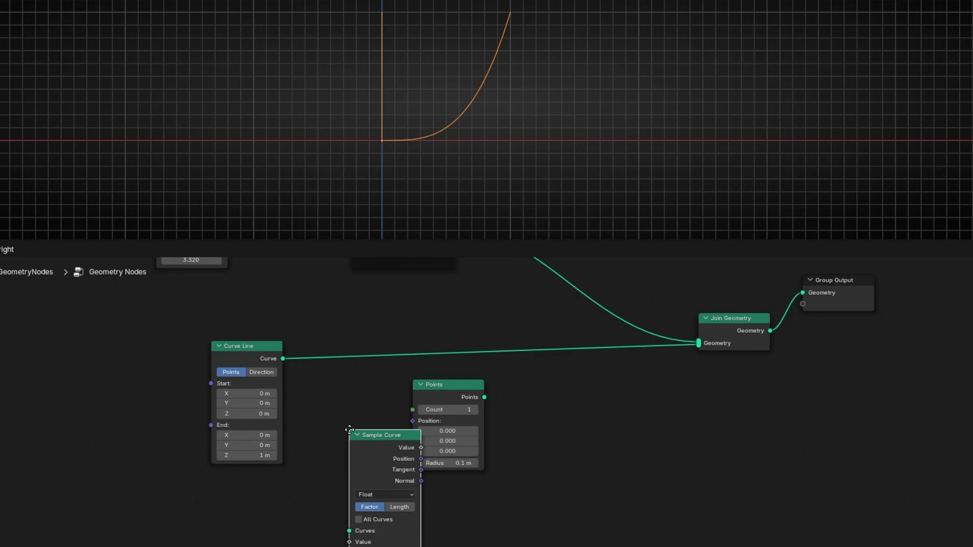
left_click(327, 397)
left_click_drag(287, 359, 327, 497)
Link the Points node to Join Geometry and drive its Position with Sample Curve's Position output
left_click_drag(469, 398, 700, 354)
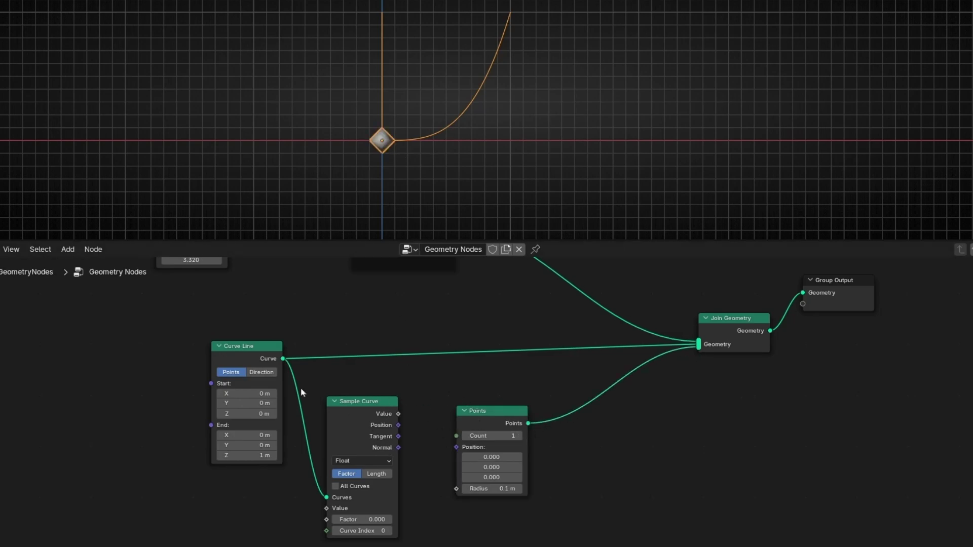
scroll(404, 425, "up", 3)
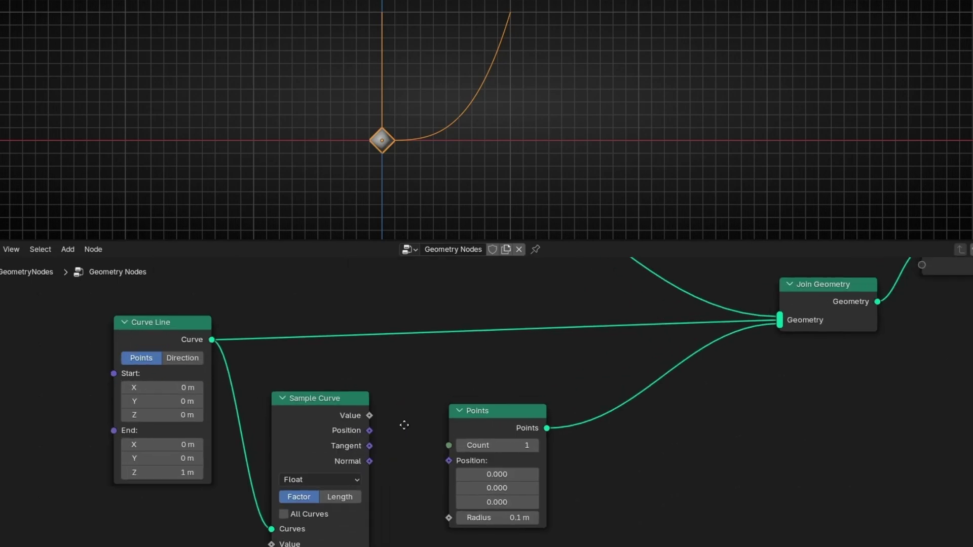
left_click_drag(386, 382, 452, 416)
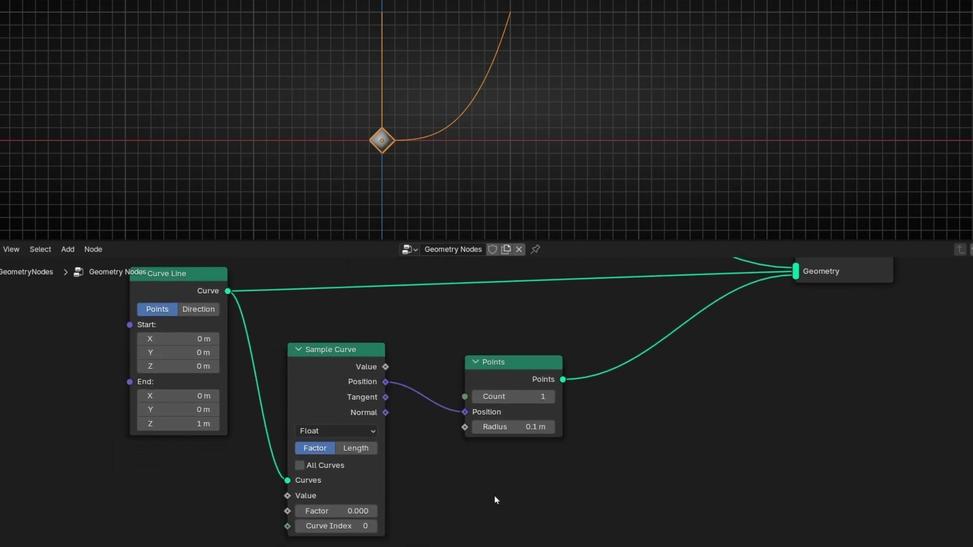
middle_click_drag(406, 450, 416, 426)
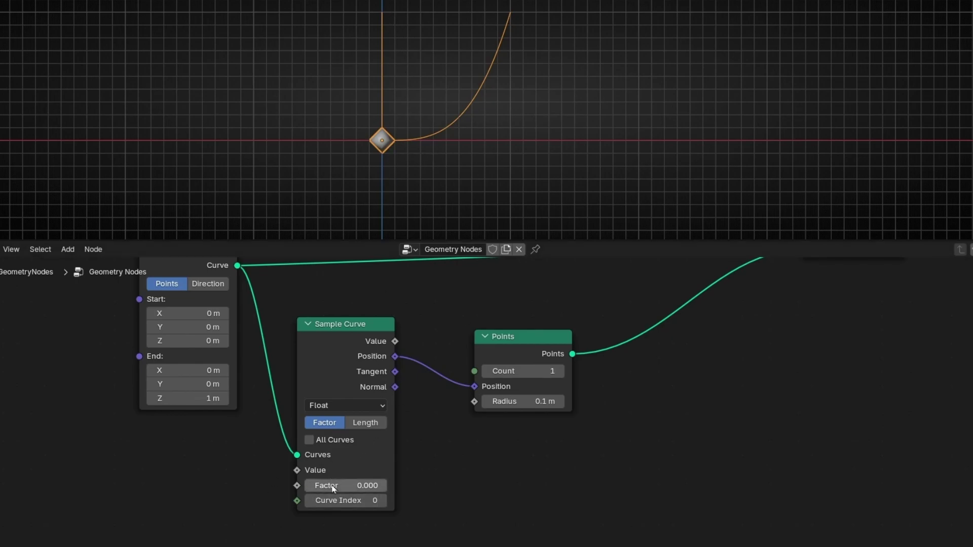
mouse_move(330, 487)
left_mouse_down()
mouse_move(375, 487)
mouse_move(329, 486)
left_mouse_up()
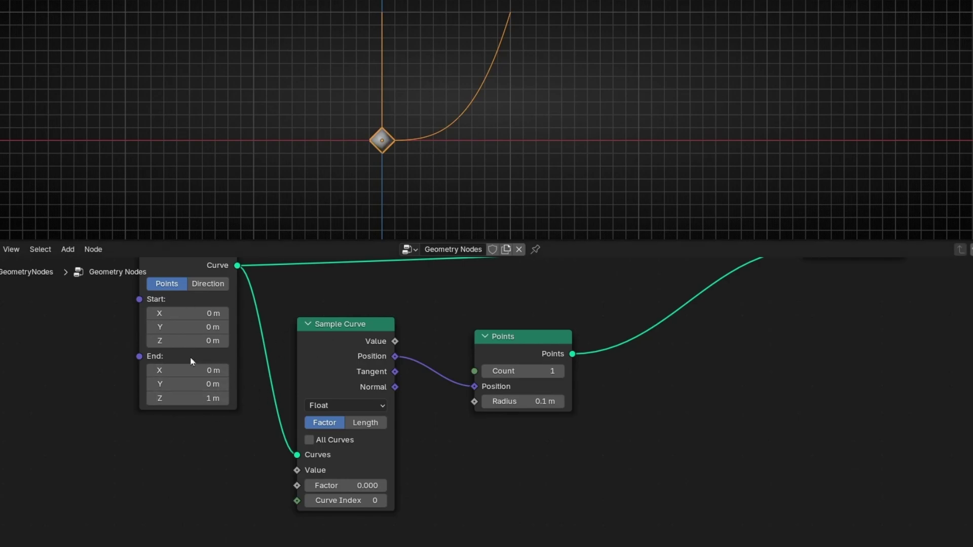
Set both the Start Z and the End Z of the new Curve Line to -0.2 m
left_click(192, 341)
type("-")
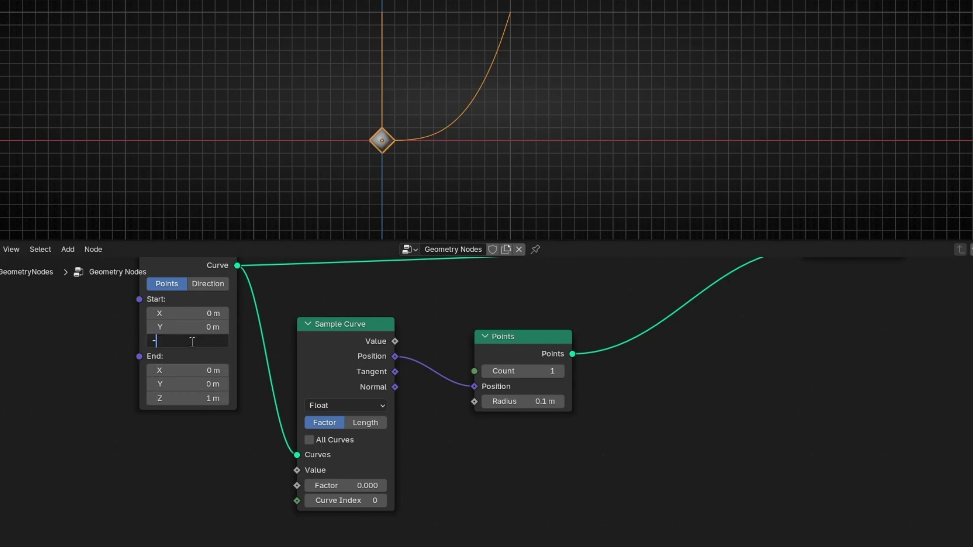
type("0.2")
key("Return")
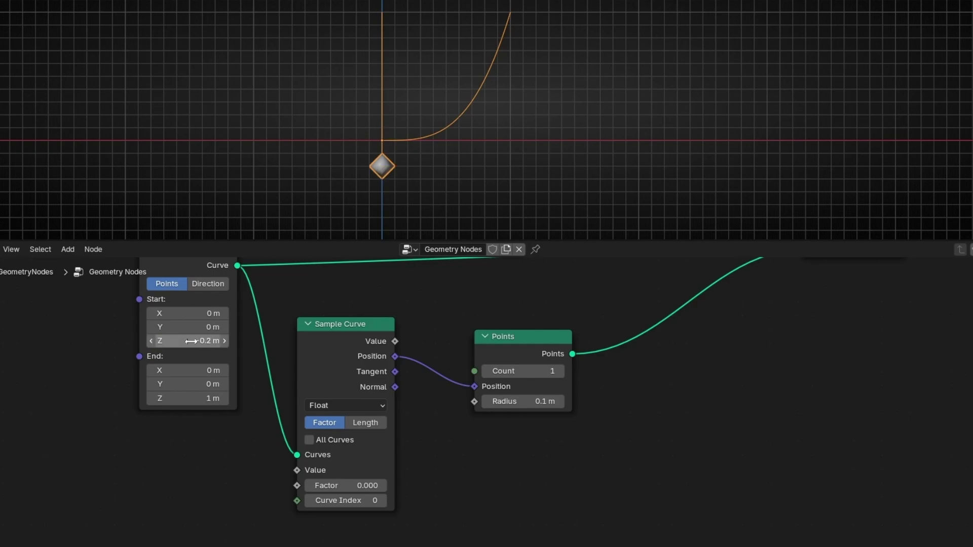
left_click(200, 340)
key("ctrl+c")
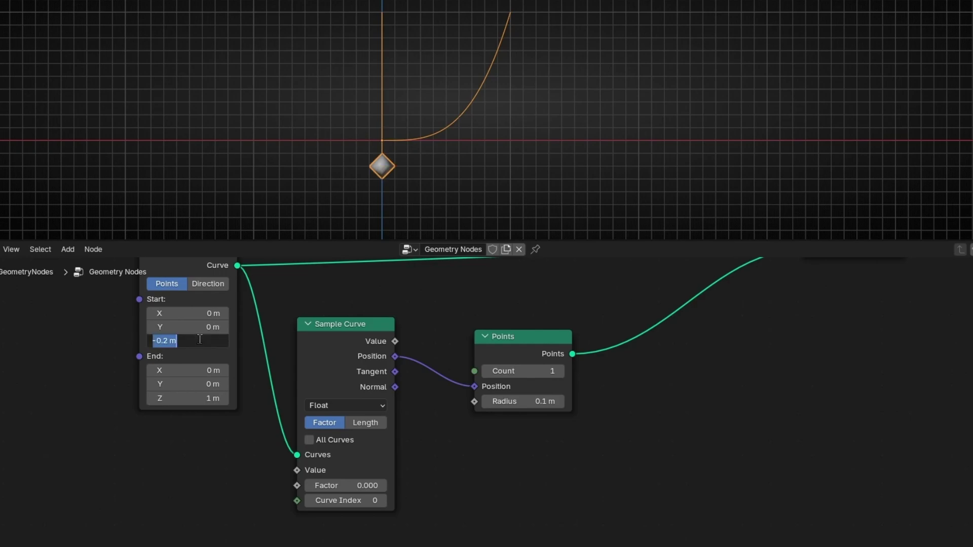
left_click(199, 404)
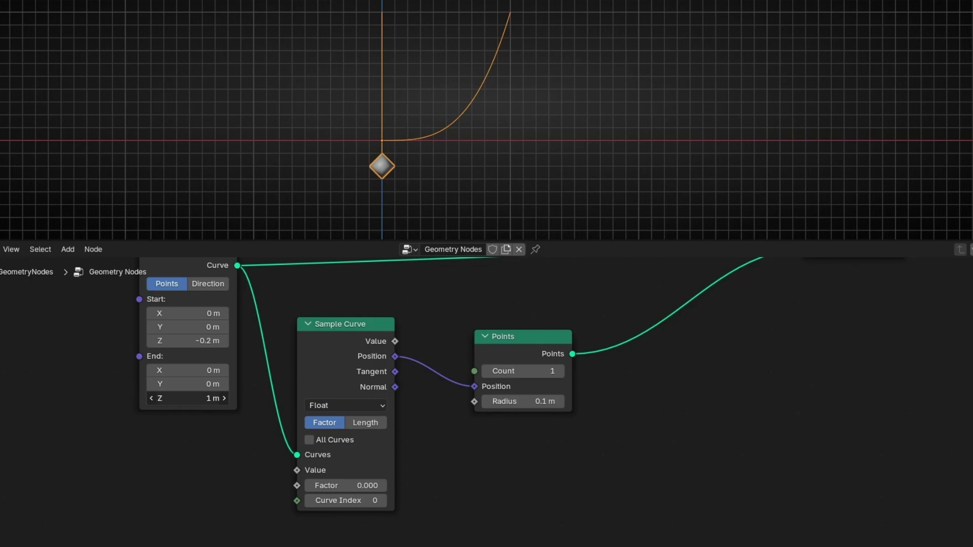
left_click(198, 401)
key("ctrl+v")
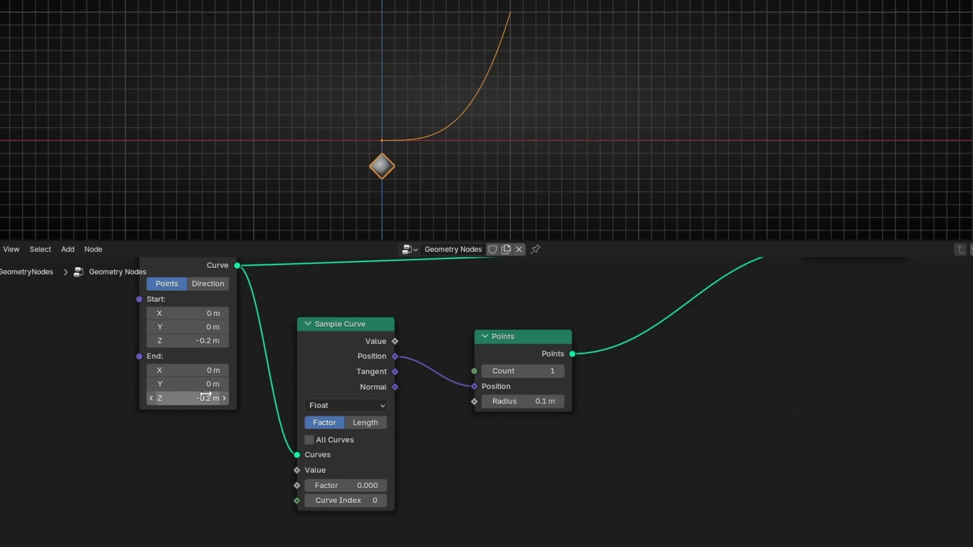
key("Return")
Set the End X of the new Curve Line to 1 m
left_click_drag(190, 371, 208, 375)
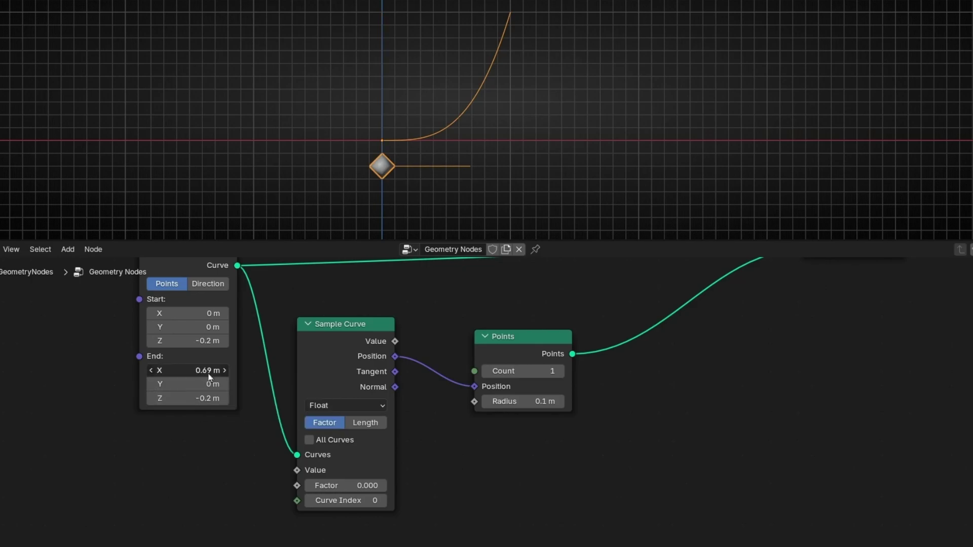
left_click(207, 374)
type("1")
key("Return")
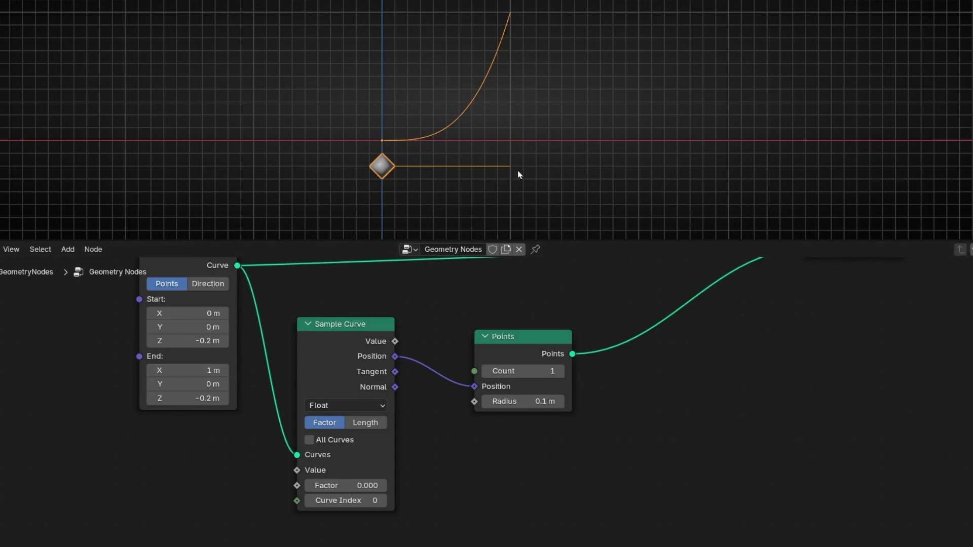
Vary Sample Curve's Factor to test the point's movement along the horizontal line, and return it to 0
scroll(414, 184, "up", 2)
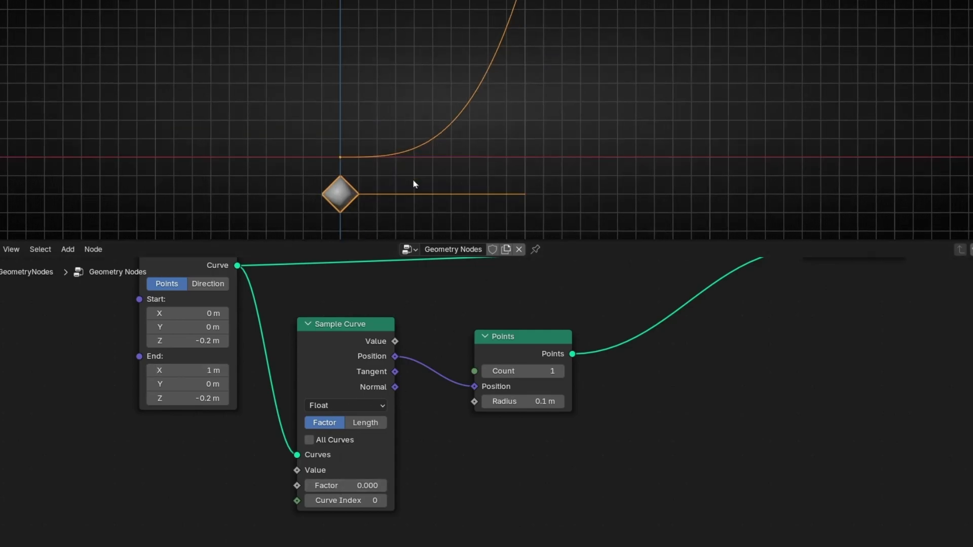
middle_click_drag(441, 183, 443, 207, "shift")
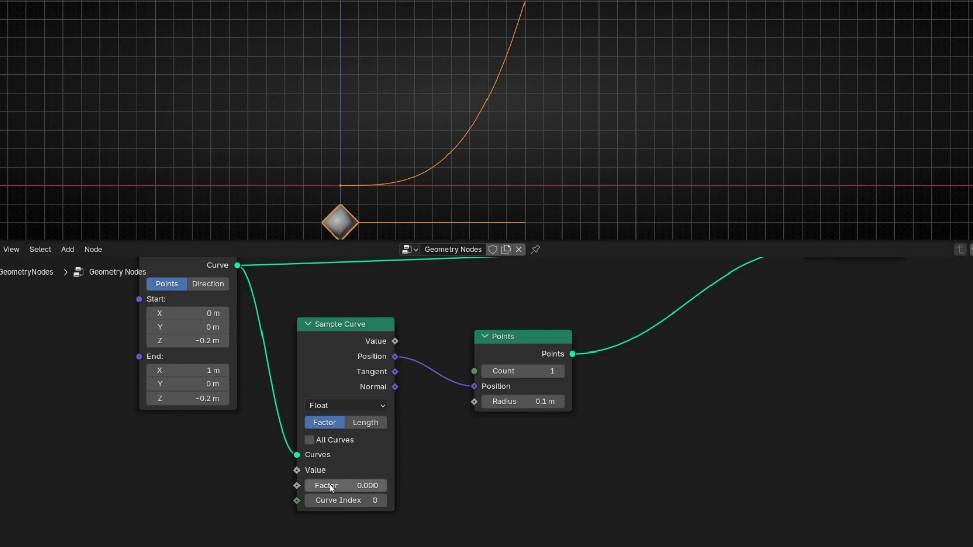
mouse_move(361, 214)
middle_mouse_down("shift")
mouse_move(364, 197)
mouse_move(363, 221)
middle_mouse_up("shift")
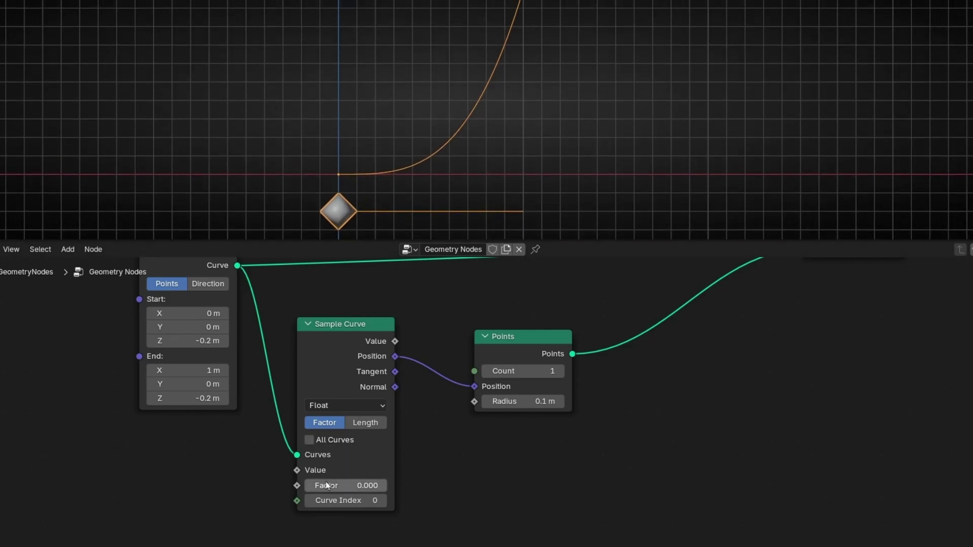
left_click_drag(373, 485, 307, 486)
Move the Points and Sample Curve nodes closer to Join Geometry and raise the Curve Line node slightly
scroll(254, 478, "down", 2)
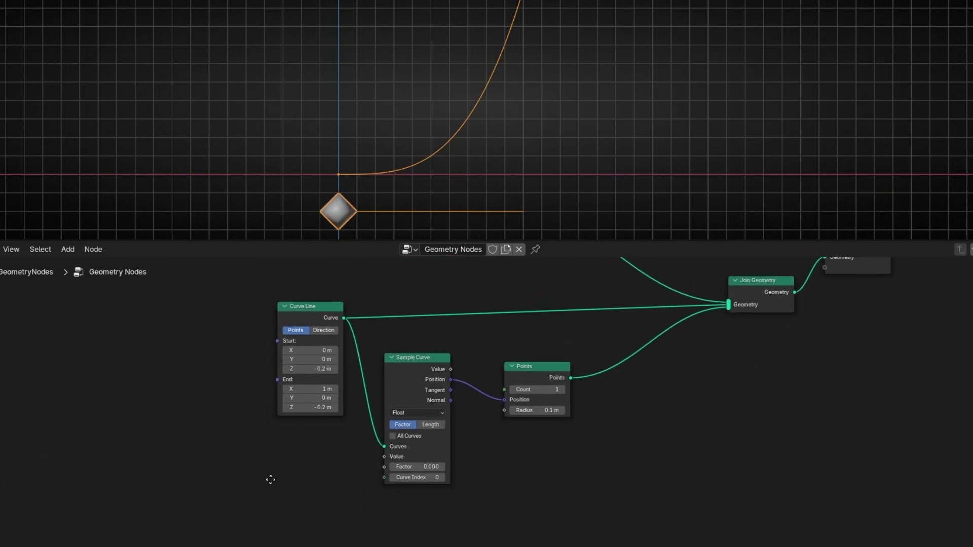
left_click_drag(561, 381, 666, 386)
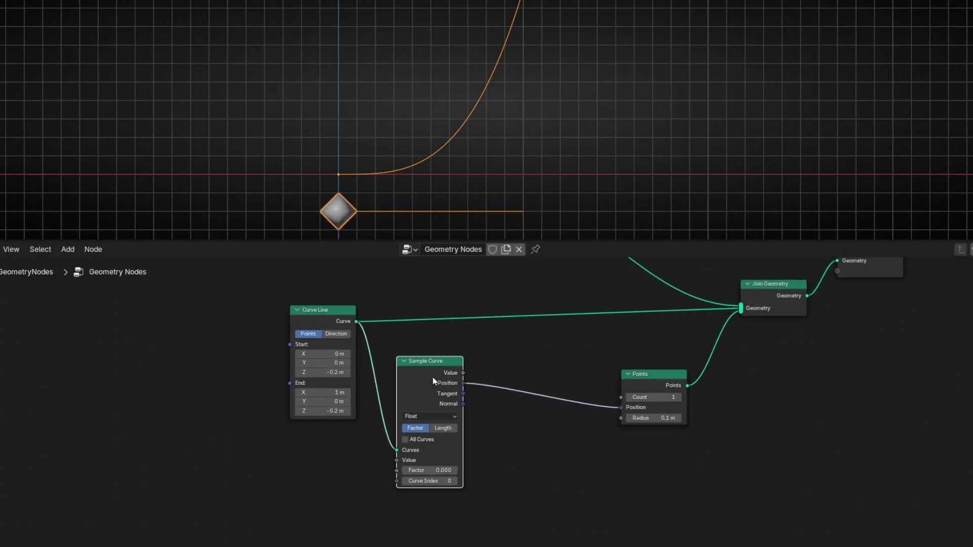
left_click_drag(439, 376, 563, 389)
left_click_drag(330, 325, 330, 308)
Add a Scene Time node, connect its Seconds output to Sample Curve's Factor, and play the animation
left_click_drag(520, 484, 231, 482)
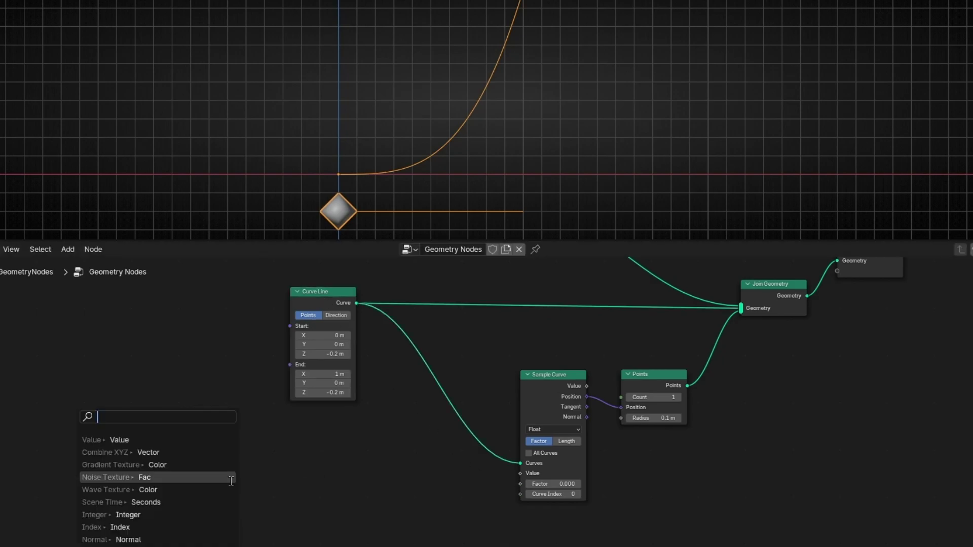
type("scene")
key("Return")
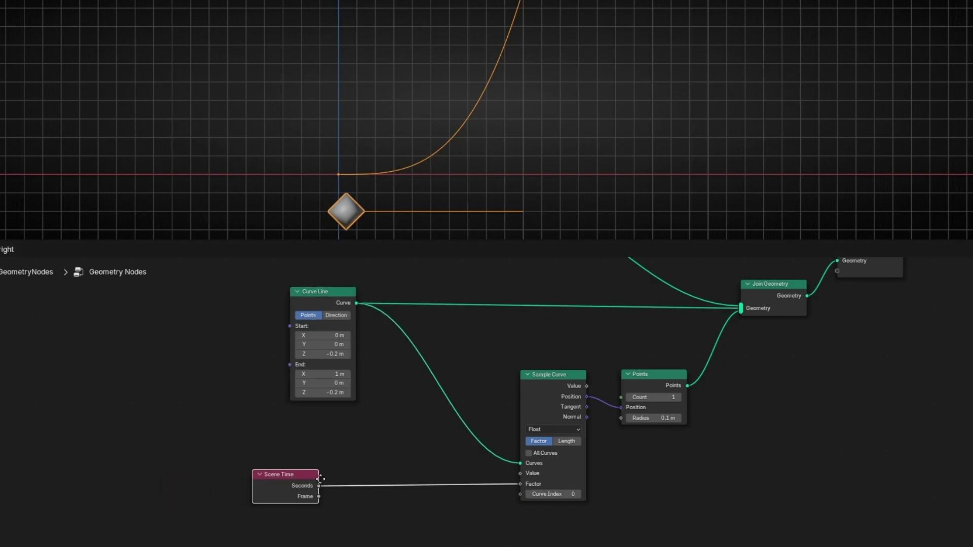
left_click(339, 482)
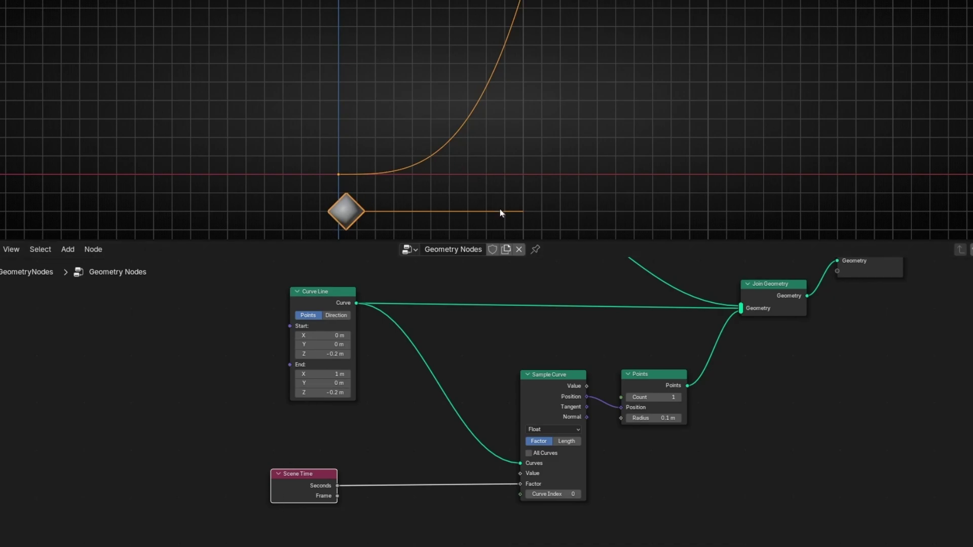
key("space")
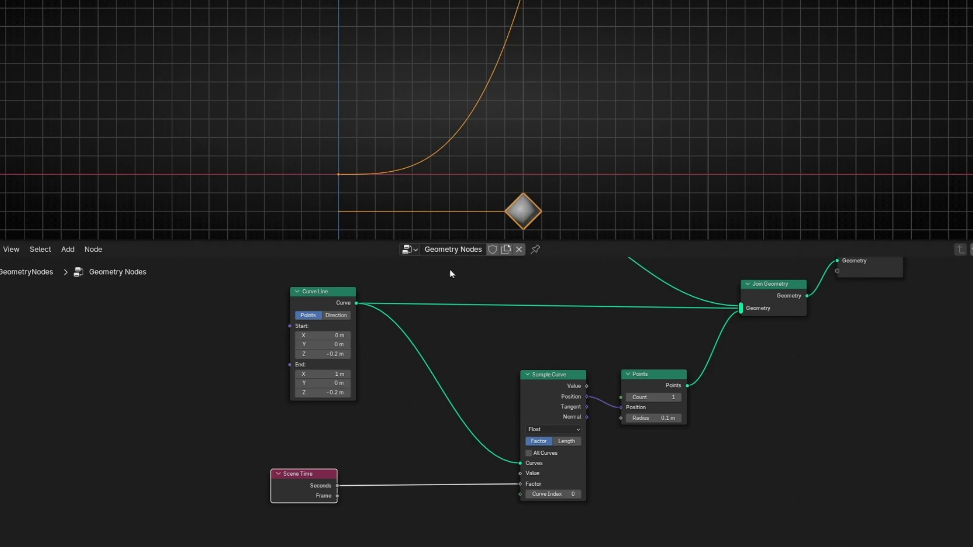
Unlink Scene Time from Sample Curve's Factor, test the Factor manually, and reconnect the Seconds output
scroll(394, 476, "up", 2)
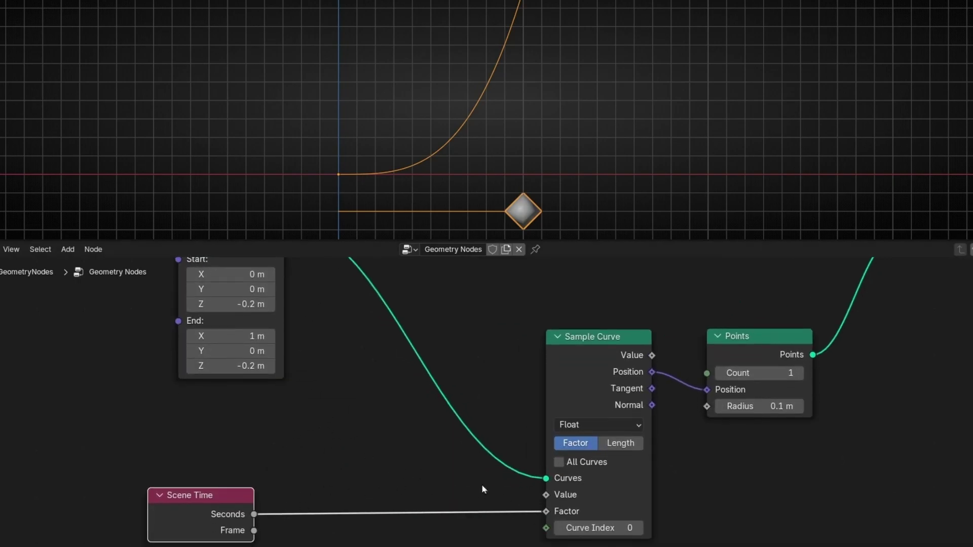
left_click_drag(545, 513, 416, 504)
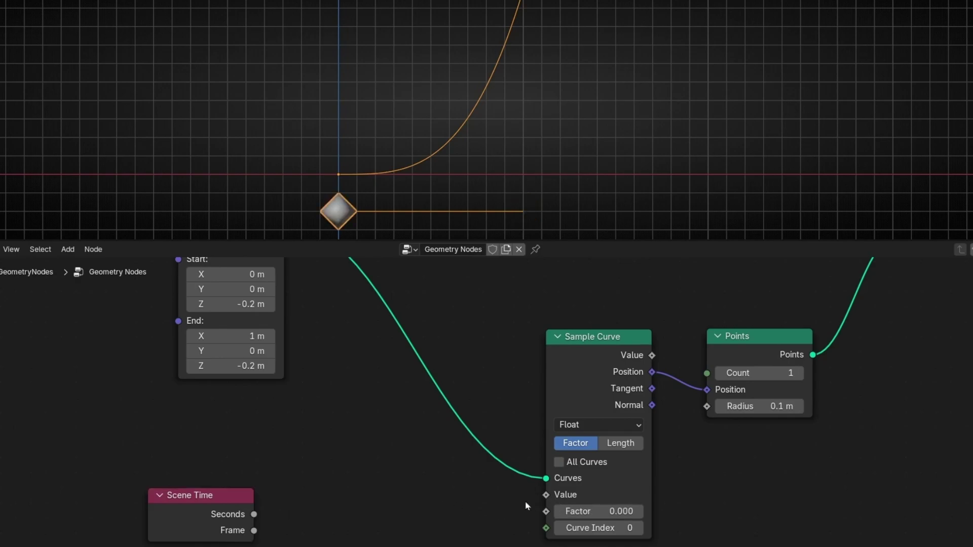
left_click_drag(577, 512, 555, 512)
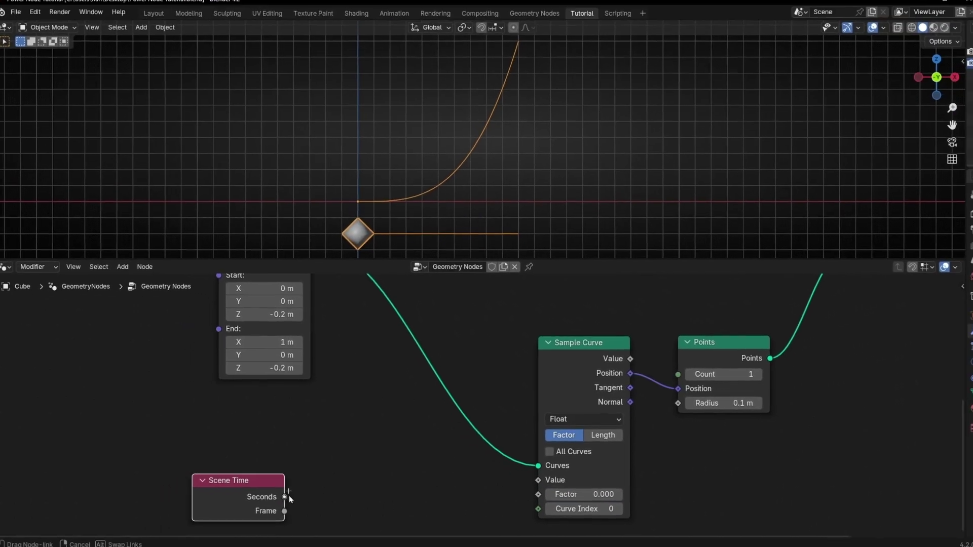
left_click_drag(254, 514, 542, 493)
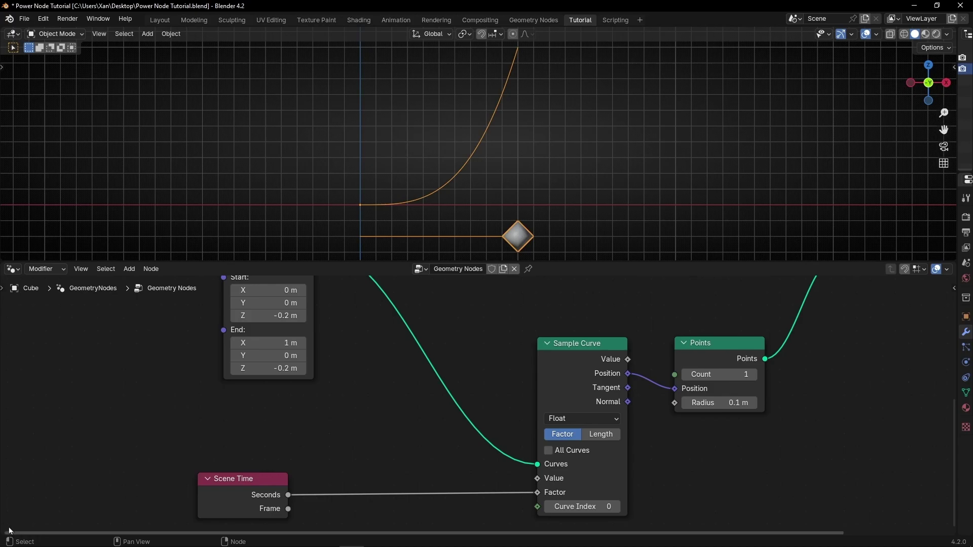
Split a strip off the lower part of the node editor and turn it into a Timeline
left_click_drag(3, 529, 4, 450)
left_click(11, 459)
left_click(155, 360)
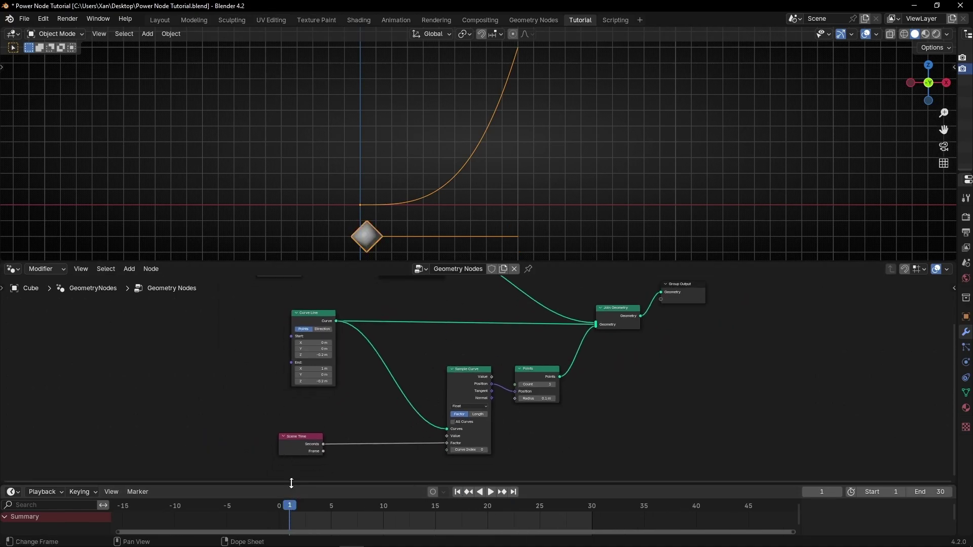
Play the animation to examine the point's linear motion along the horizontal line, and stop playback
key("space")
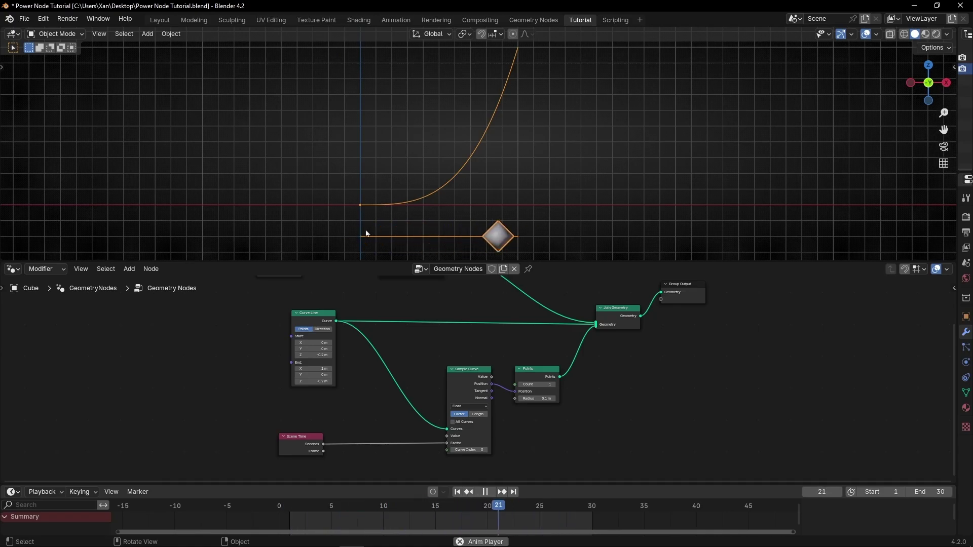
scroll(489, 229, "up", 2)
middle_click_drag(488, 229, 501, 174, "shift")
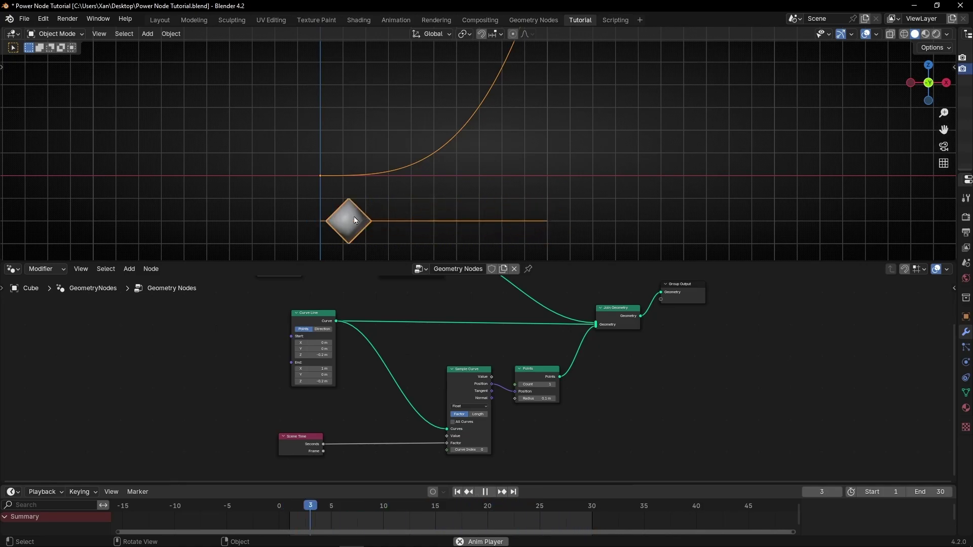
key("space")
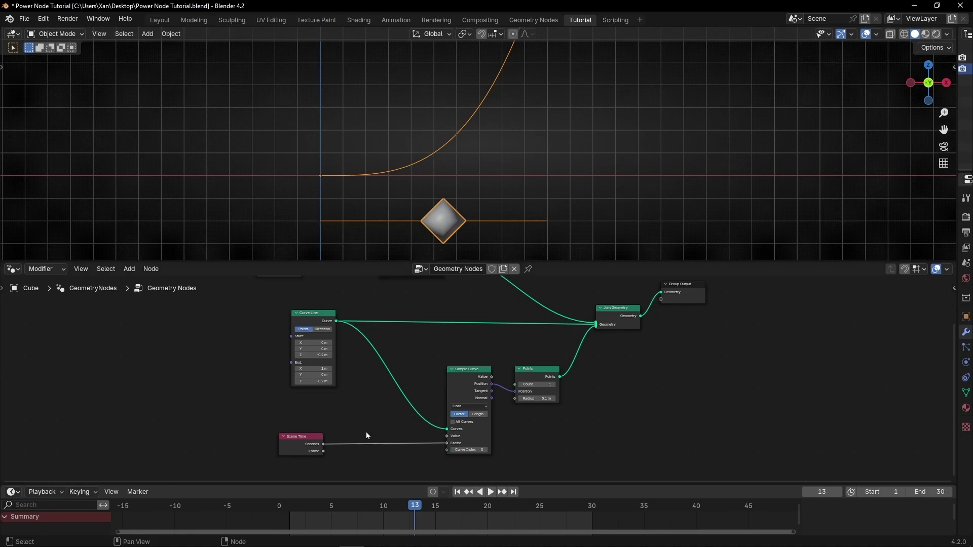
scroll(359, 432, "up", 4)
middle_click_drag(312, 432, 461, 316)
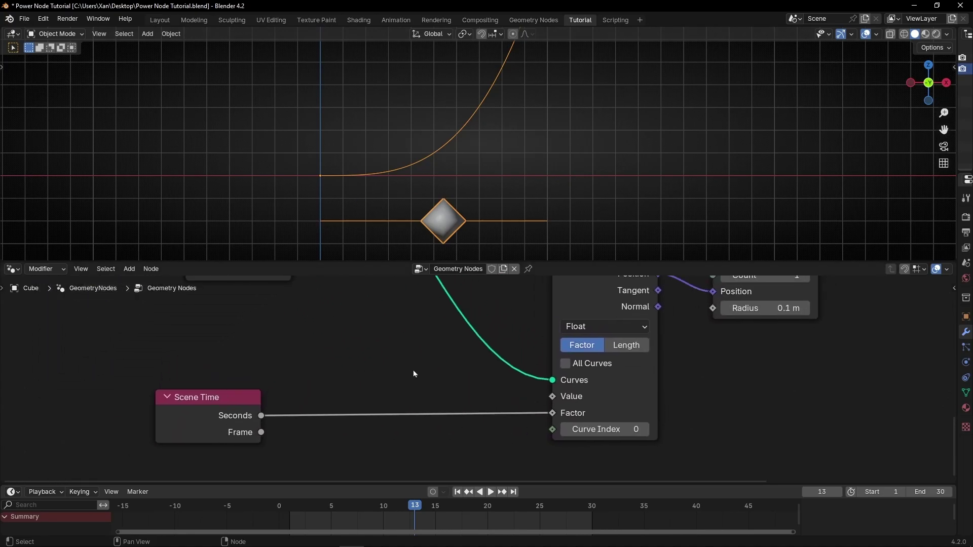
Add a Math node on the link between Scene Time's Seconds and Sample Curve's Factor, and set its operation to Power
key("shift+a")
type("math")
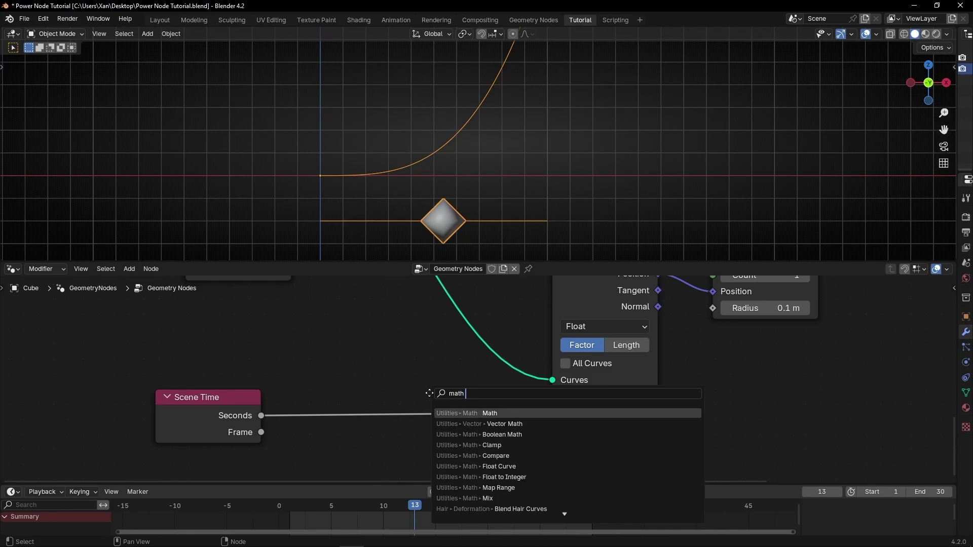
key("Return")
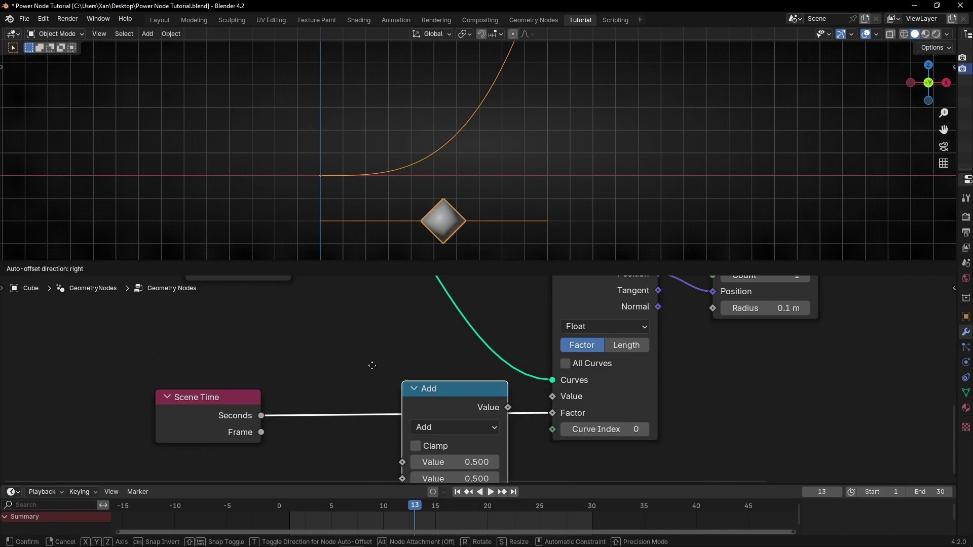
left_click(386, 388)
left_click(385, 399)
left_click(406, 296)
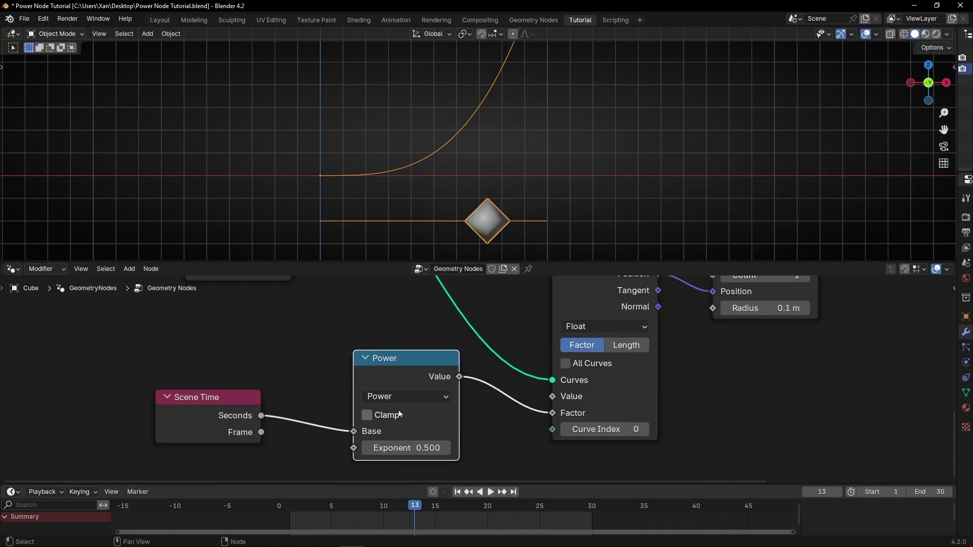
Connect the Value node feeding the POWER CURVE group to the Power node's Exponent, and move Scene Time farther from the Power node
scroll(372, 336, "down", 3)
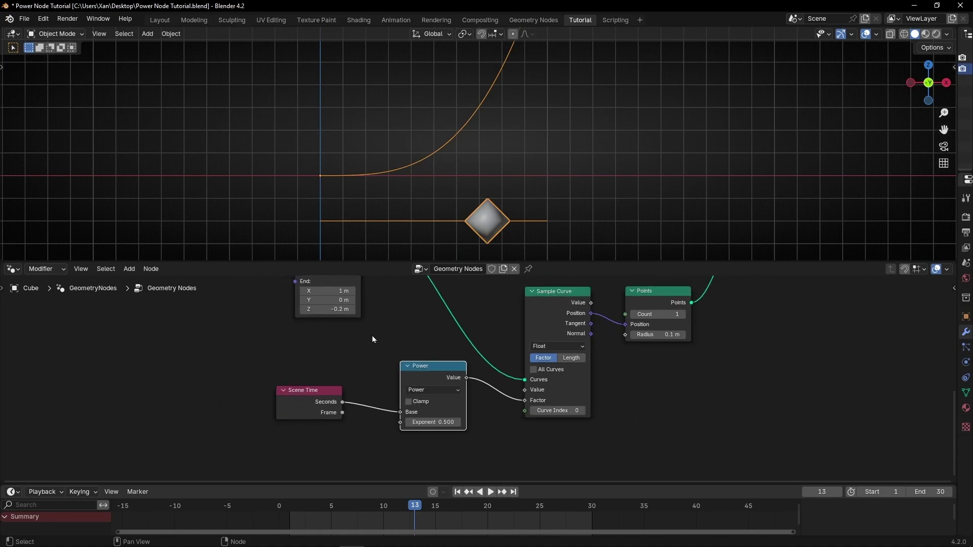
middle_click_drag(372, 336, 406, 412)
scroll(395, 388, "down", 3)
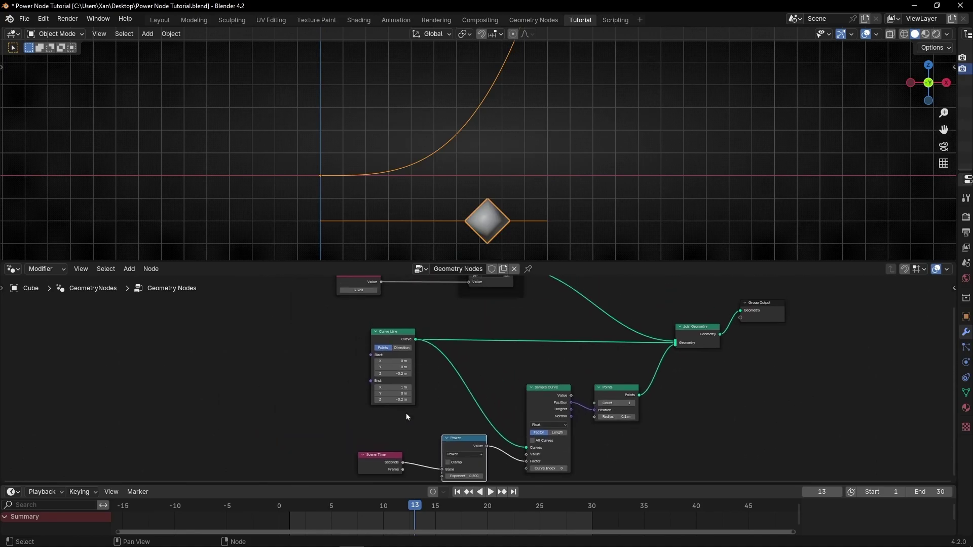
left_click_drag(310, 300, 442, 448)
middle_click_drag(424, 422, 411, 462)
scroll(386, 201, "down", 2)
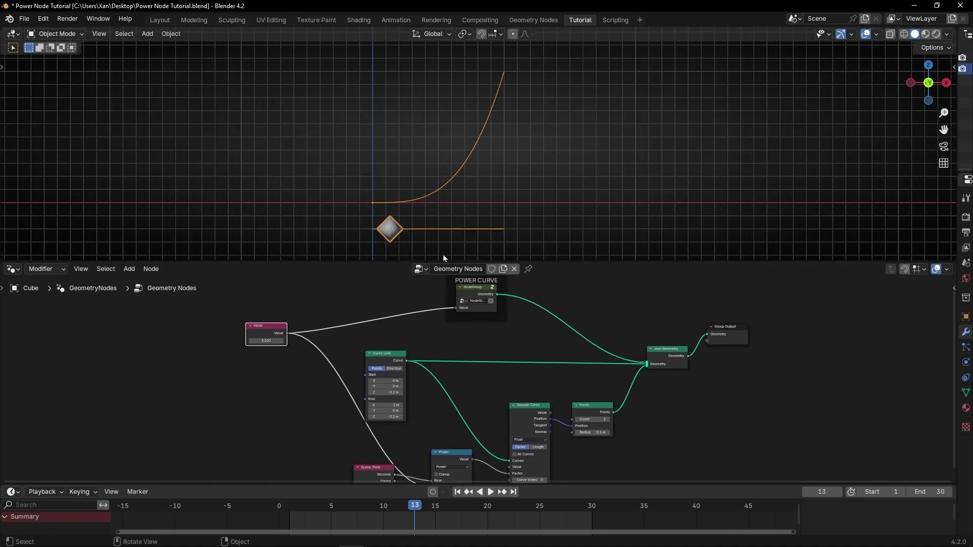
middle_click_drag(454, 432, 475, 404)
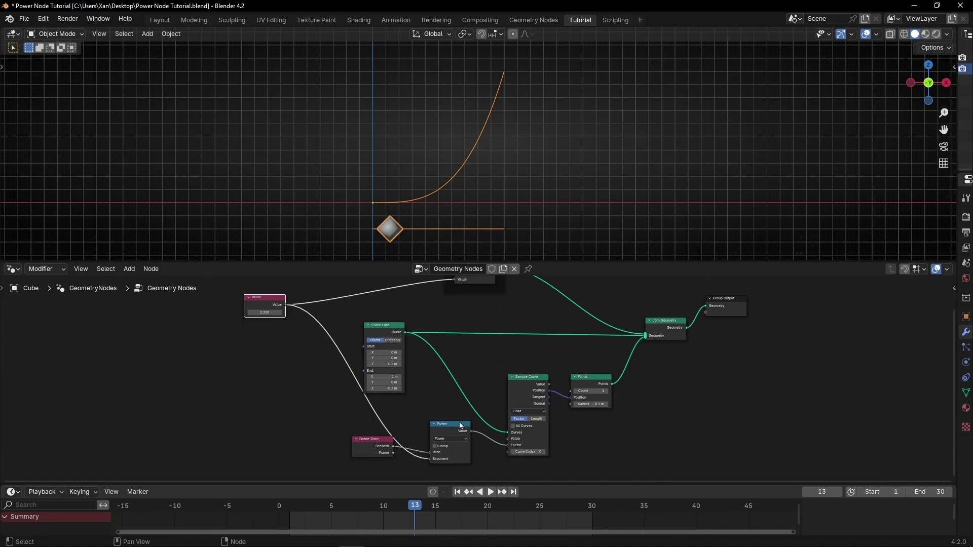
left_click_drag(378, 448, 318, 446)
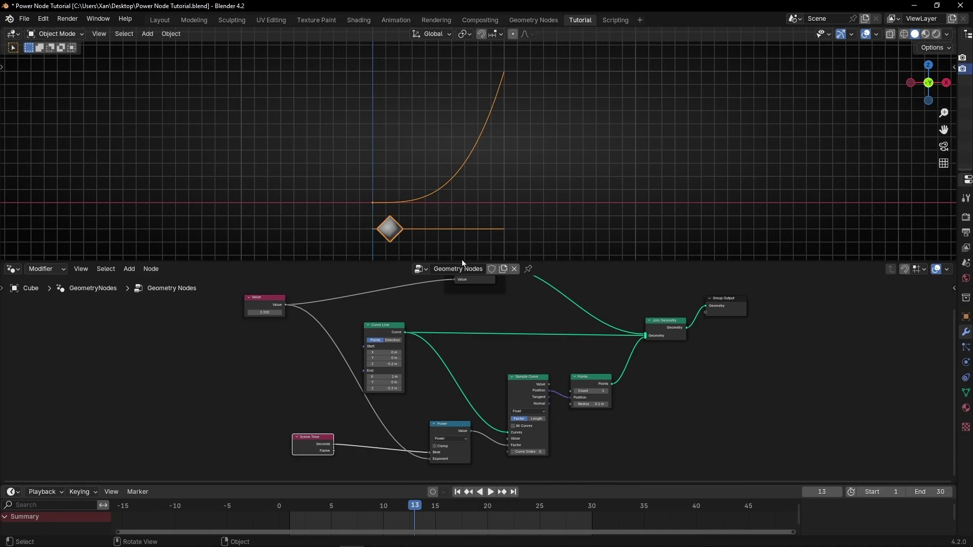
Move the Value node closer to the Curve Line node and set its value to 1
key("g")
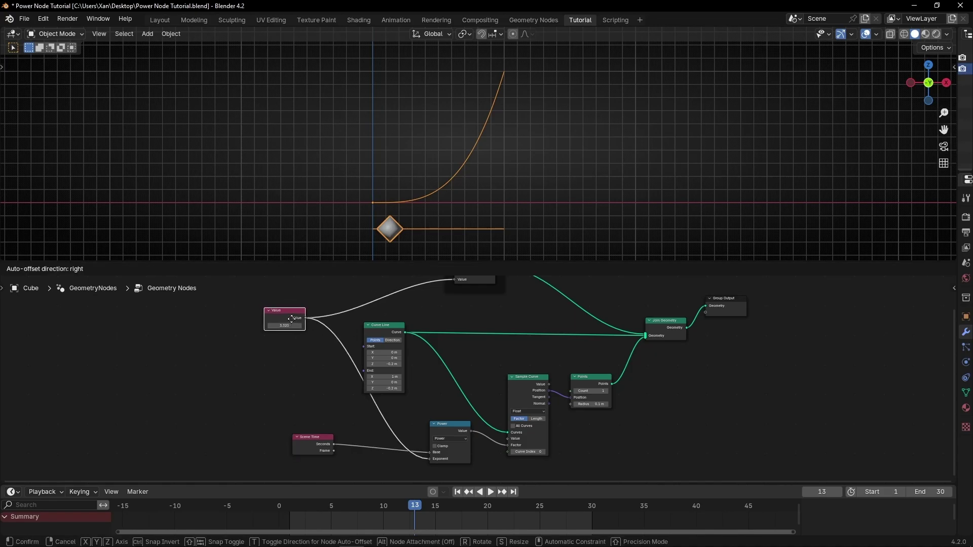
left_click(285, 330)
left_click(285, 326)
type("1")
key("Return")
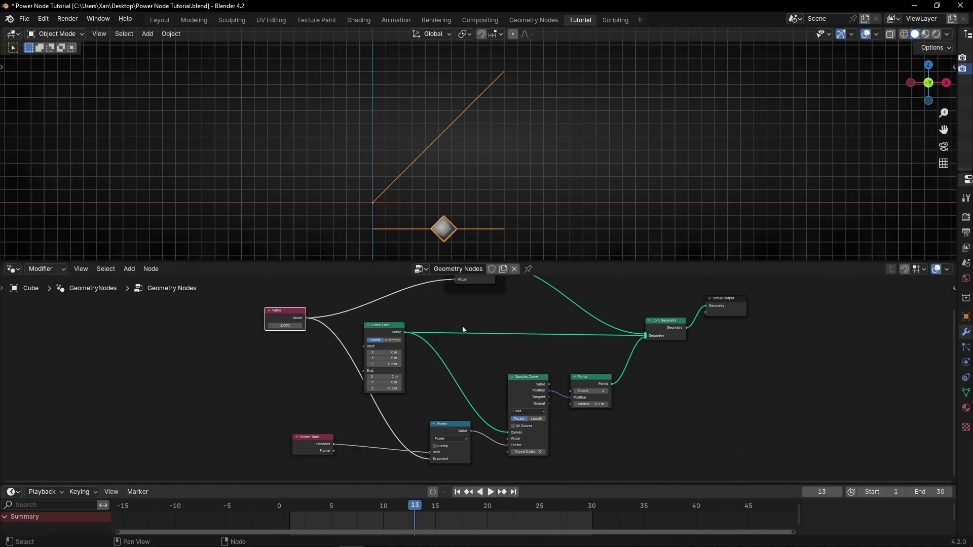
Play the animation from the start to examine the point's motion with an exponent of 1, and stop playback
left_click(458, 492)
key("space")
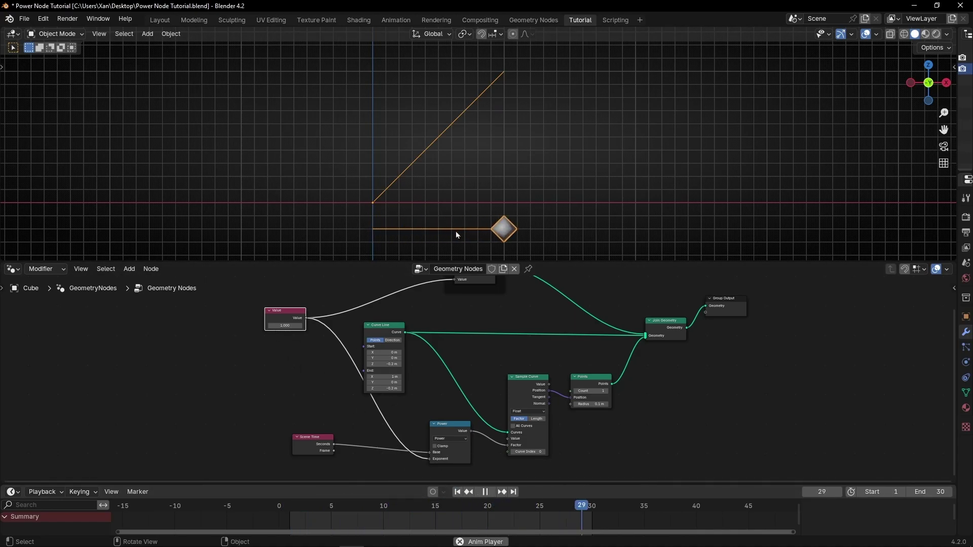
key("space")
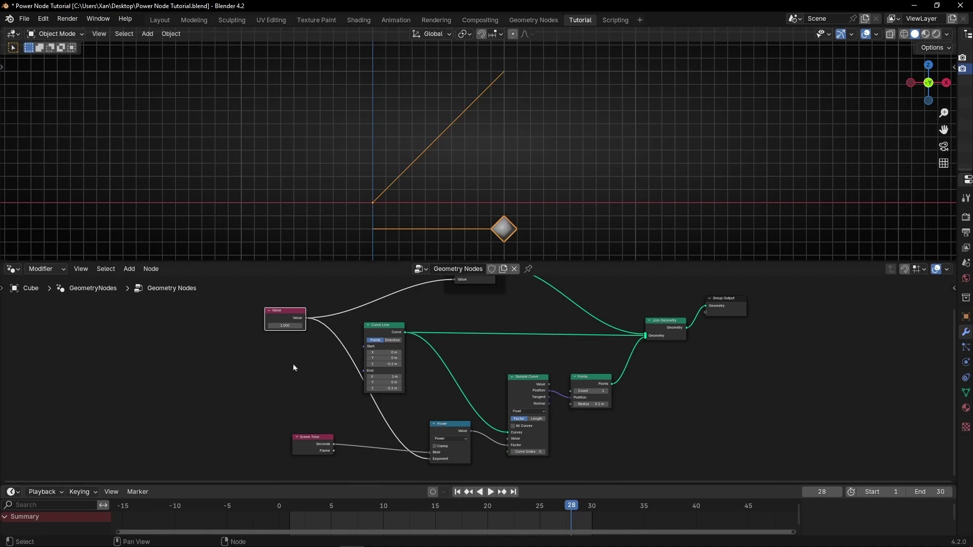
Lower the Value node to 0.340 and place the Value and Scene Time nodes beside the Power node
scroll(293, 385, "up", 2)
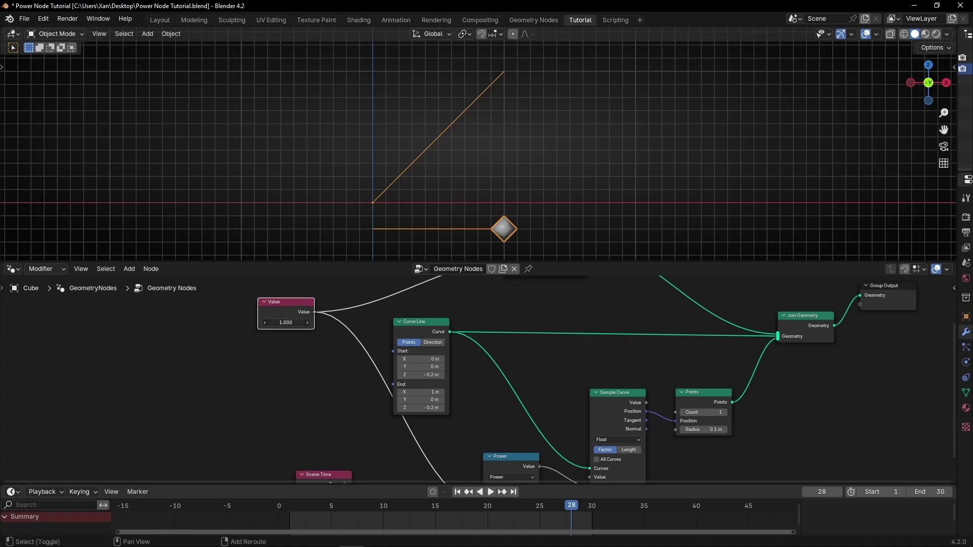
left_click_drag(303, 322, 289, 322, "shift")
left_click_drag(286, 322, 467, 459)
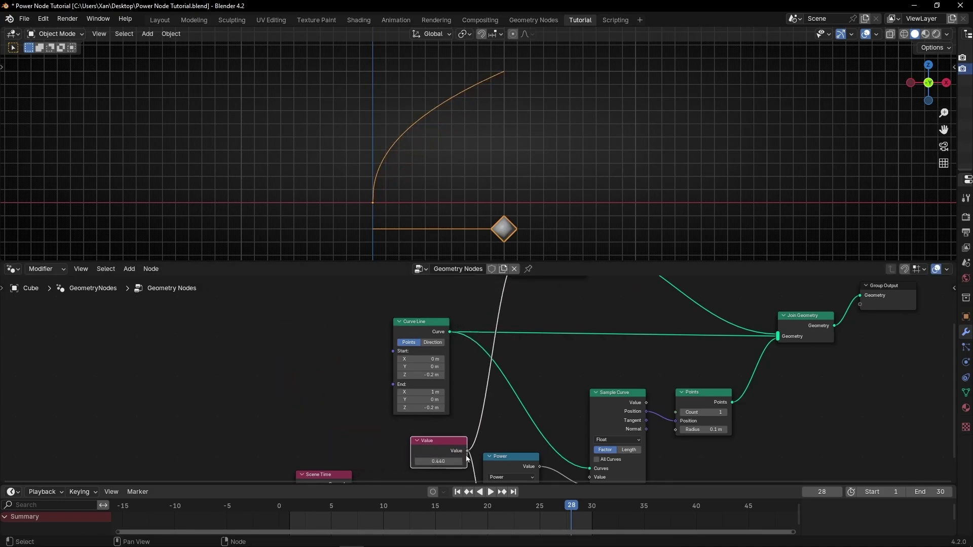
middle_click_drag(546, 425, 520, 341)
scroll(466, 383, "up", 3)
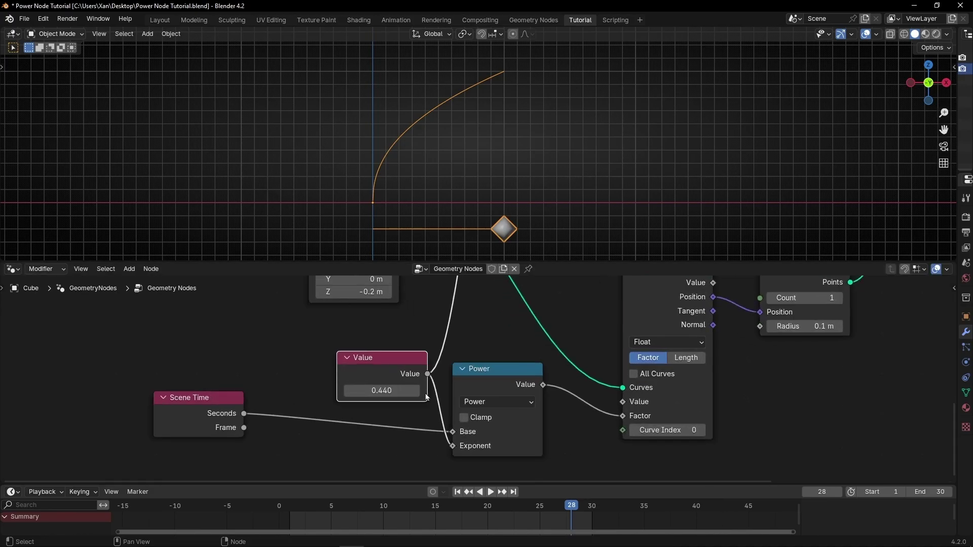
left_click_drag(198, 394, 278, 412)
mouse_move(391, 385)
left_mouse_down()
mouse_move(375, 385)
mouse_move(390, 385)
left_mouse_up()
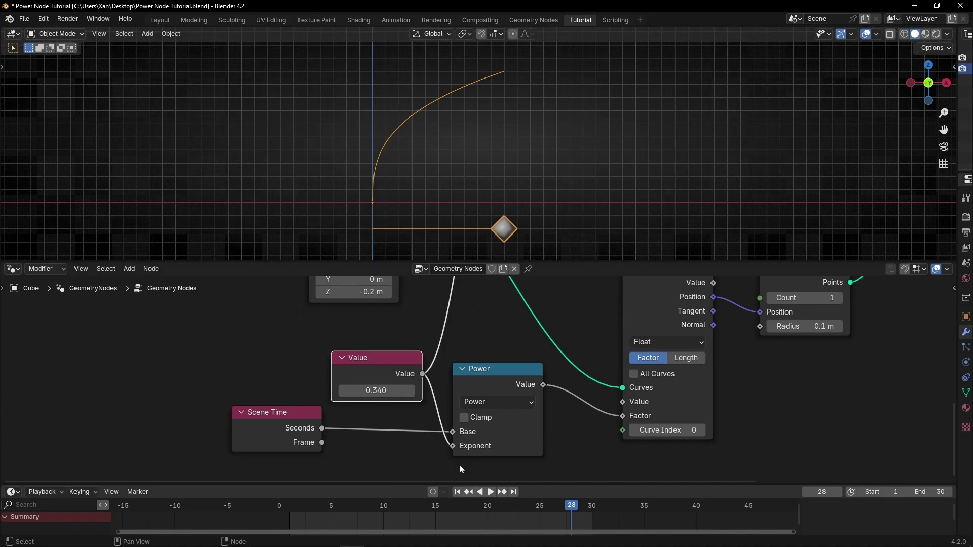
Play the animation from the first frame to examine the point's motion at the 0.340 exponent, and stop playback
left_click(457, 493)
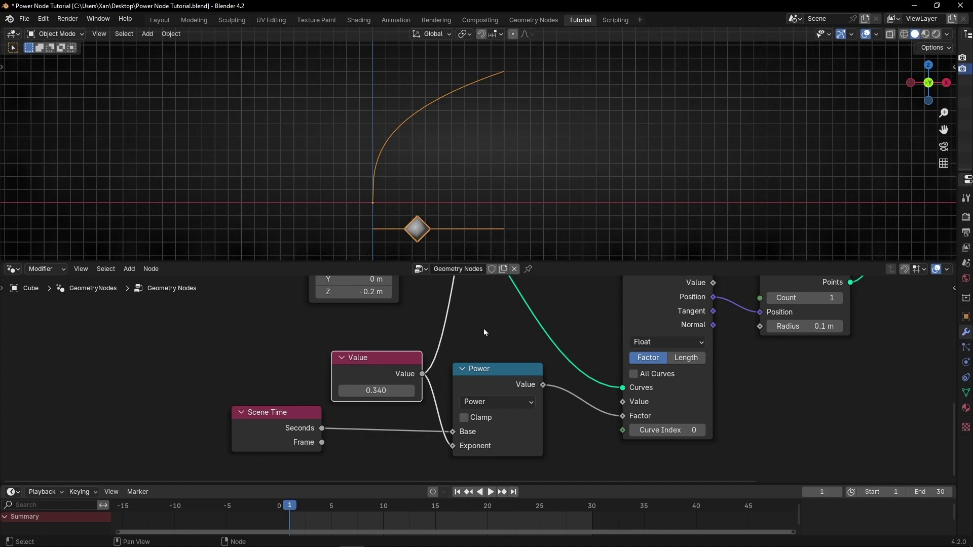
key("space")
key("space")
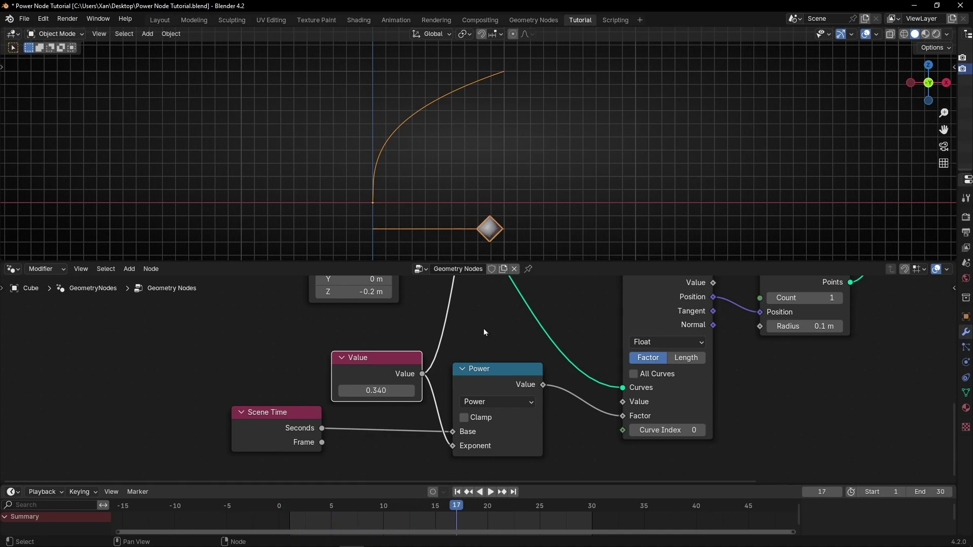
Set the timeline's start frame to 0, go to frame 0, and play the animation to examine the point's motion
left_click(457, 492)
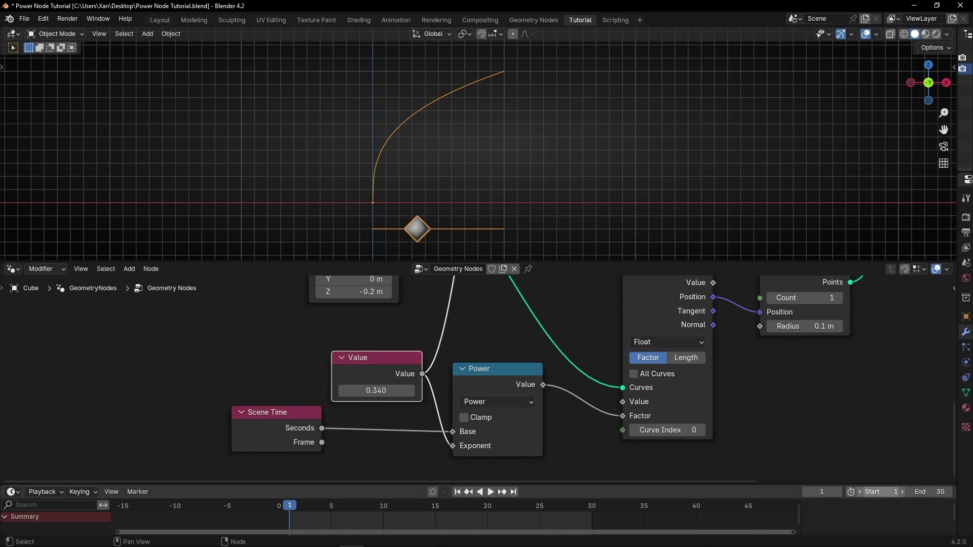
left_click(880, 490)
type("0")
key("Return")
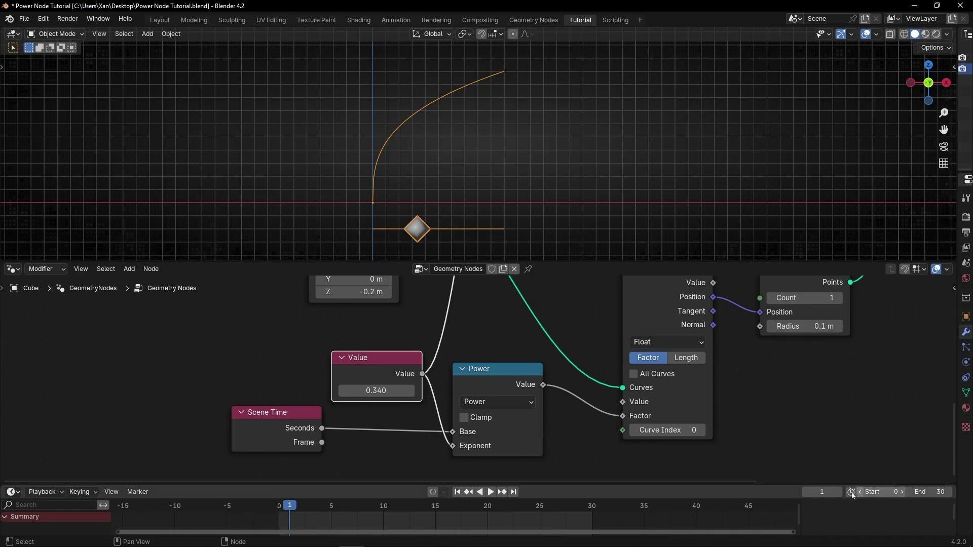
left_click(806, 492)
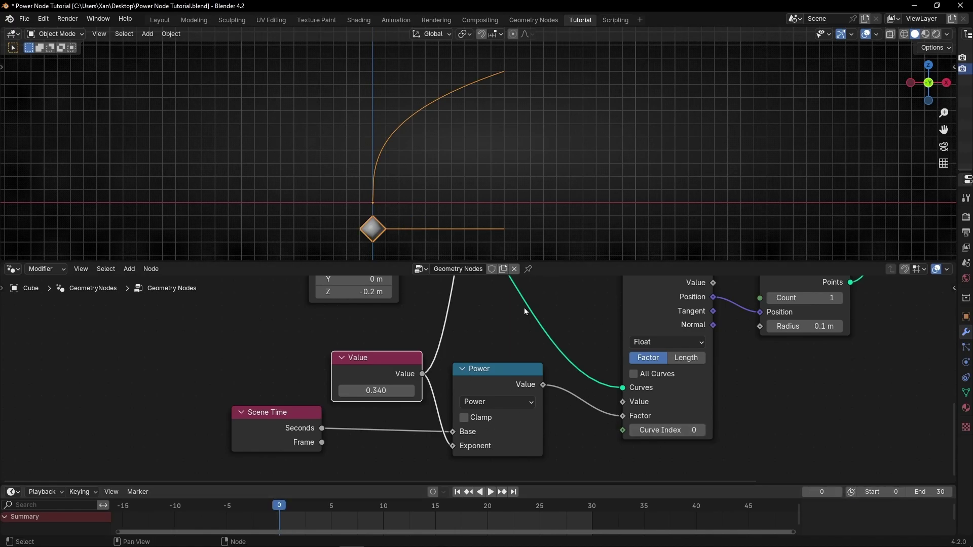
key("space")
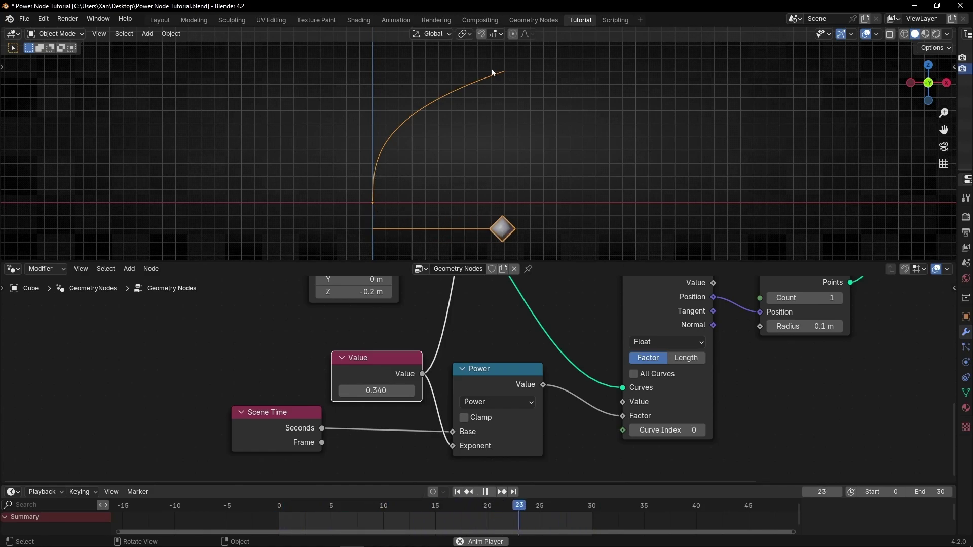
key("space")
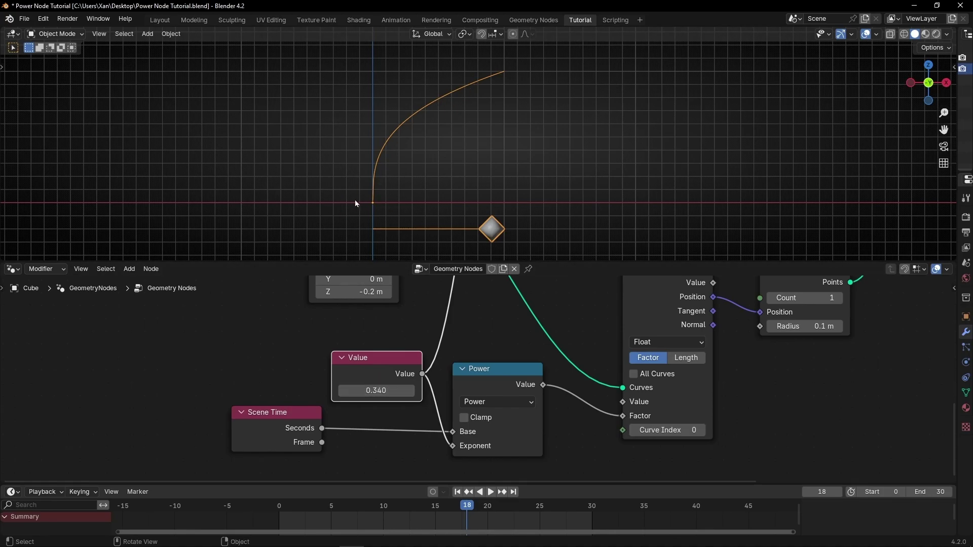
Lower the Value node to 0.090 and replay the animation from frame 0 to compare the point's speed
left_click_drag(376, 390, 345, 390)
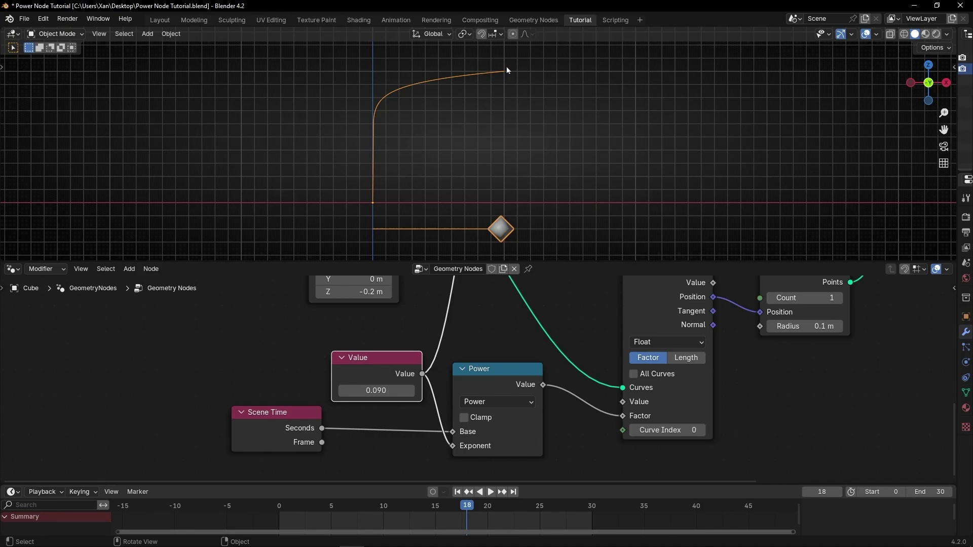
left_click(456, 492)
key("space")
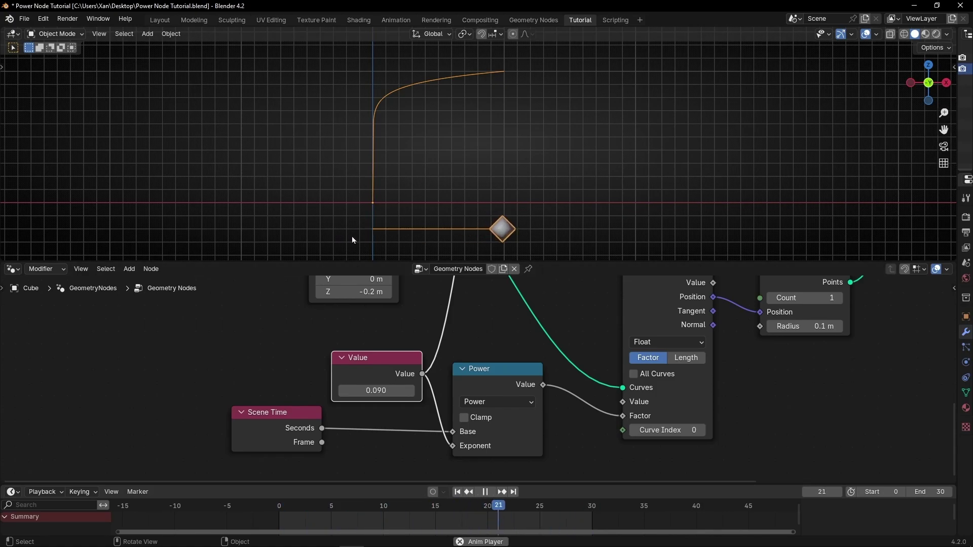
key("space")
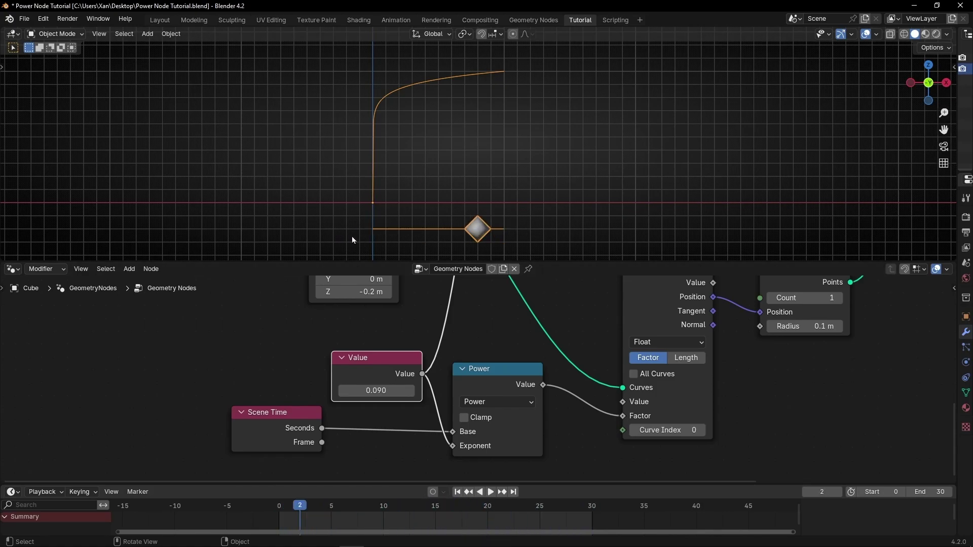
Reset the Value node to 1 and start playing the animation
left_click(372, 389)
type("1")
key("Return")
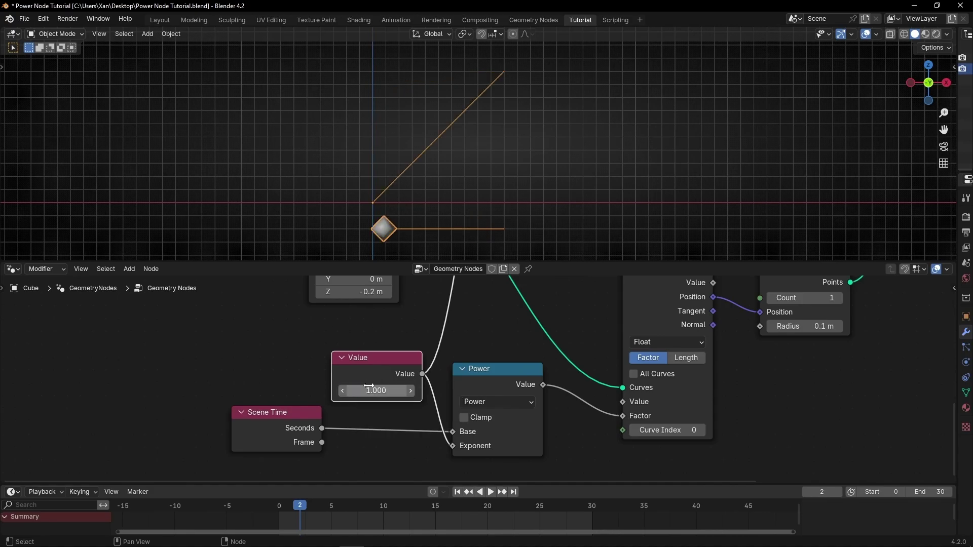
key("space")
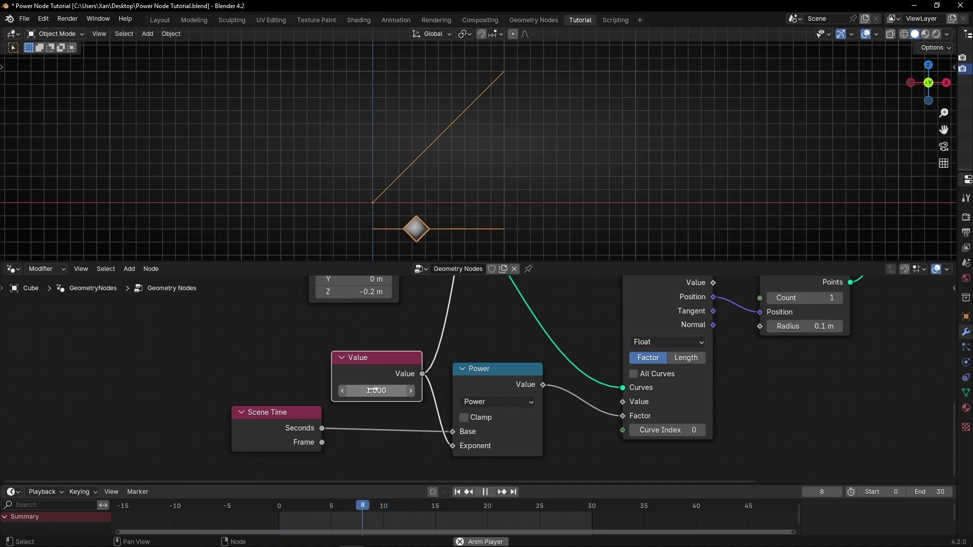
Raise the Value node in stages up to 13.210 during playback to compare how the point accelerates, and adjust it again
left_click_drag(369, 386, 629, 387, "shift")
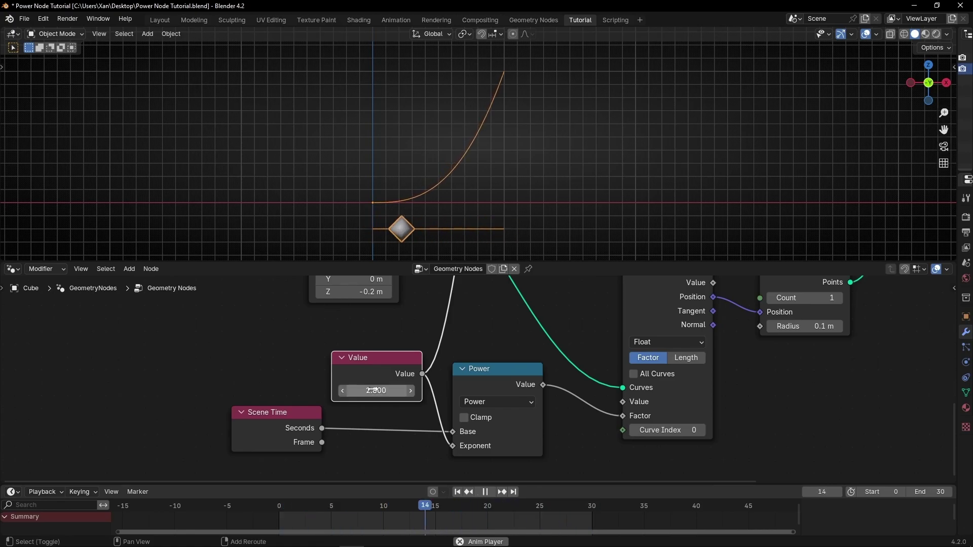
left_click_drag(373, 389, 603, 390, "shift")
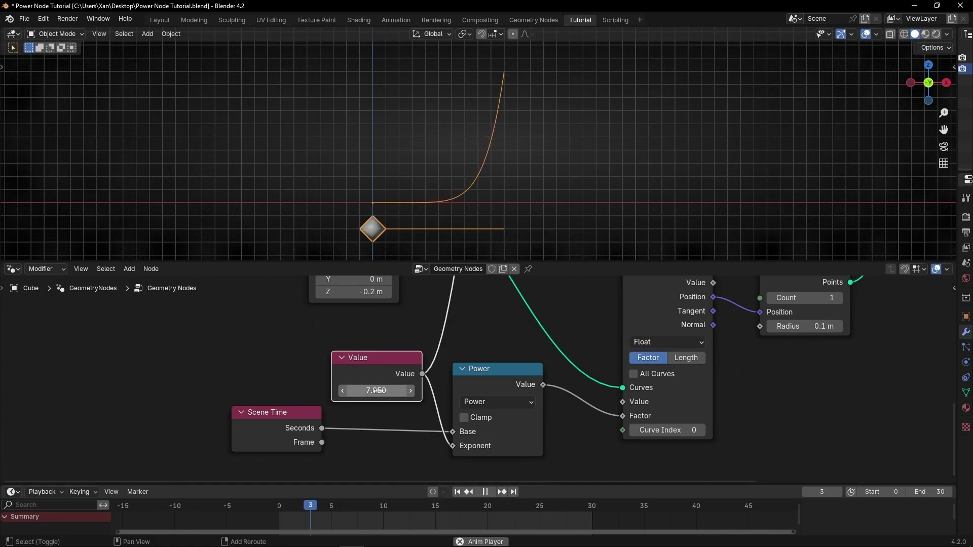
left_click_drag(375, 391, 461, 390)
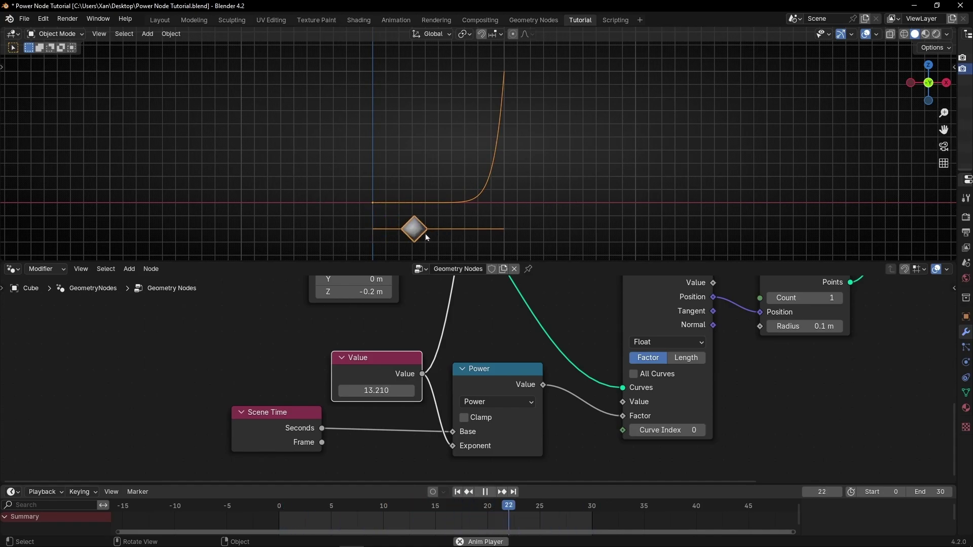
left_click_drag(363, 390, 421, 391)
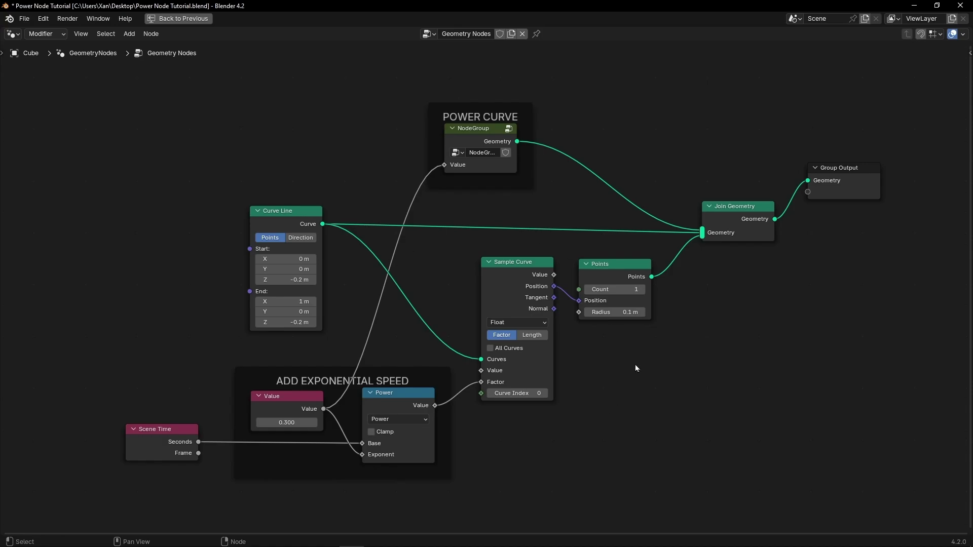
Restore the split layout from the maximized node editor, frame all nodes, and play the animation to review the finished setup
key("ctrl+space")
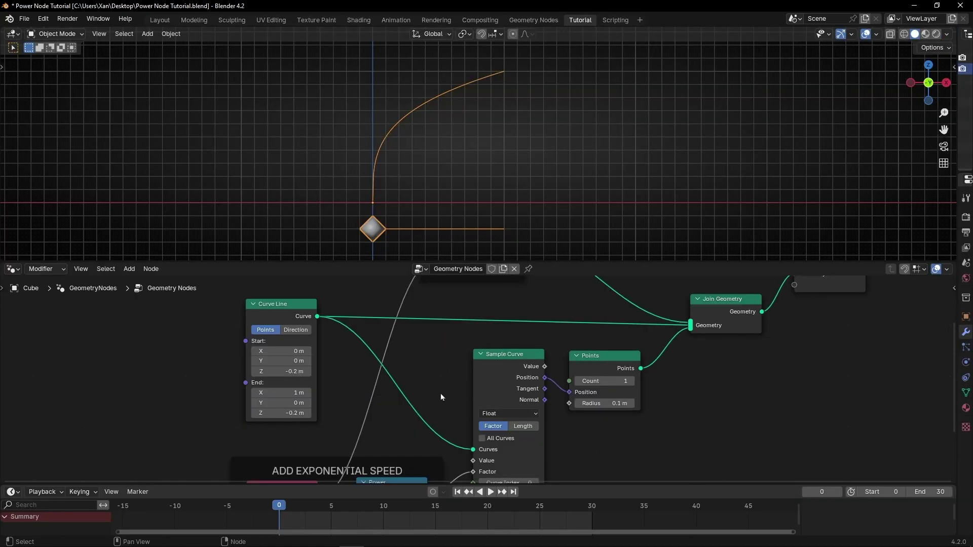
key("Home")
mouse_move(444, 405)
middle_mouse_down()
mouse_move(452, 370)
mouse_move(440, 391)
middle_mouse_up()
scroll(452, 370, "down", 3)
key("space")
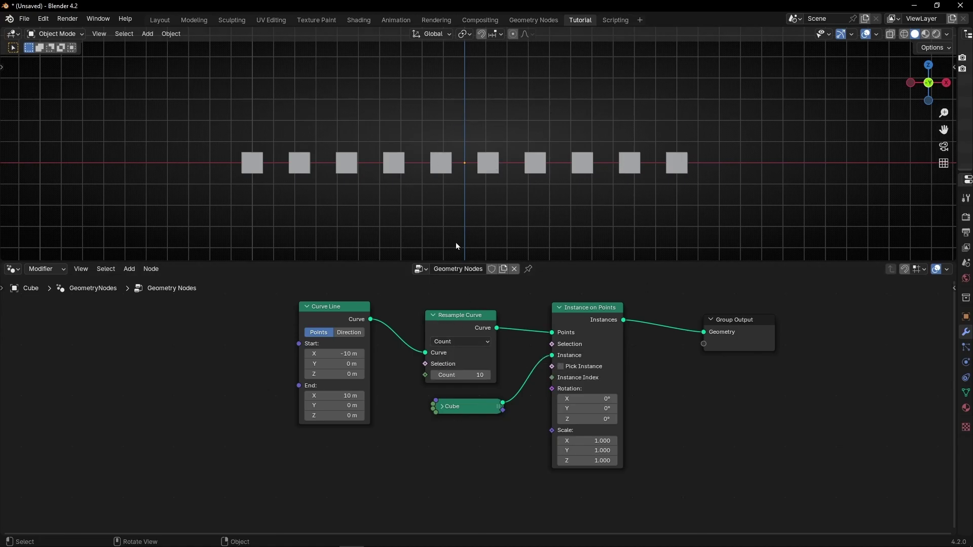
In the new file with the row of instanced cubes, expand the Cube node to check its settings and collapse it again
left_click(441, 406)
left_click(440, 406)
scroll(528, 464, "up", 3)
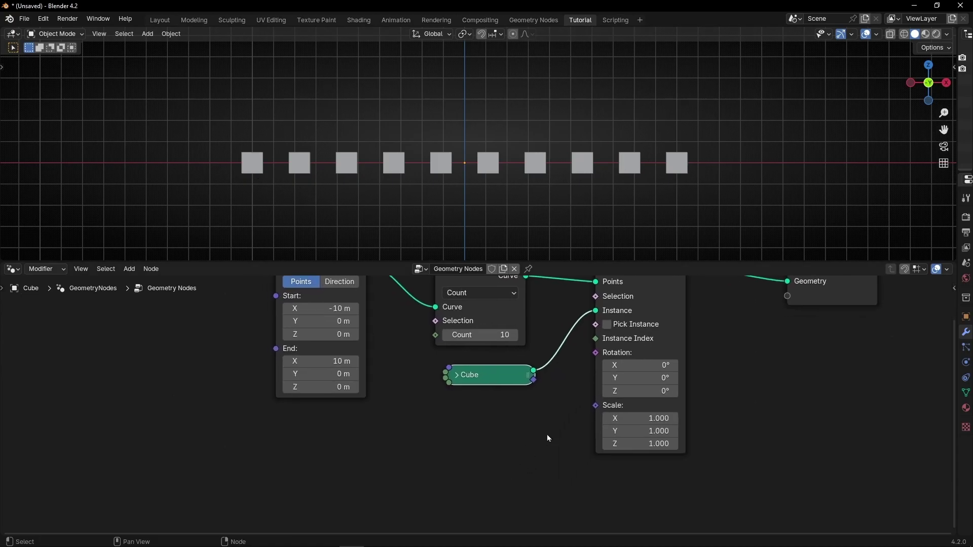
Add an Index node and connect it to the Scale input of the instancing node
left_click_drag(595, 405, 376, 453)
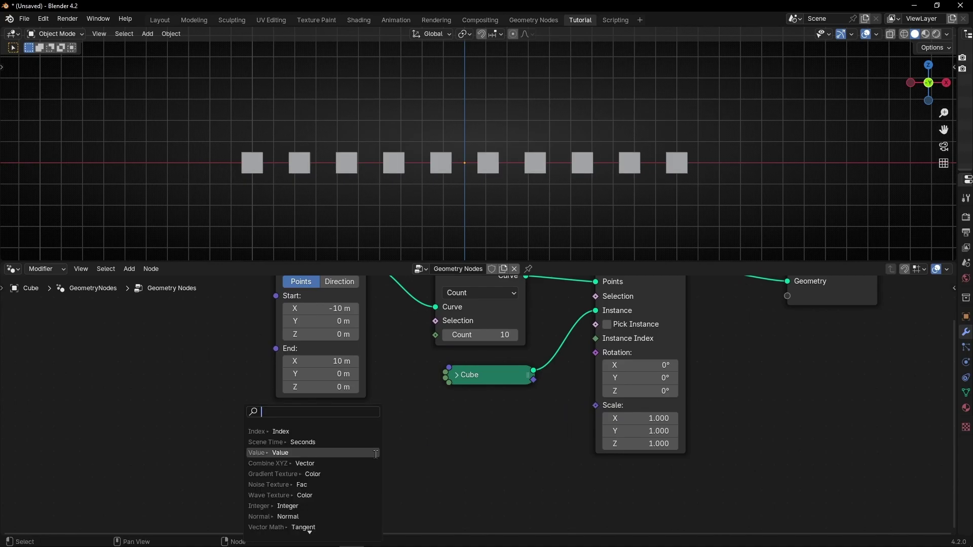
type("inde")
key("Return")
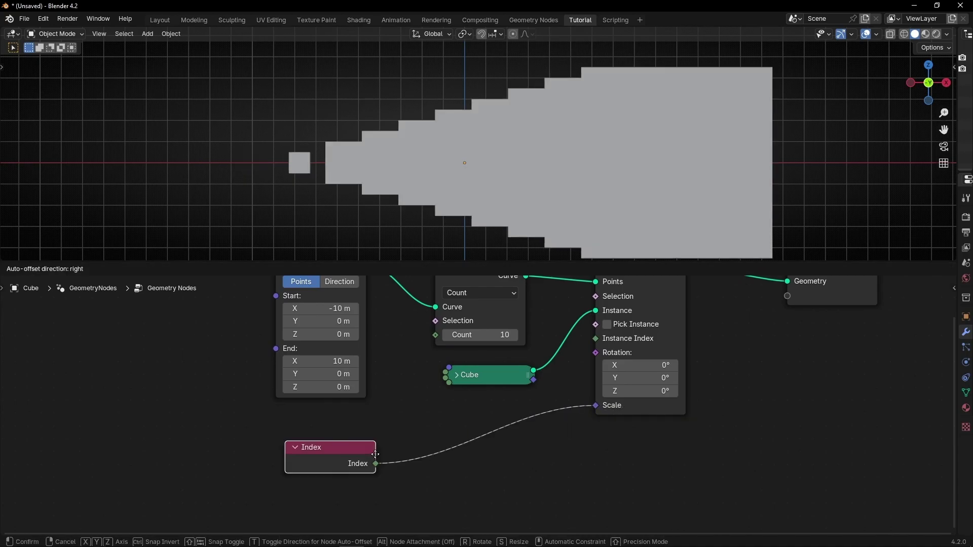
left_click(361, 462)
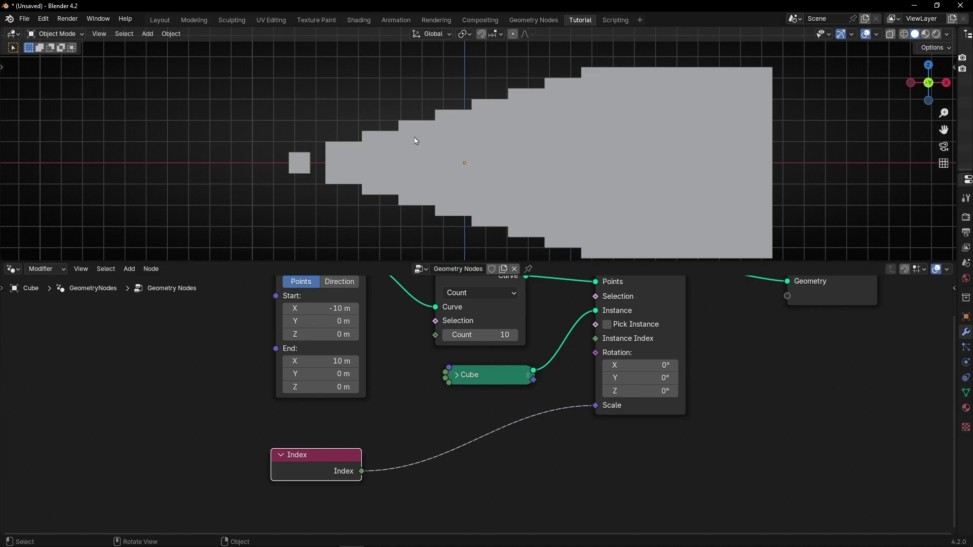
Disconnect Index from the Scale input and annotate the cubes, crossing out the first and writing 1 above the second
right_click_drag(379, 411, 430, 471, "ctrl")
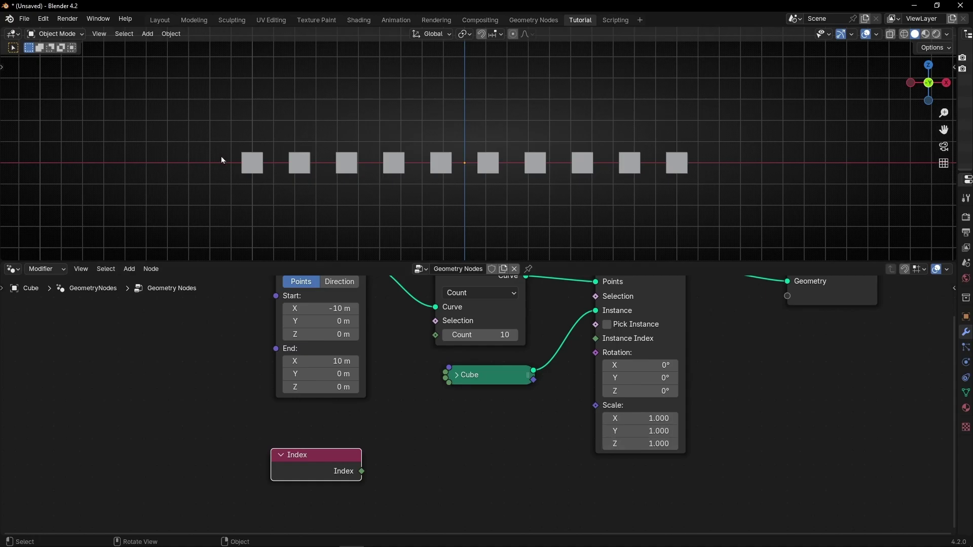
key("t")
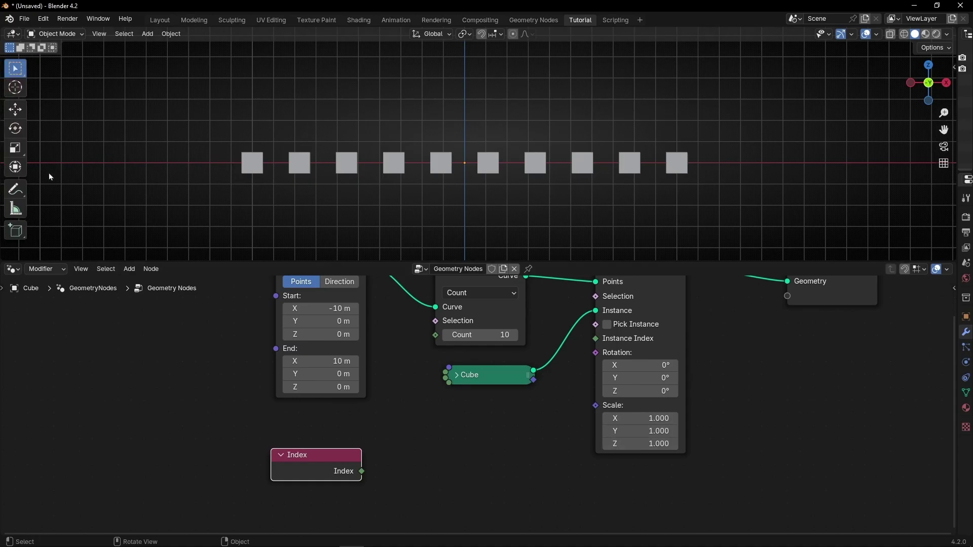
left_click(21, 194)
mouse_move(265, 146)
left_mouse_down()
mouse_move(229, 178)
mouse_move(230, 152)
mouse_move(272, 195)
left_mouse_up()
mouse_move(287, 132)
left_mouse_down()
mouse_move(304, 116)
mouse_move(303, 140)
left_mouse_up()
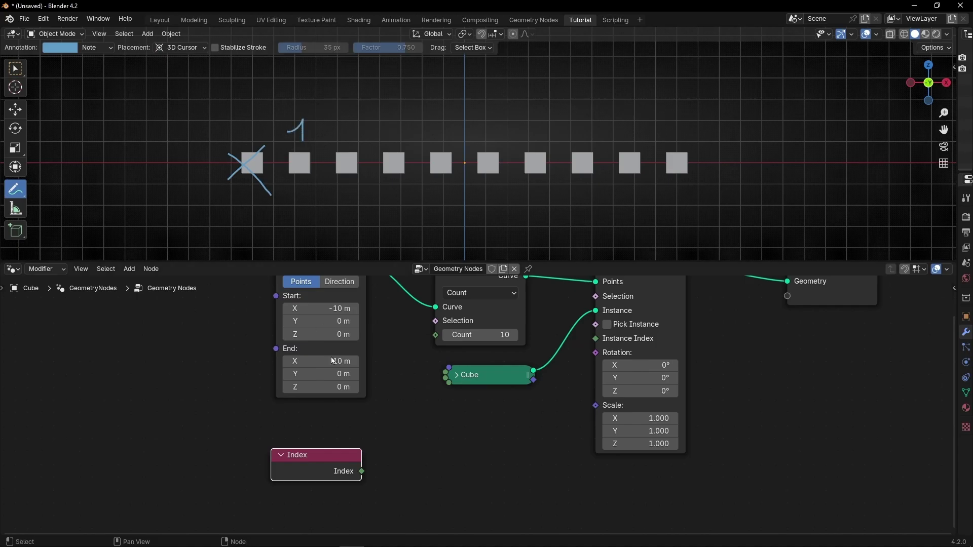
Reconnect Index to the Scale input, number the following cubes 2, 3 and 4, and erase all the annotations
left_click_drag(361, 471, 595, 406)
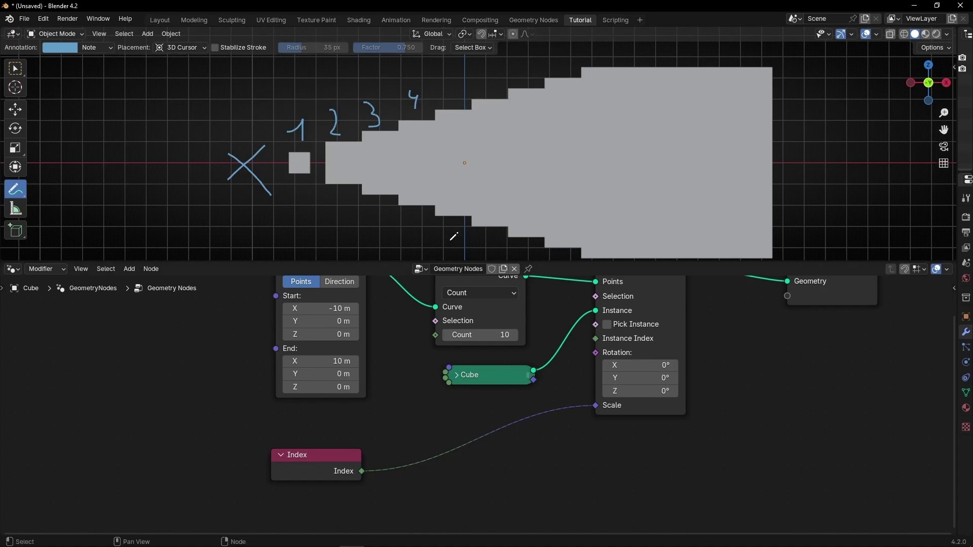
mouse_move(226, 207)
left_mouse_down("ctrl")
mouse_move(456, 108)
mouse_move(436, 106)
left_mouse_up("ctrl")
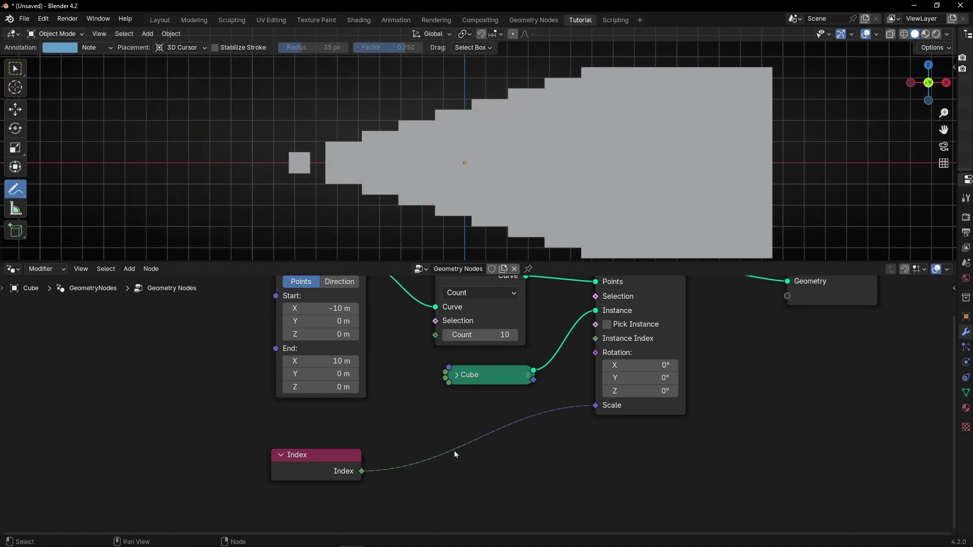
Insert a Math node on the link between Index and Scale and set its operation to Power
key("shift+a")
type("math")
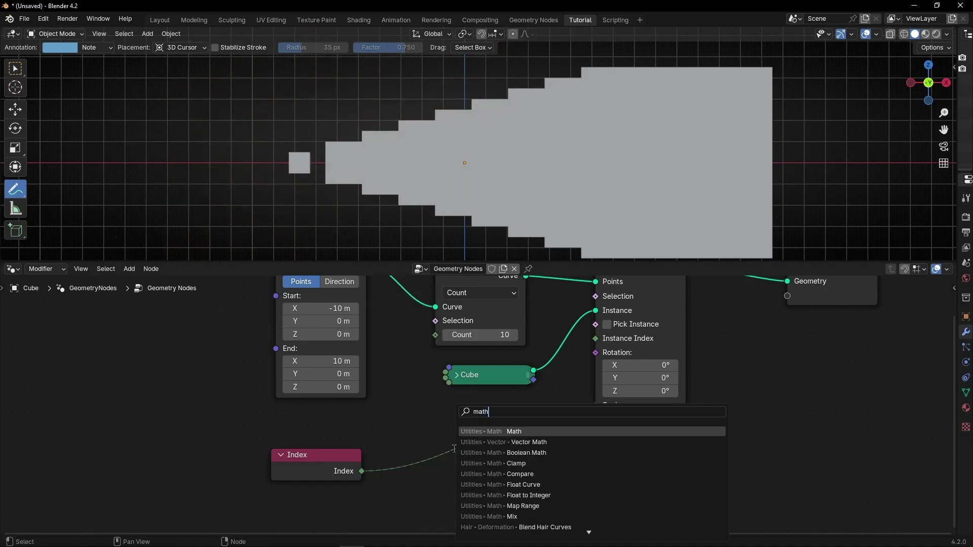
key("Return")
left_click(442, 418)
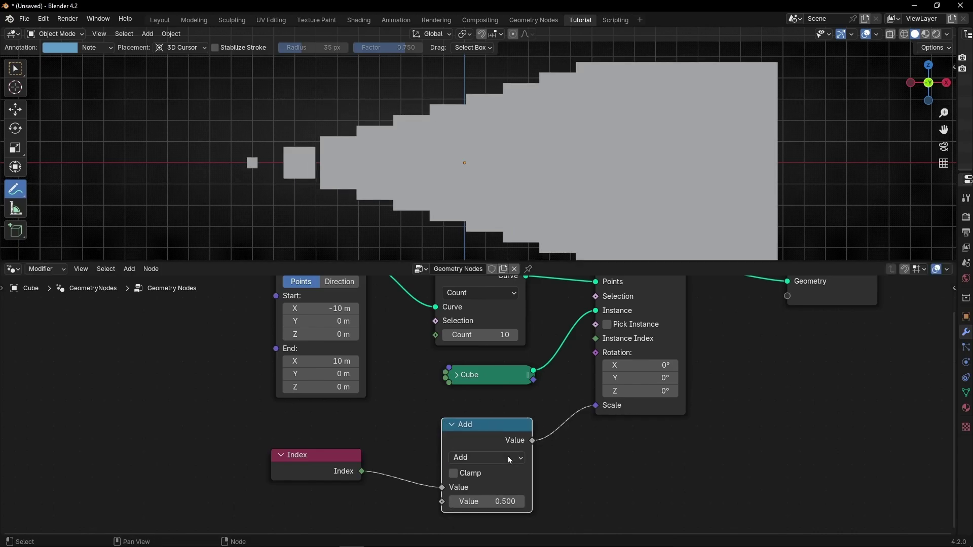
left_click(486, 457)
left_click(498, 370)
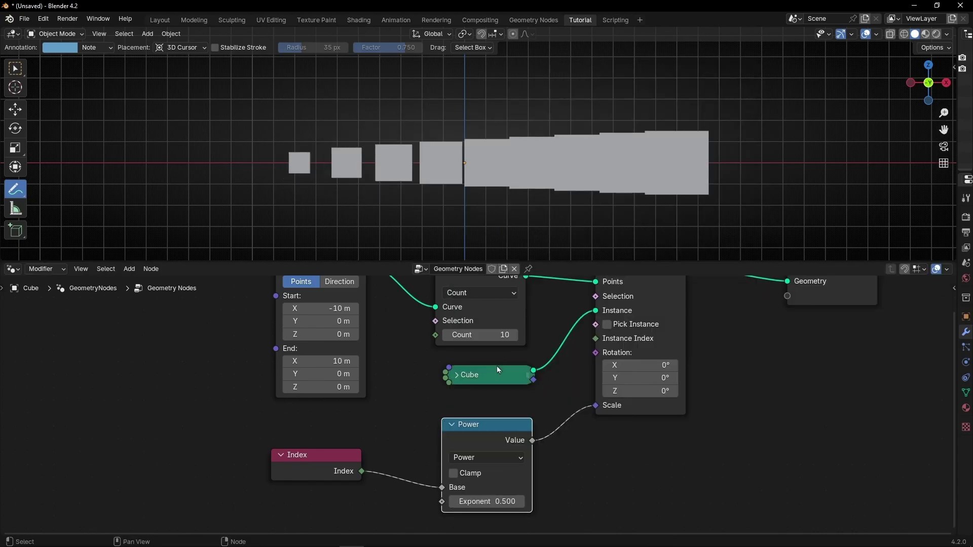
Set the Power node's exponent to 1 and lower it to 0.380 to compare how the cube sizes grow
left_click(496, 501)
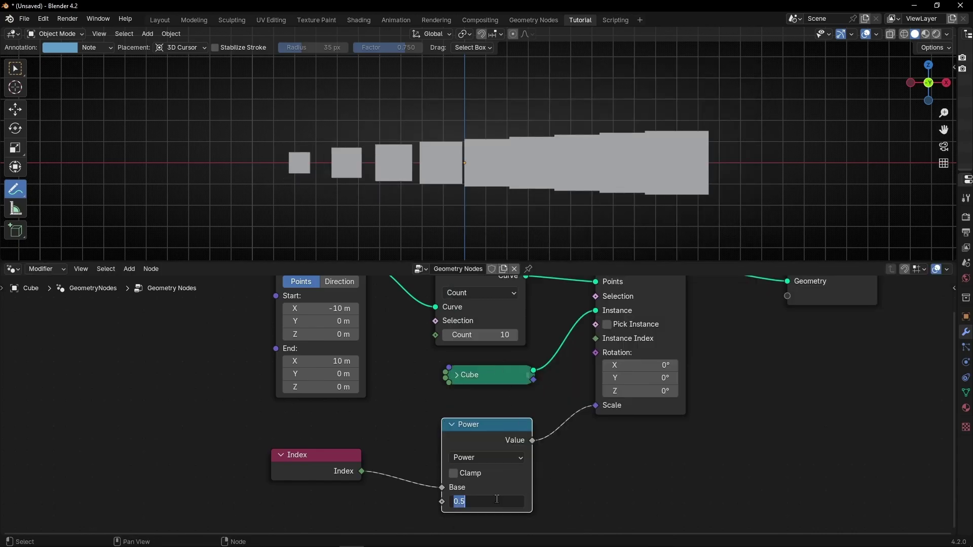
type("1")
key("Return")
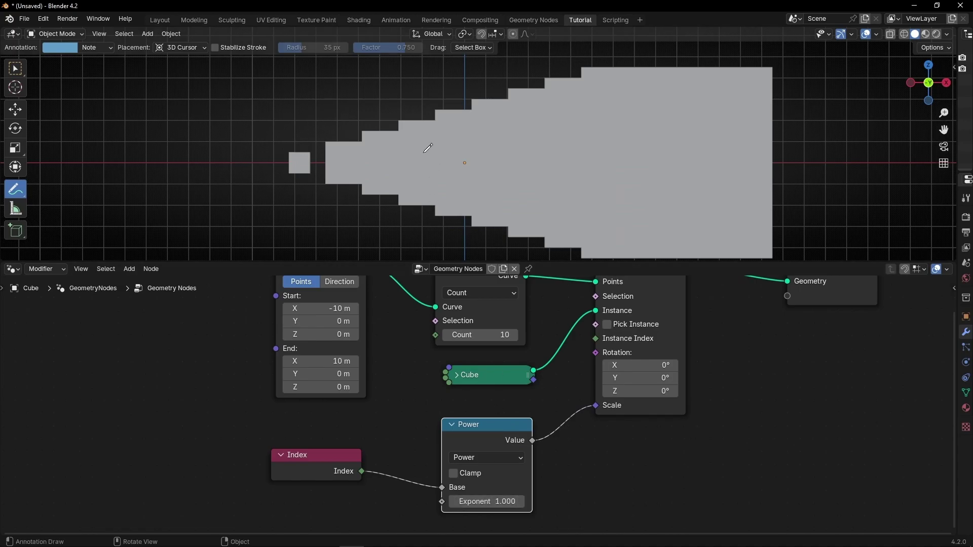
scroll(291, 148, "down", 2)
mouse_move(276, 159)
left_mouse_down()
mouse_move(519, 68)
mouse_move(291, 156)
left_mouse_up()
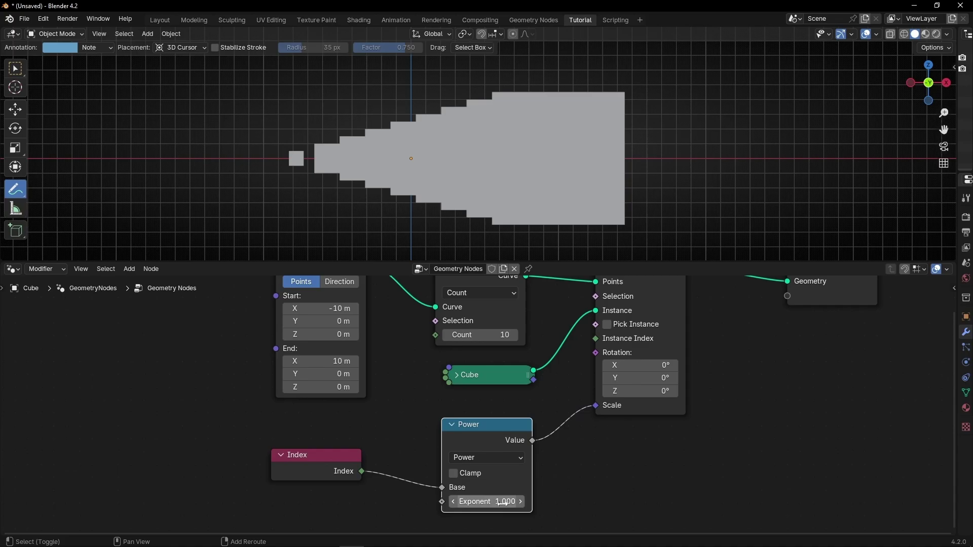
left_click_drag(500, 502, 398, 501)
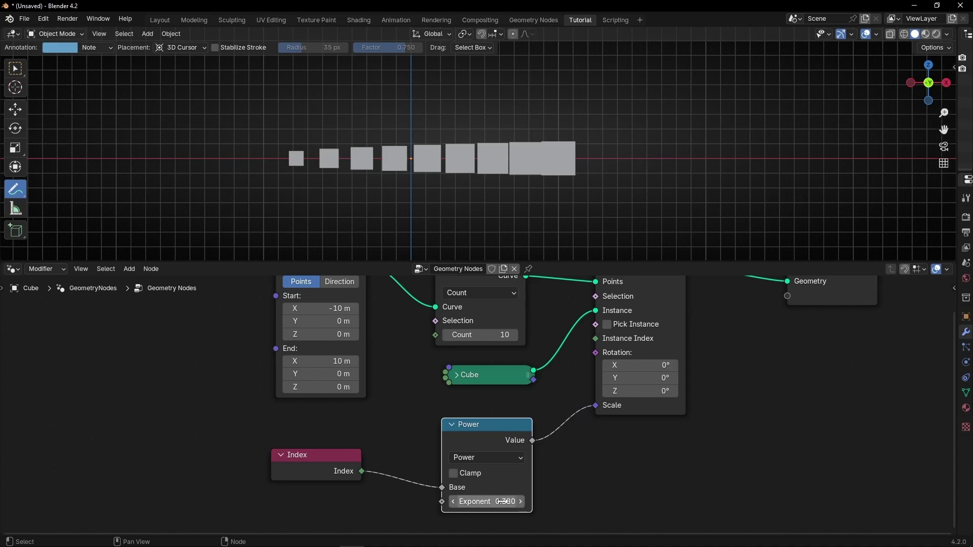
mouse_move(443, 83)
left_mouse_down()
mouse_move(499, 128)
mouse_move(406, 96)
left_mouse_up()
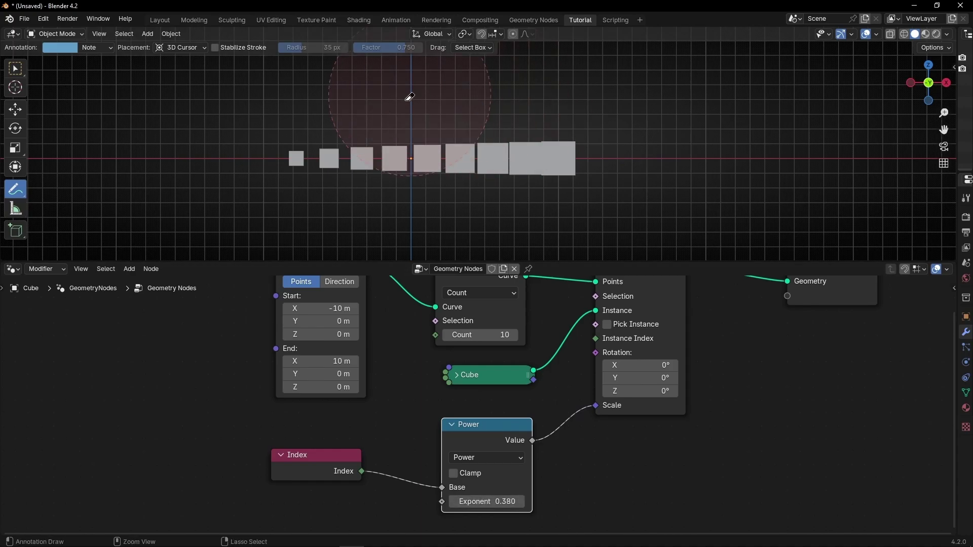
Set the curve line's start X to 0 m and its end X to 1 m
left_click_drag(350, 360, 267, 360)
left_click(338, 307)
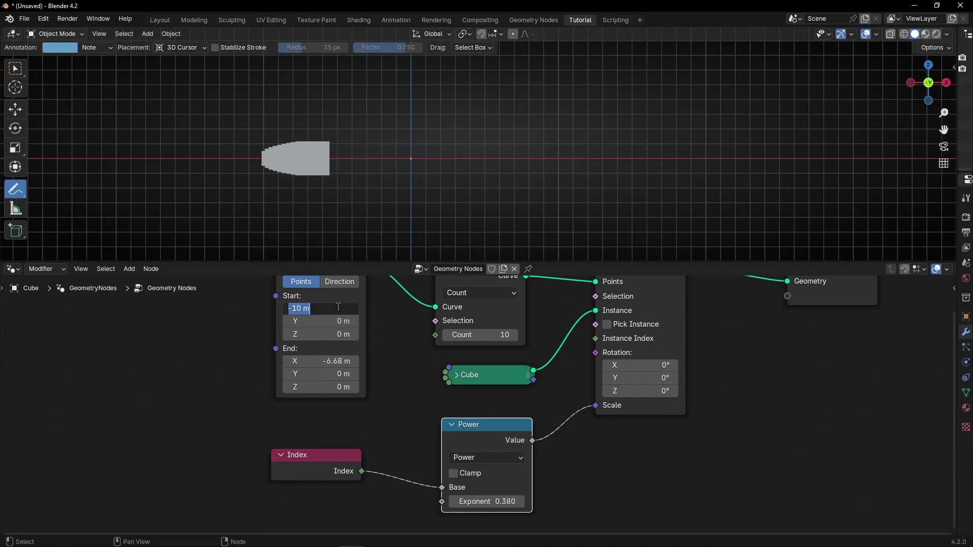
type("0")
key("Tab")
key("Tab")
key("Tab")
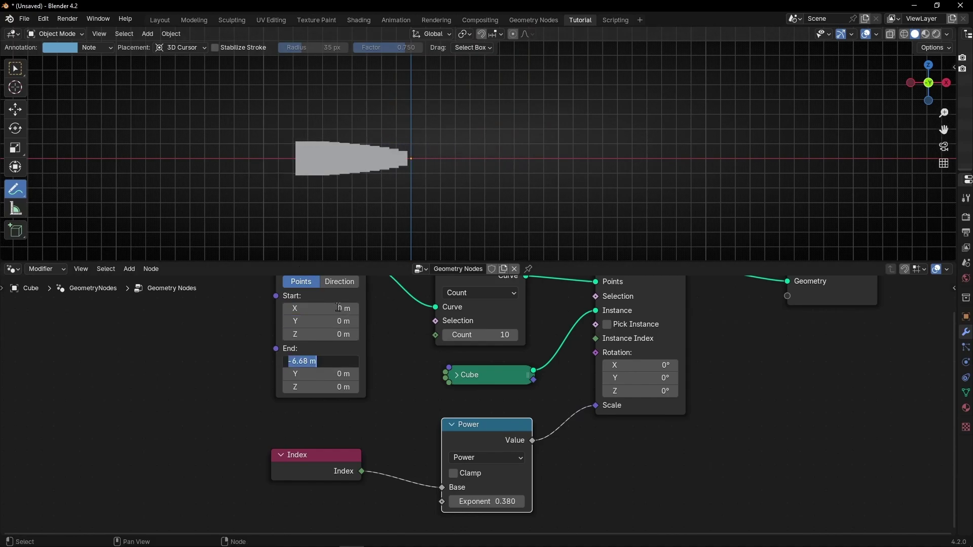
type("1")
key("Return")
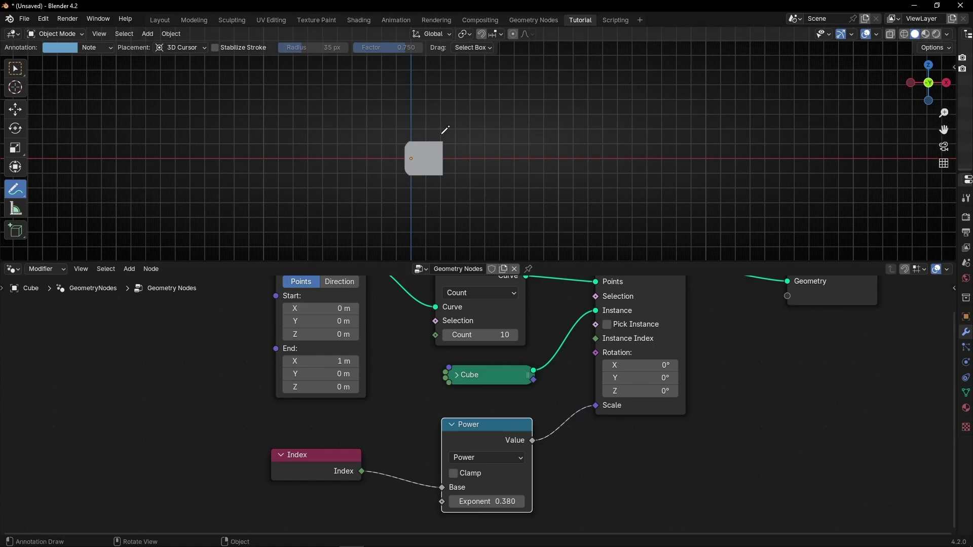
Sketch the flattening power curve above the cubes and along their stepped corner with annotations, and erase the strokes
scroll(418, 141, "up", 7)
scroll(412, 180, "up", 3)
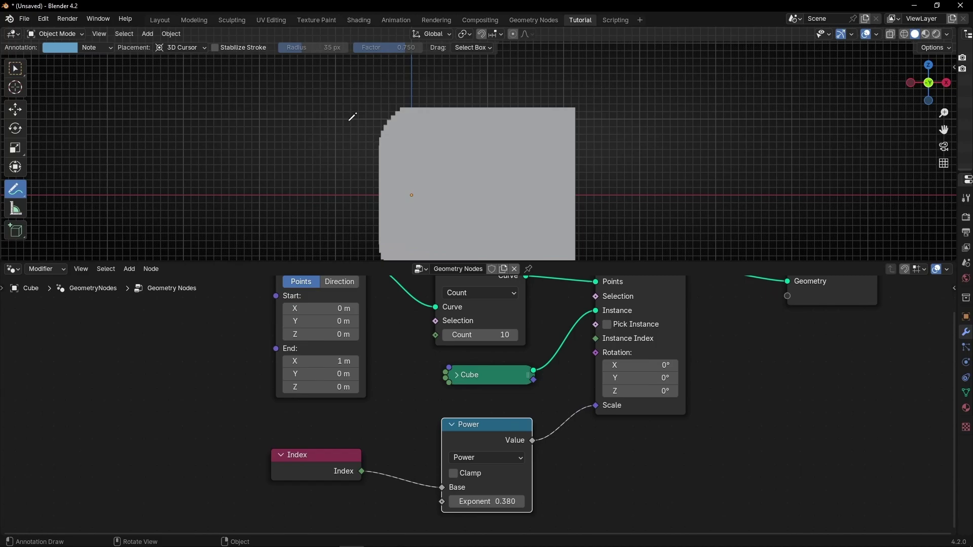
middle_click_drag(353, 117, 338, 184, "shift")
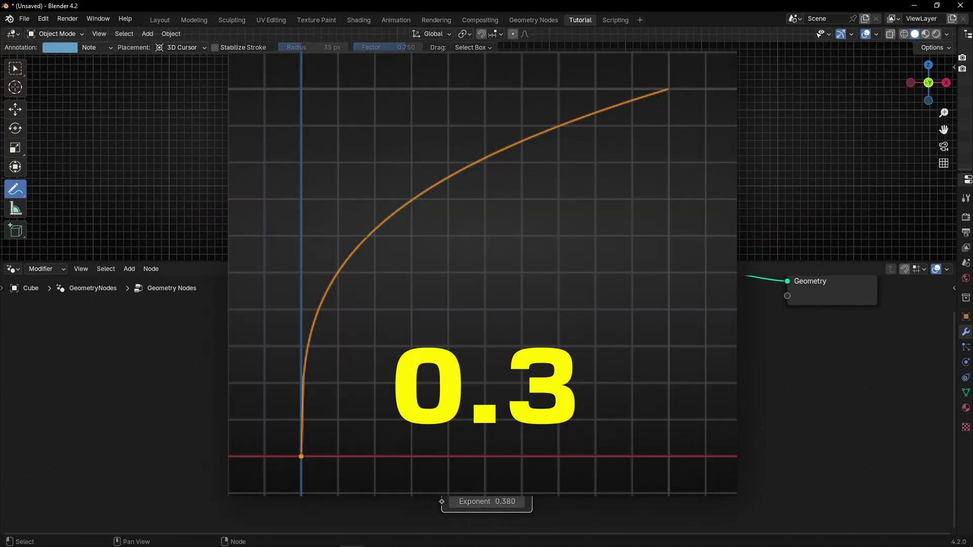
mouse_move(388, 147)
left_mouse_down()
mouse_move(387, 117)
mouse_move(461, 80)
left_mouse_up()
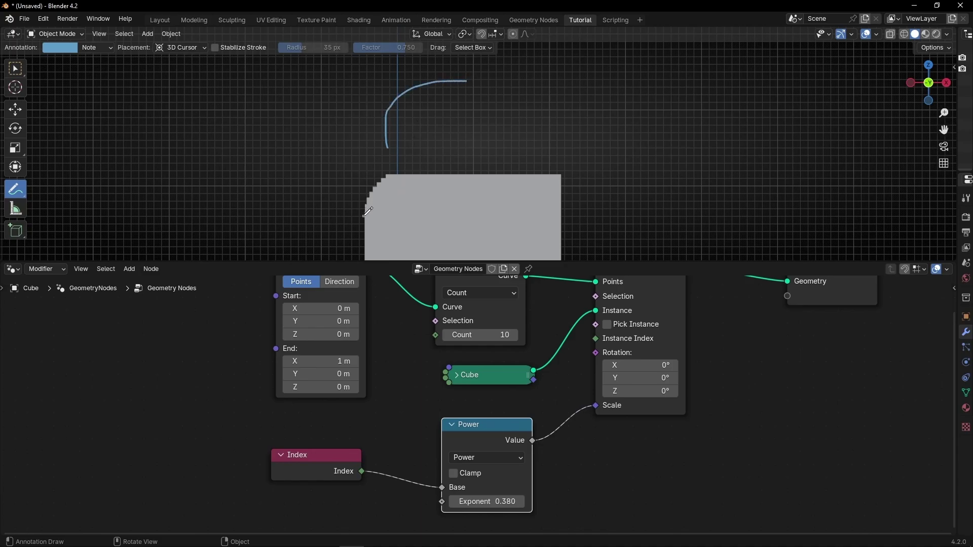
mouse_move(364, 215)
left_mouse_down()
mouse_move(365, 188)
mouse_move(404, 167)
left_mouse_up()
mouse_move(447, 243)
left_mouse_down("ctrl")
mouse_move(321, 167)
mouse_move(284, 212)
left_mouse_up("ctrl")
Raise the Power exponent to 0.880 and extend the curve line's end X to 21.1 m
left_click_drag(486, 502, 524, 501)
scroll(445, 201, "down", 5)
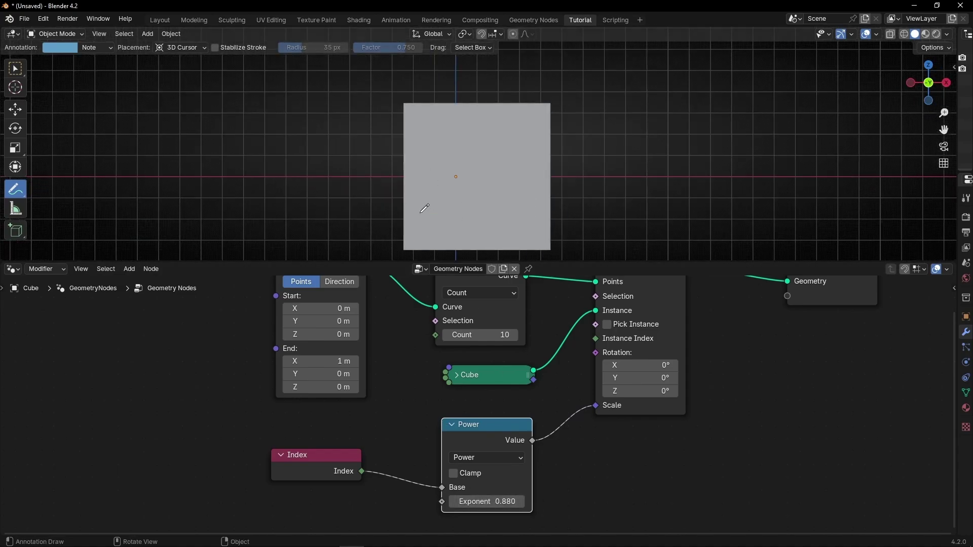
left_click_drag(324, 361, 421, 361)
middle_click_drag(539, 158, 301, 145, "shift")
middle_click_drag(476, 491, 468, 482)
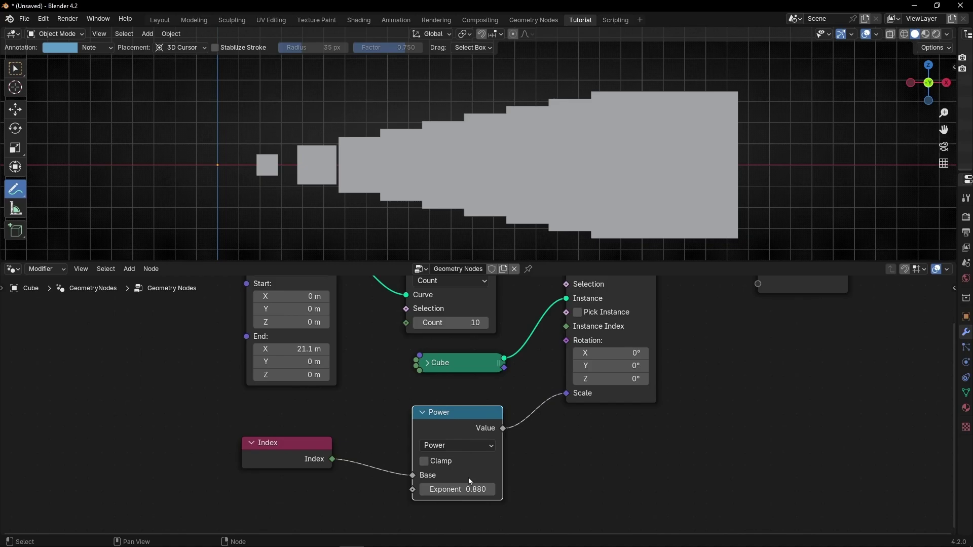
Increase the Power exponent to 1.410 and on to 1.600, and sketch an upward-bending annotation curve beside the first cubes
left_click_drag(469, 489, 480, 489, "shift")
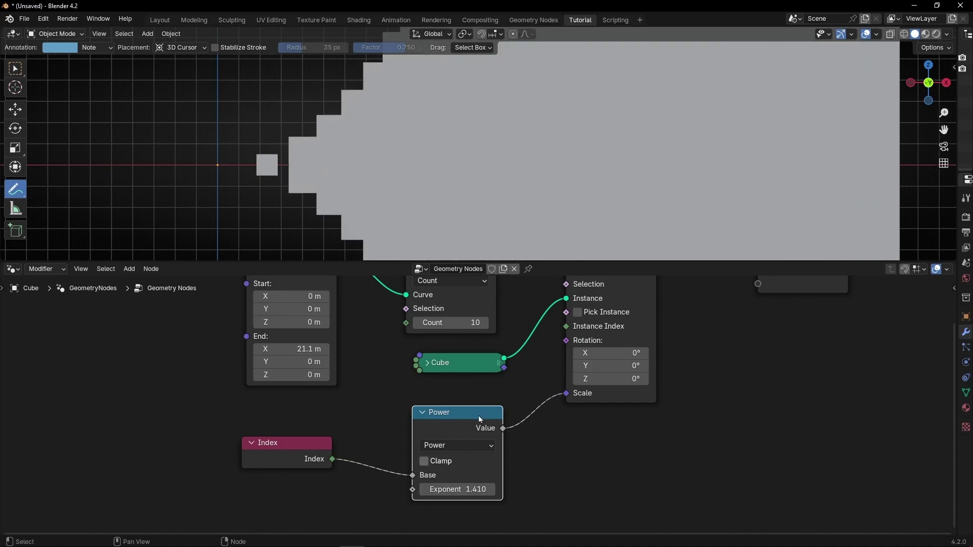
scroll(363, 163, "down", 5)
middle_click_drag(447, 159, 397, 177, "shift")
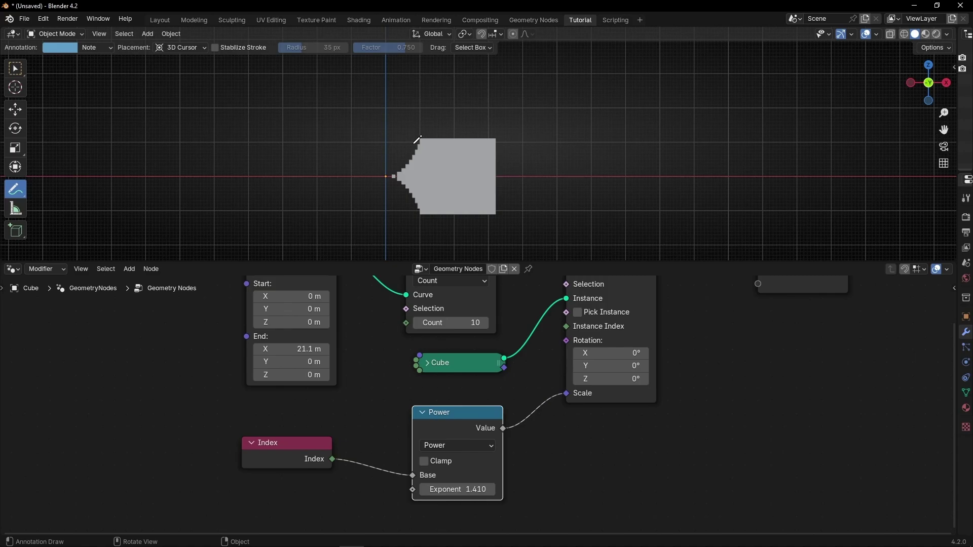
scroll(406, 145, "up", 4)
mouse_move(319, 169)
left_mouse_down()
mouse_move(371, 158)
mouse_move(389, 133)
mouse_move(391, 84)
left_mouse_up()
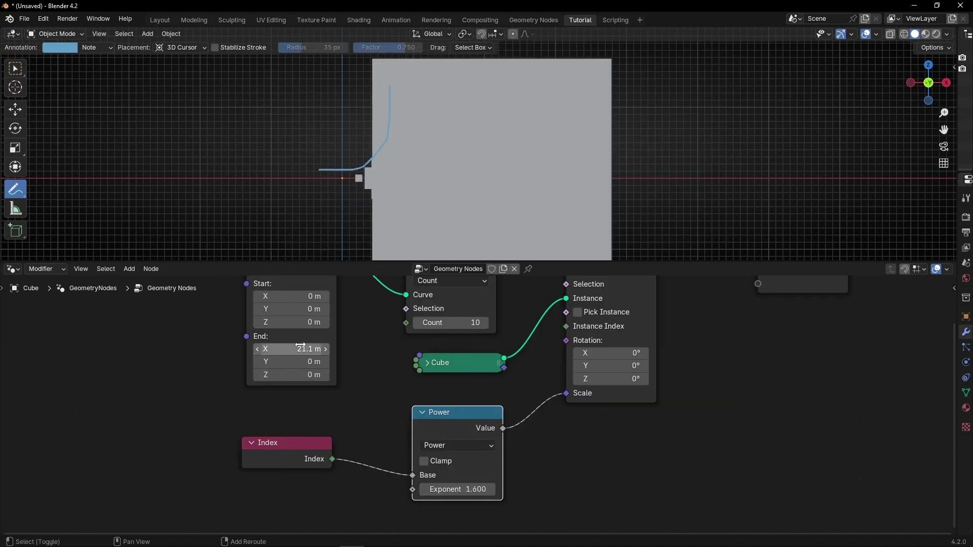
Stretch the curve line's end X to 285 m and raise the Power exponent to 2.430
left_click_drag(296, 349, 327, 349)
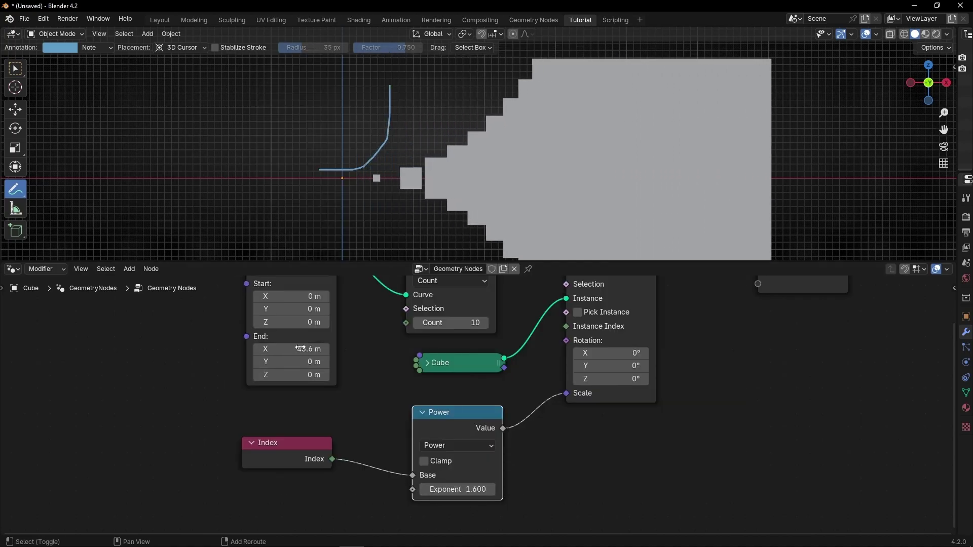
scroll(331, 183, "down", 3)
scroll(435, 172, "down", 6)
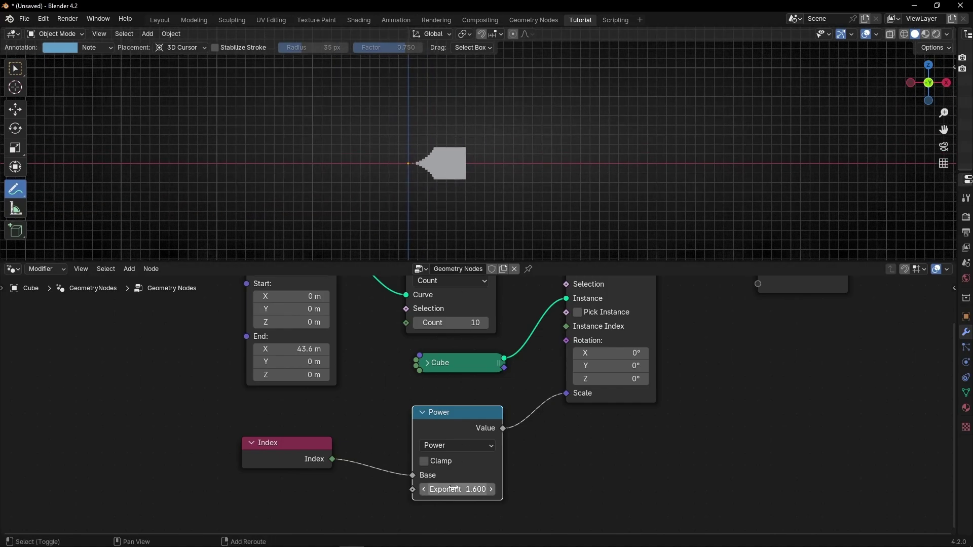
left_click_drag(461, 489, 502, 490)
left_click_drag(331, 346, 380, 349)
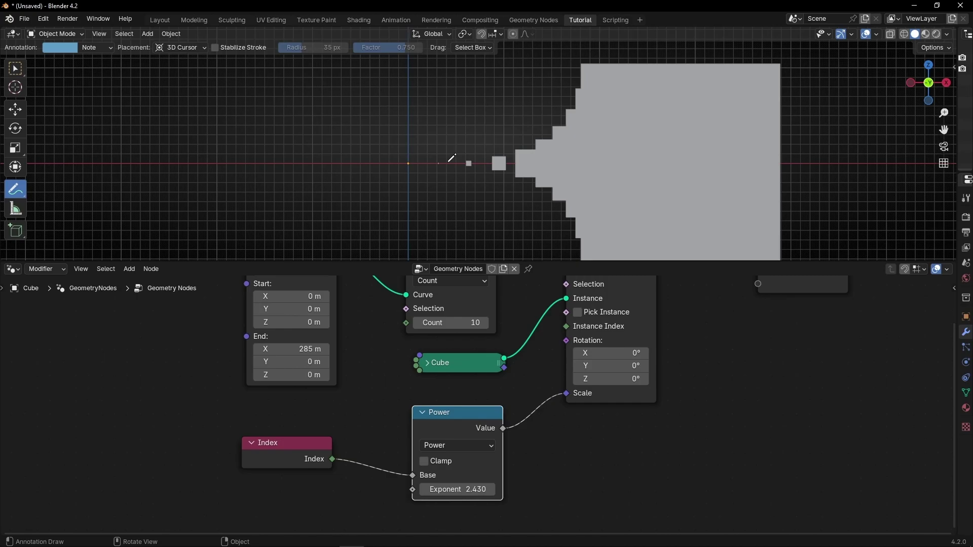
Circle the area before the first visible cube and outline the large cubes with annotations, and set the Power exponent to 2
mouse_move(448, 155)
left_mouse_down()
mouse_move(435, 177)
mouse_move(445, 152)
left_mouse_up()
mouse_move(577, 63)
left_mouse_down()
mouse_move(565, 241)
mouse_move(816, 237)
mouse_move(748, 65)
mouse_move(577, 65)
left_mouse_up()
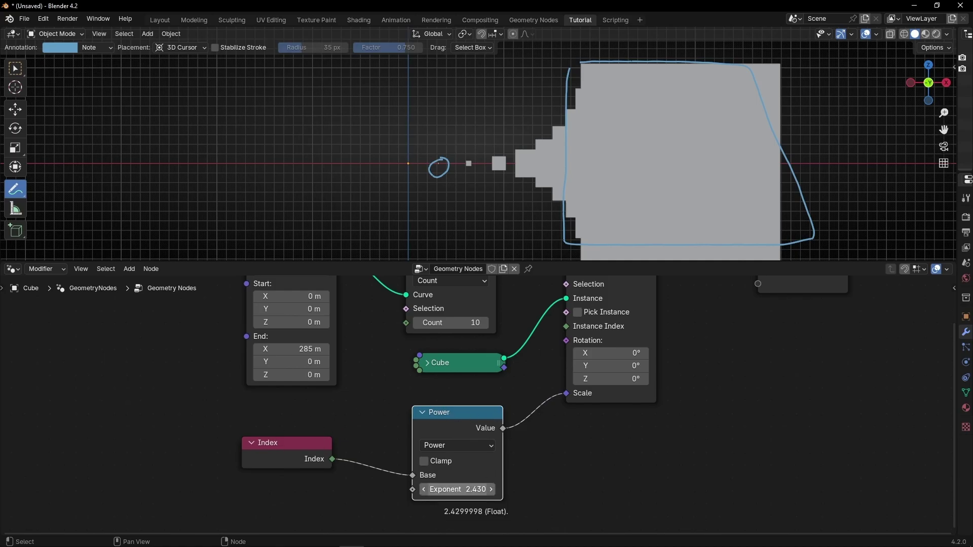
left_click(454, 490)
type("2")
key("Return")
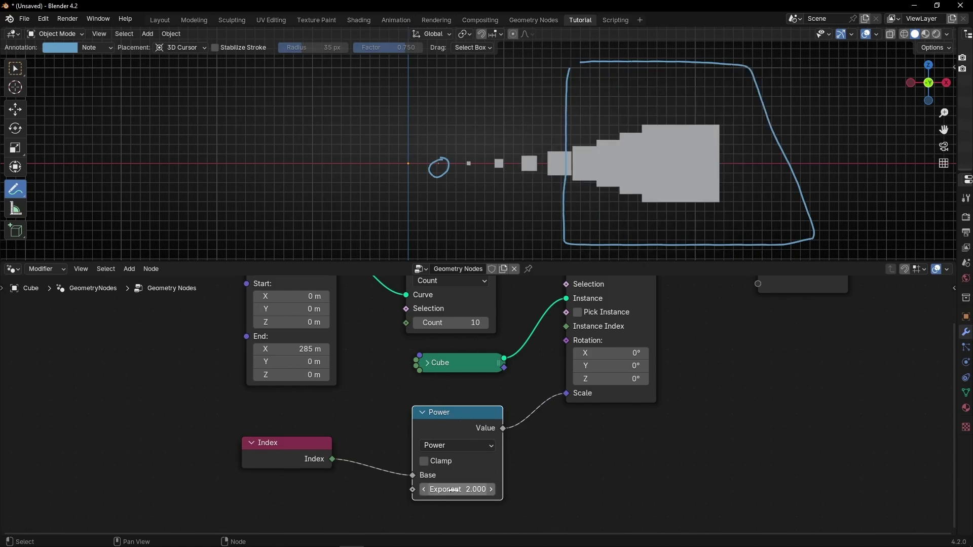
Set the Power exponent to 3 and reduce it to 2.040 to compare the cube sizes
left_click(472, 490)
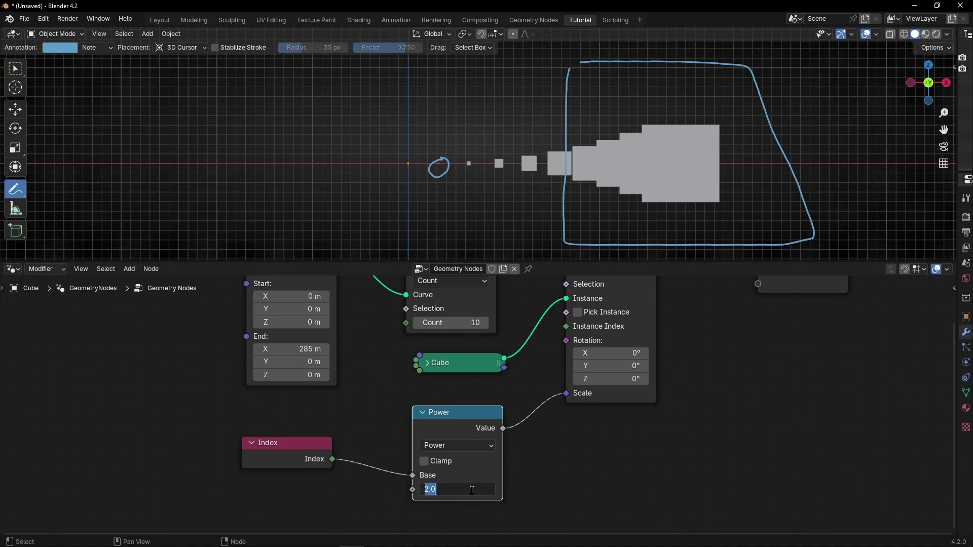
type("3")
key("Return")
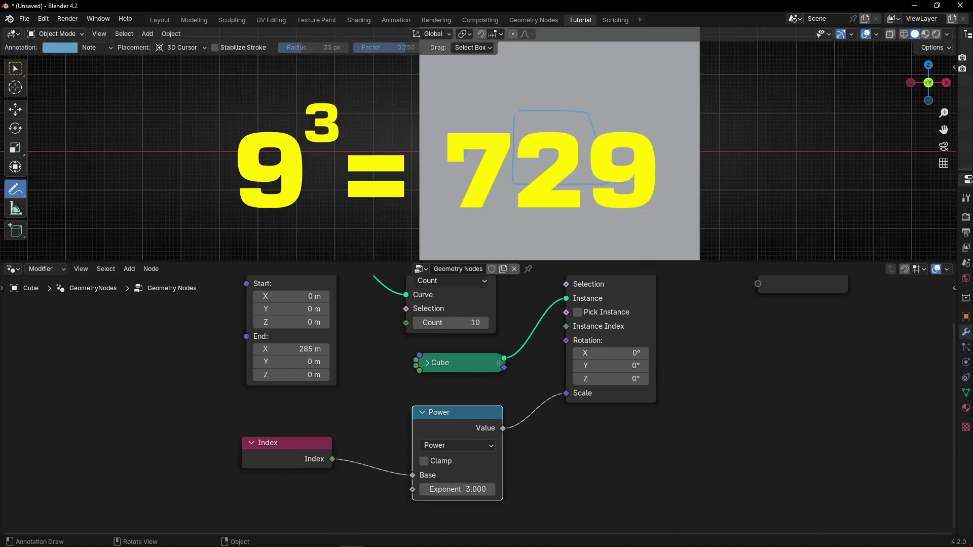
mouse_move(472, 489)
left_mouse_down()
mouse_move(456, 490)
mouse_move(465, 490)
left_mouse_up()
scroll(556, 165, "up", 7)
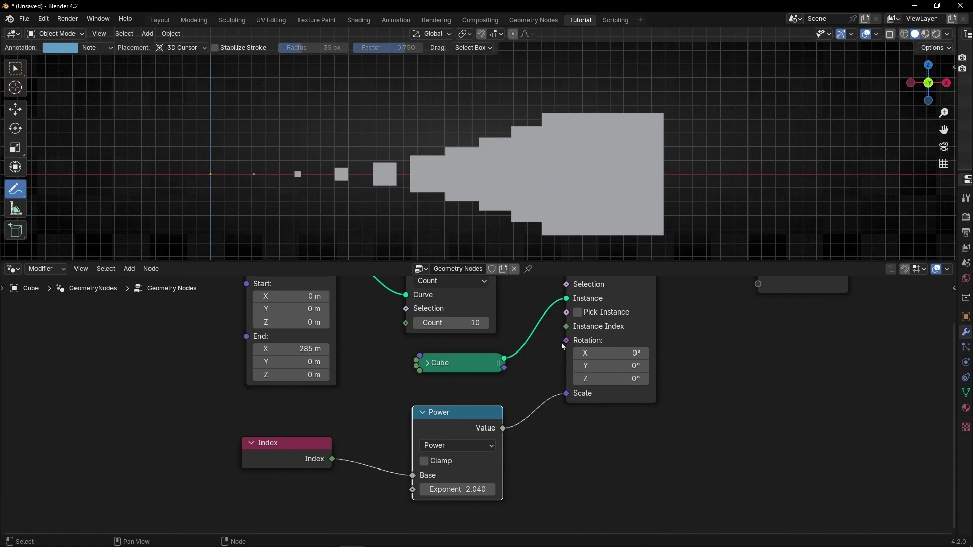
Add a Gradient Texture node to the plane's material and connect its Color output to the Material Output's Surface
middle_click_drag(561, 342, 560, 405)
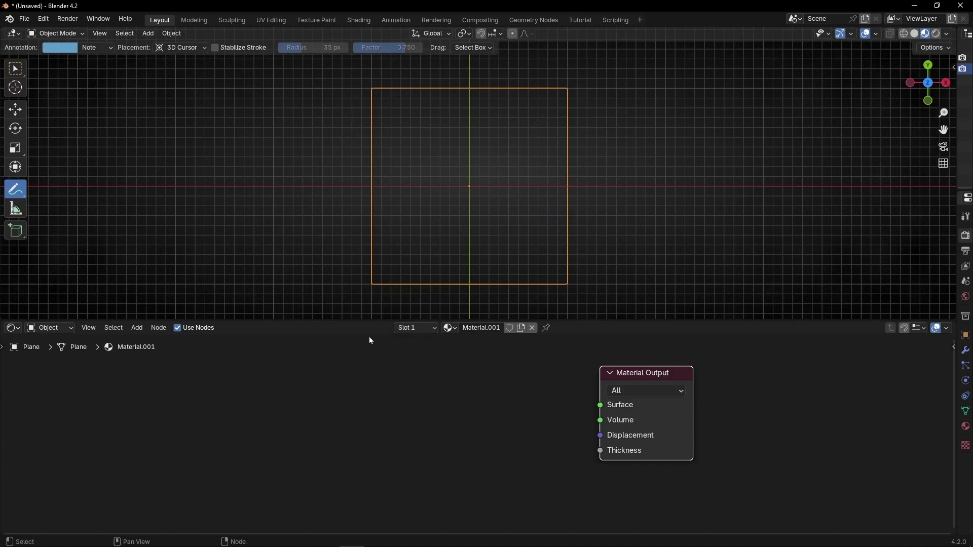
key("shift+a")
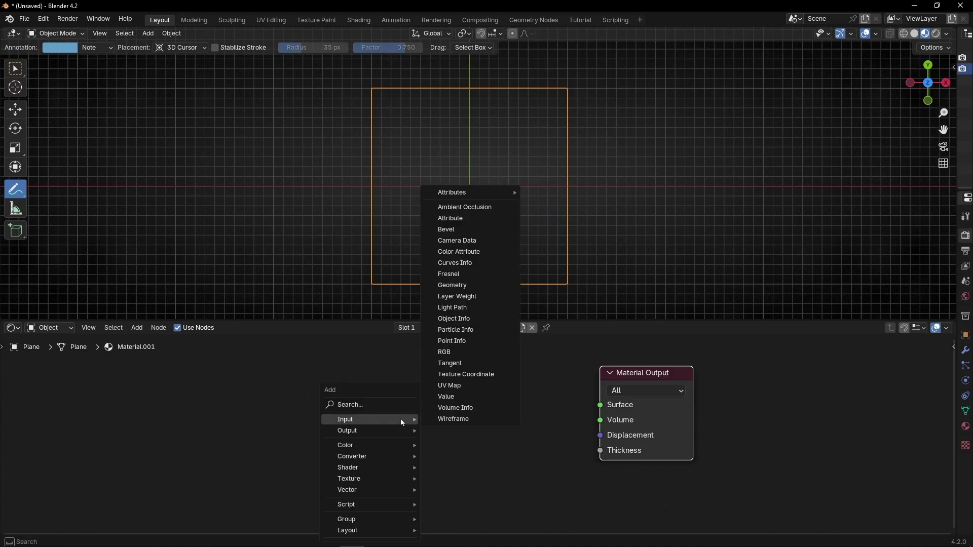
type("gradient")
key("Return")
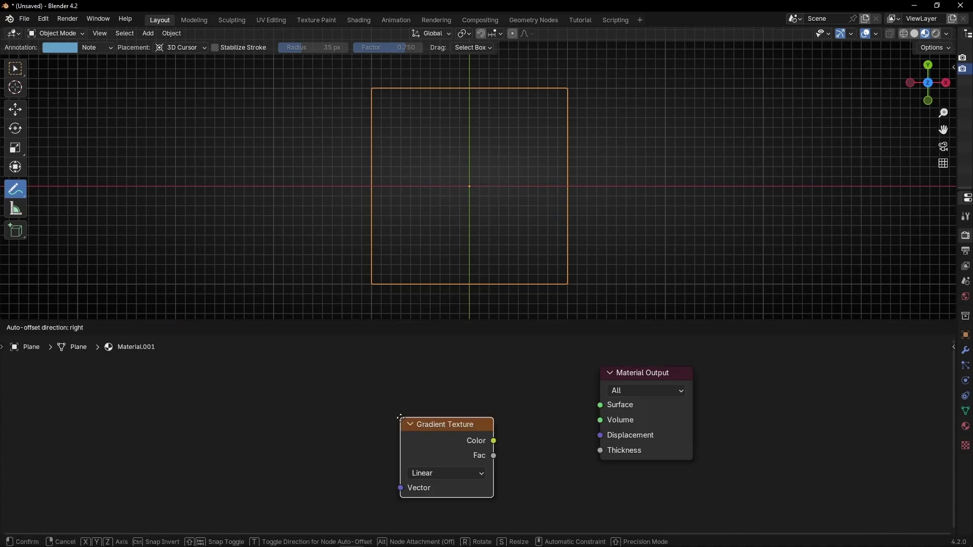
left_click(362, 383)
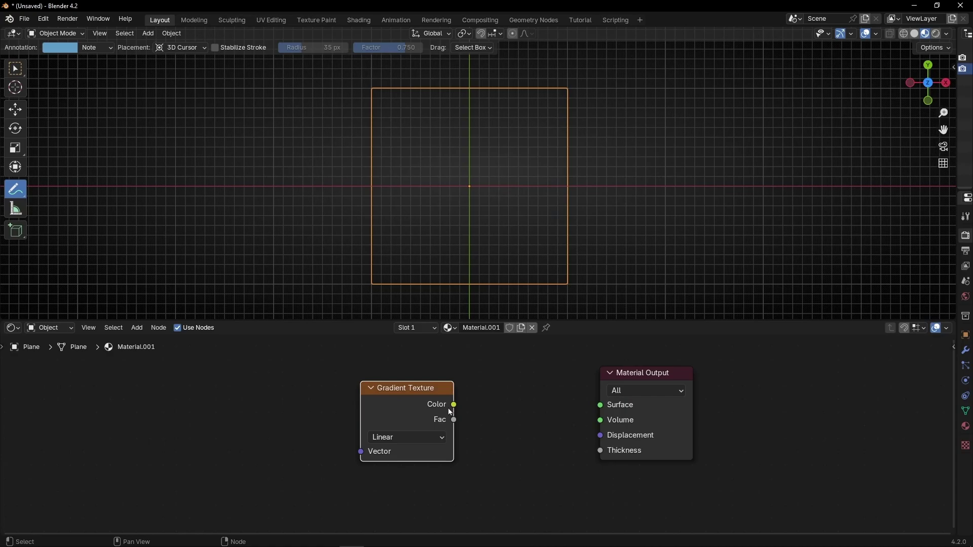
left_click_drag(453, 404, 600, 405)
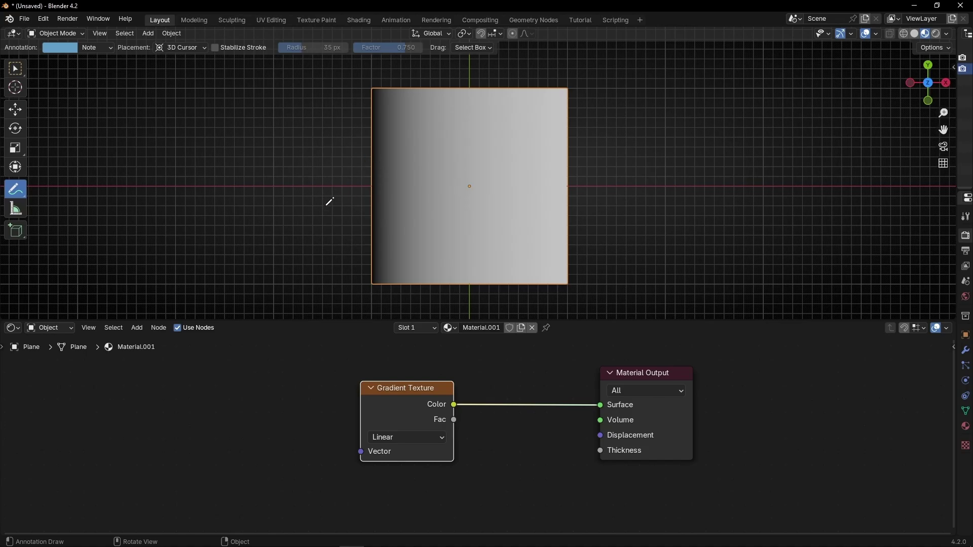
Annotate the plane's dark edge with 0 and its bright edge with 1, drawing and undoing an arrow across the gradient
mouse_move(351, 173)
left_mouse_down()
mouse_move(349, 204)
mouse_move(355, 177)
left_mouse_up()
mouse_move(574, 187)
left_mouse_down()
mouse_move(598, 172)
mouse_move(598, 192)
left_mouse_up()
mouse_move(396, 186)
left_mouse_down()
mouse_move(542, 186)
mouse_move(527, 201)
left_mouse_up()
key("ctrl+z")
key("ctrl+z")
Make room beside the Gradient Texture and insert a Math node set to Power between it and the Material Output
left_click_drag(417, 413, 328, 412)
key("shift+a")
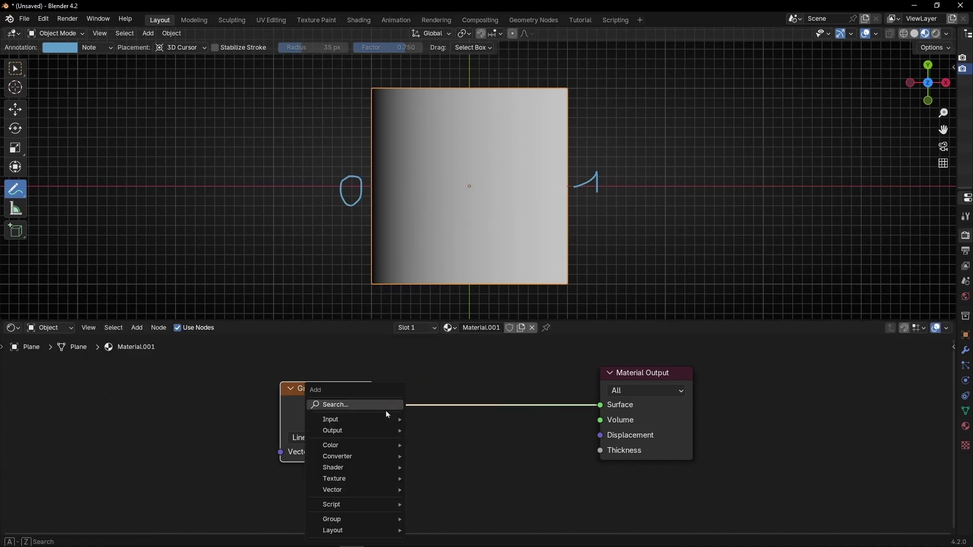
type("add")
key("Return")
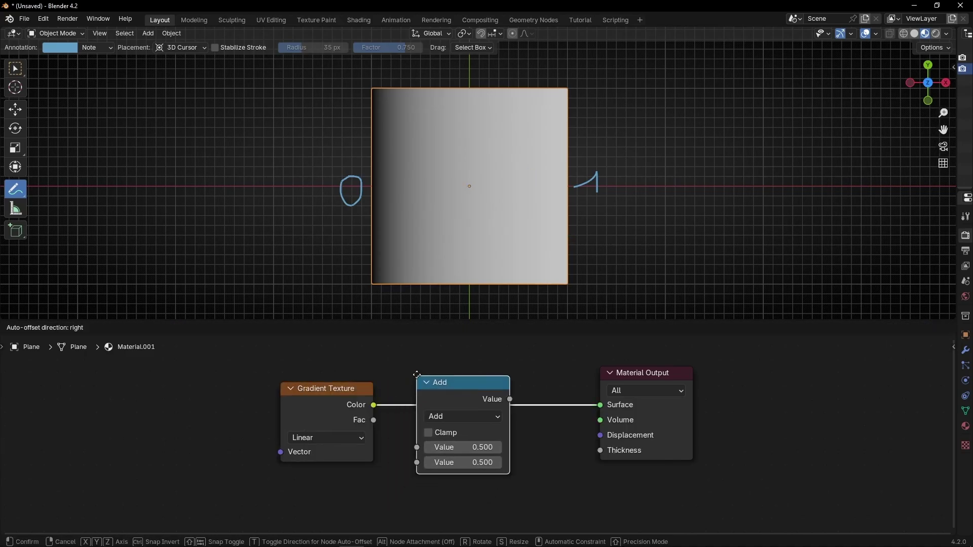
left_click(422, 368)
left_click(468, 408)
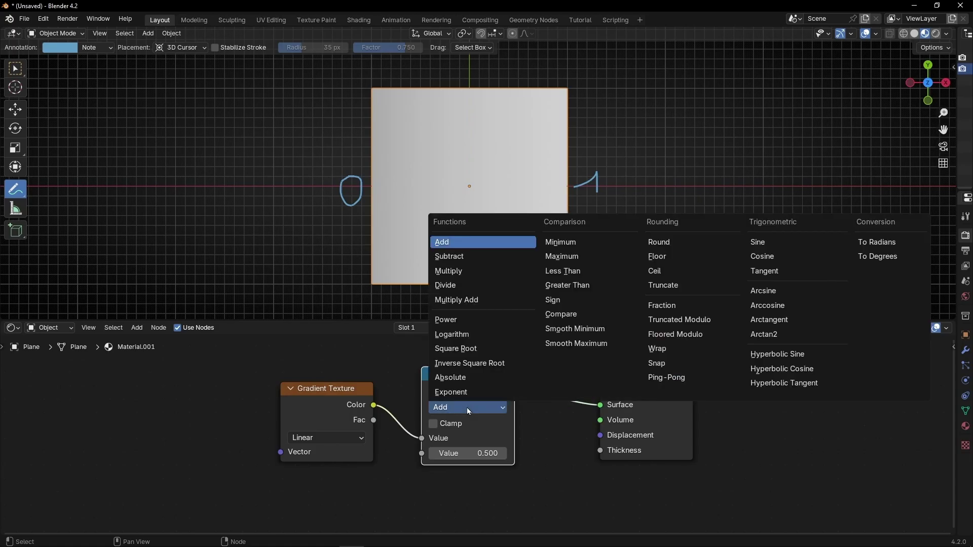
left_click(469, 320)
Set the Power exponent to 1 and mute and unmute the node to compare the gradient
left_click(486, 449)
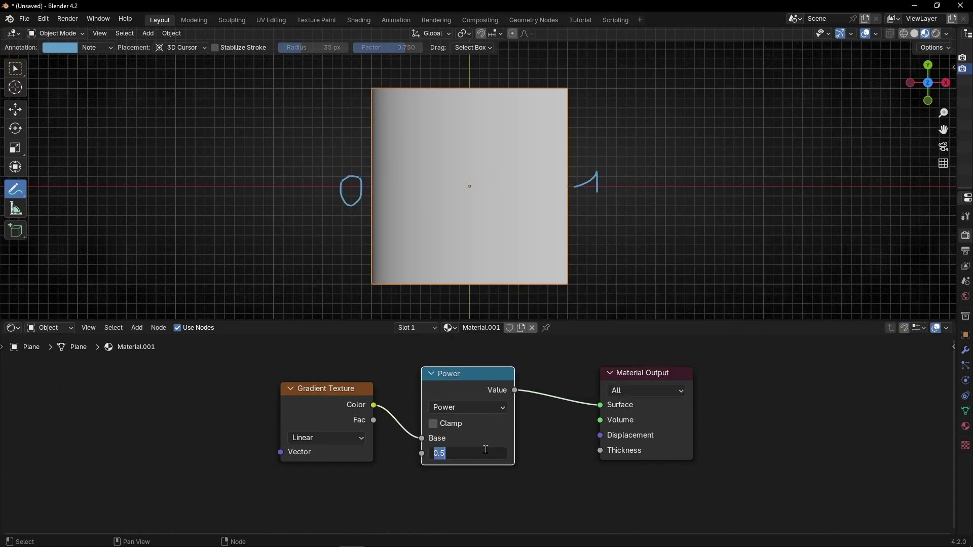
type("1")
key("Return")
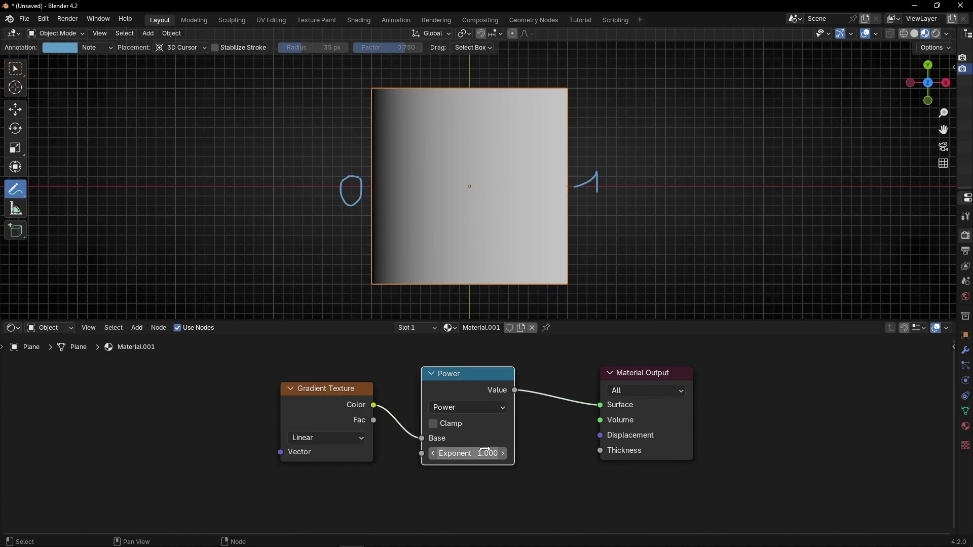
key("m")
key("m")
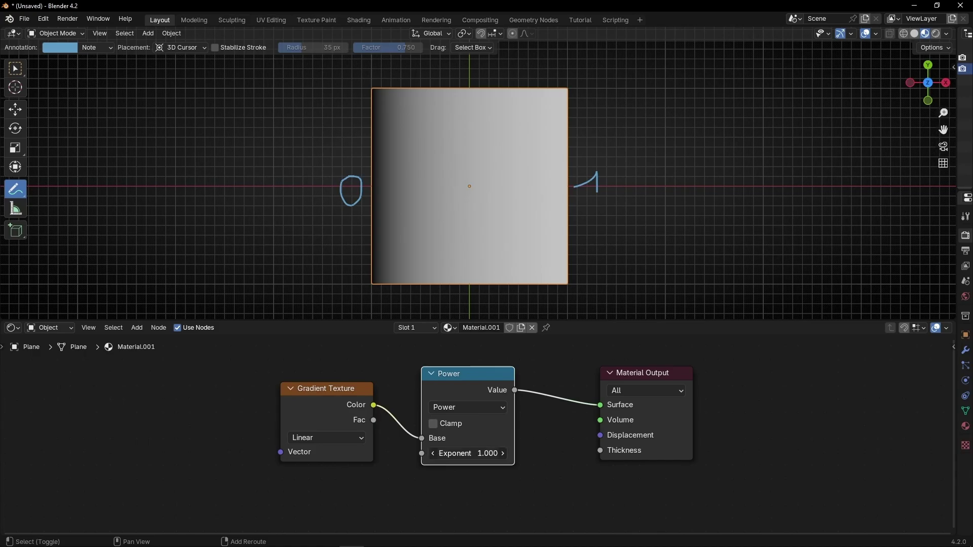
Try Power exponents of 0.590 and 7.080 on the gradient, marking its dark edge in between and undoing the mark
left_click_drag(486, 453, 473, 454)
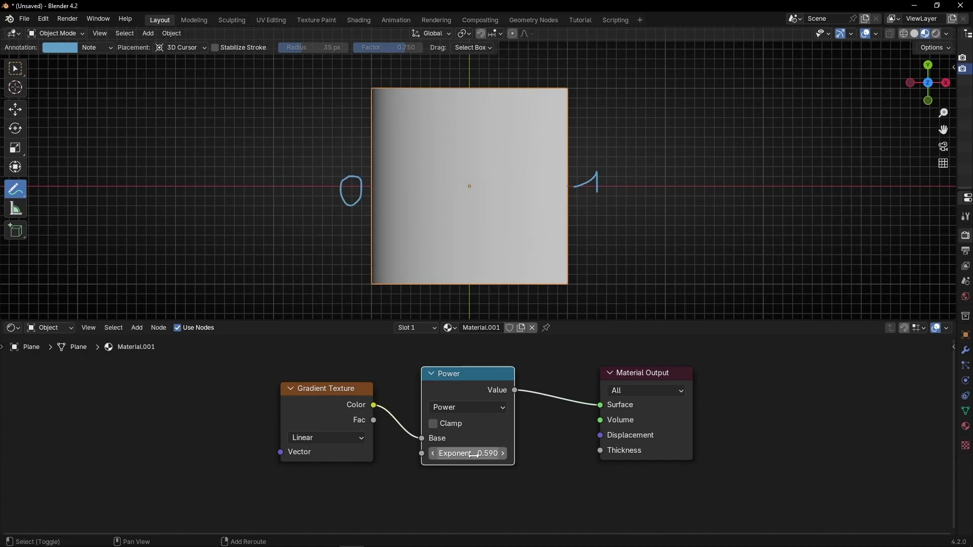
mouse_move(379, 140)
left_mouse_down()
mouse_move(369, 223)
mouse_move(381, 226)
mouse_move(385, 142)
left_mouse_up()
key("ctrl+z")
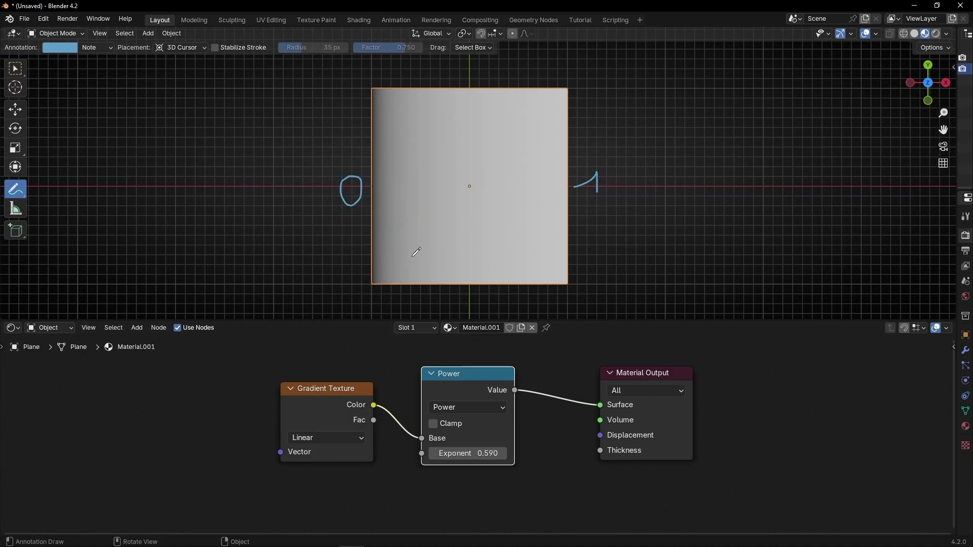
left_click_drag(469, 453, 791, 452)
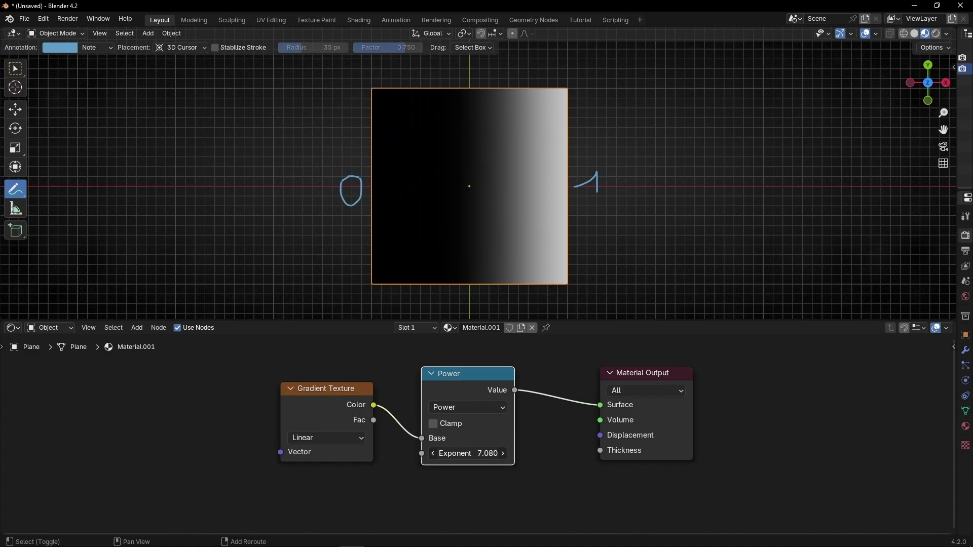
key("Escape")
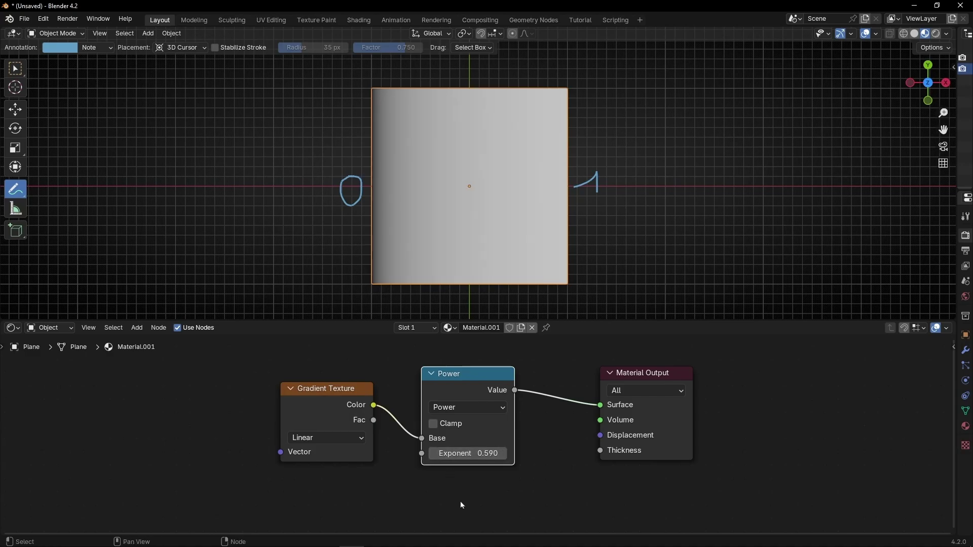
Set the Power exponent to 1 and sketch a straight diagonal annotation beside the plane, labelled 0 and B to 1 and W
left_click(476, 456)
type("1")
key("Return")
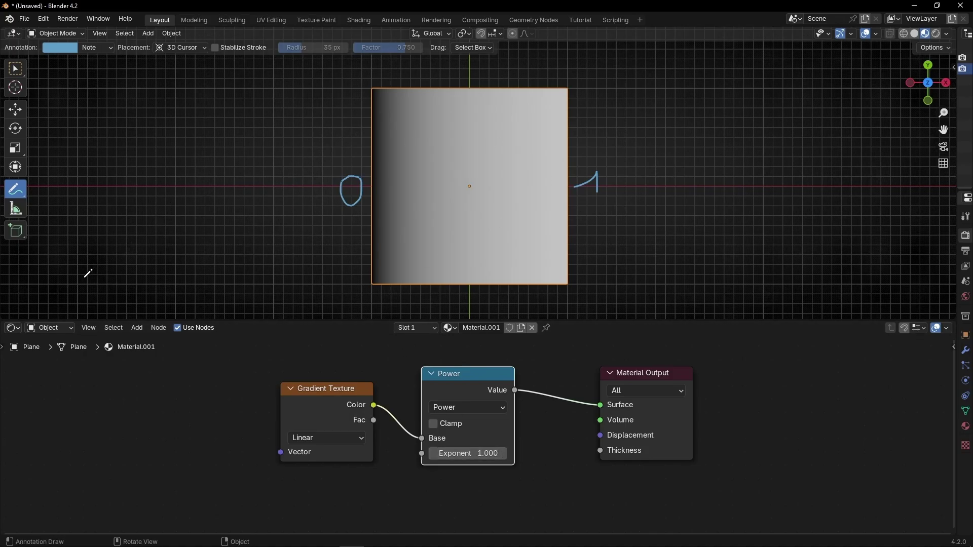
mouse_move(276, 87)
left_mouse_down()
mouse_move(46, 285)
mouse_move(50, 268)
left_mouse_up()
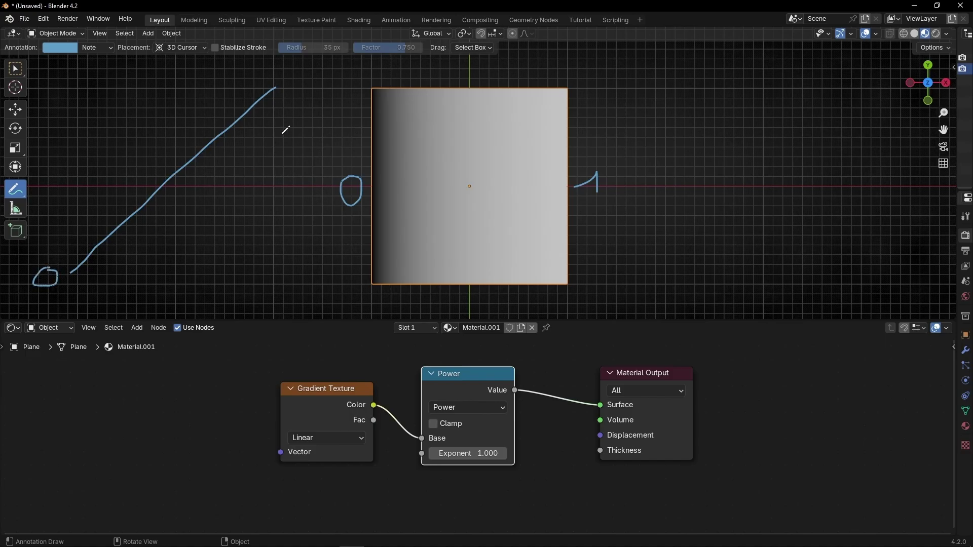
mouse_move(287, 85)
left_mouse_down()
mouse_move(300, 66)
mouse_move(298, 98)
left_mouse_up()
mouse_move(43, 227)
left_mouse_down()
mouse_move(43, 248)
mouse_move(48, 237)
mouse_move(56, 242)
mouse_move(42, 248)
left_mouse_up()
mouse_move(305, 76)
left_mouse_down()
mouse_move(312, 95)
mouse_move(322, 80)
mouse_move(322, 97)
mouse_move(332, 74)
left_mouse_up()
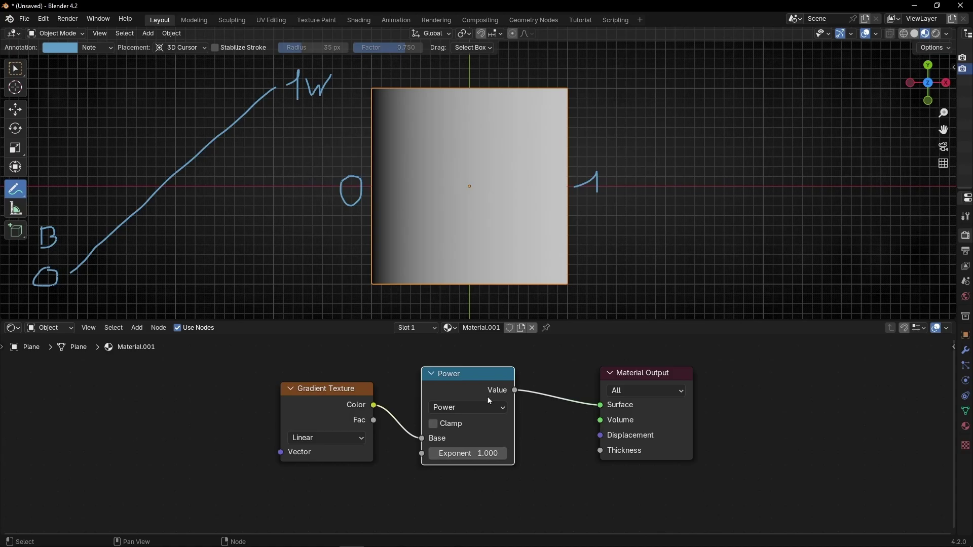
Set the Power exponent to 0.77 and lower it to 0.610, sketching a curve above the diagonal with a circle and upward arrow
left_click(502, 454)
type("0.77")
key("Return")
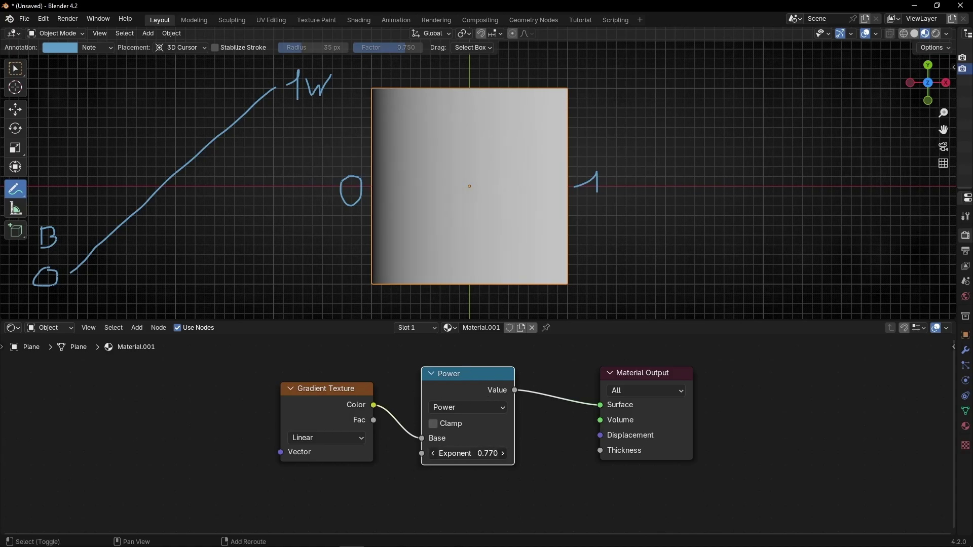
left_click_drag(486, 454, 472, 454)
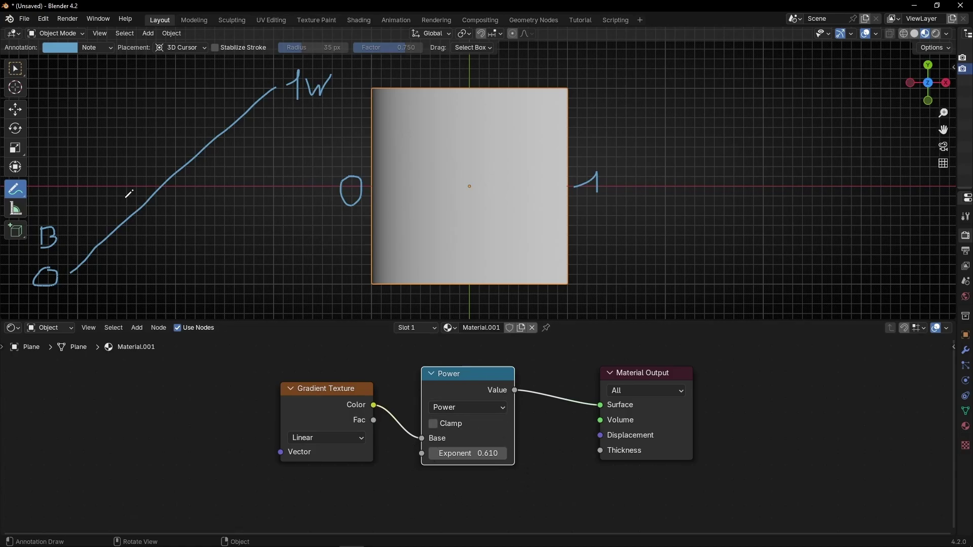
mouse_move(72, 263)
left_mouse_down()
mouse_move(96, 197)
mouse_move(138, 146)
mouse_move(203, 104)
mouse_move(268, 91)
left_mouse_up()
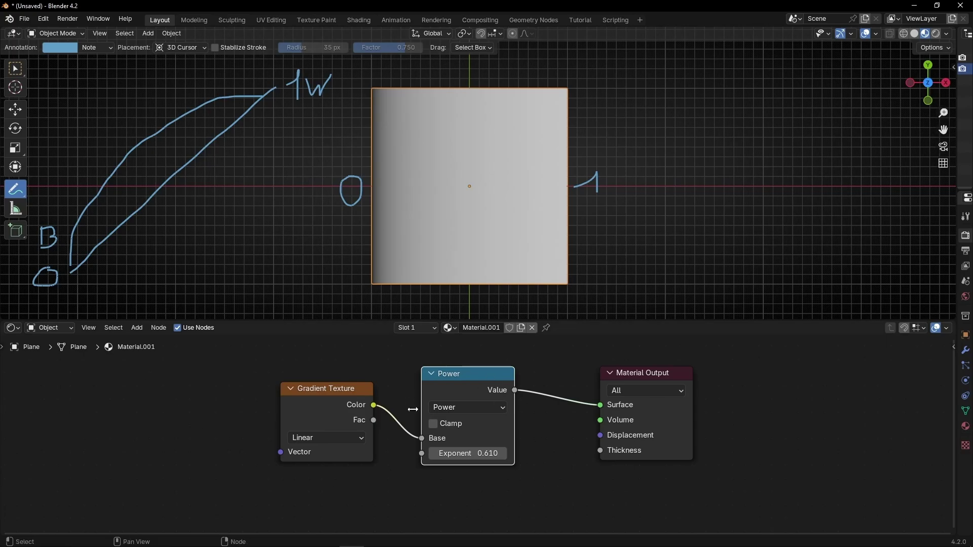
mouse_move(141, 187)
left_mouse_down()
mouse_move(98, 207)
mouse_move(80, 242)
mouse_move(130, 264)
mouse_move(158, 211)
mouse_move(100, 197)
mouse_move(102, 123)
mouse_move(85, 148)
mouse_move(111, 150)
left_mouse_up()
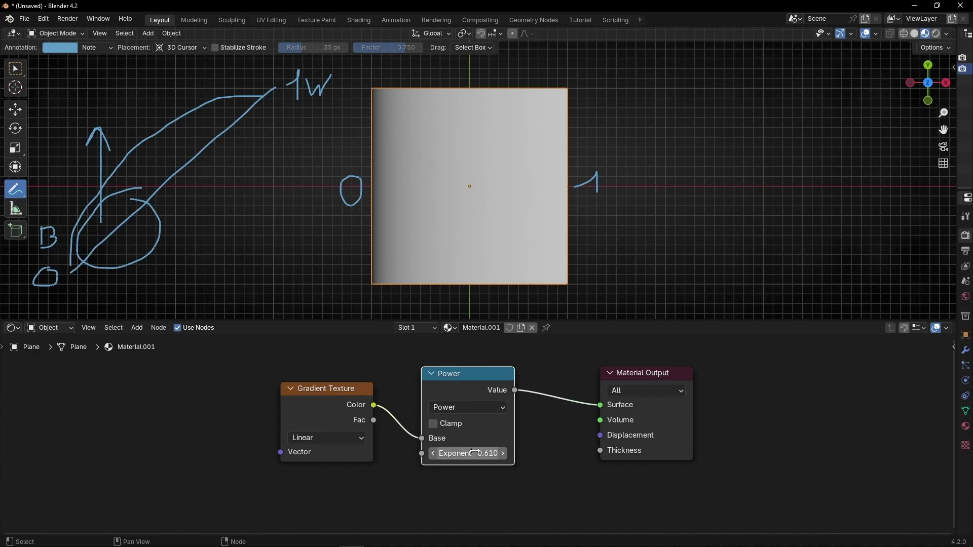
Try a Power exponent of 0.320, and undo it together with the upper curve, circle and arrow annotations
left_click_drag(468, 453, 437, 453)
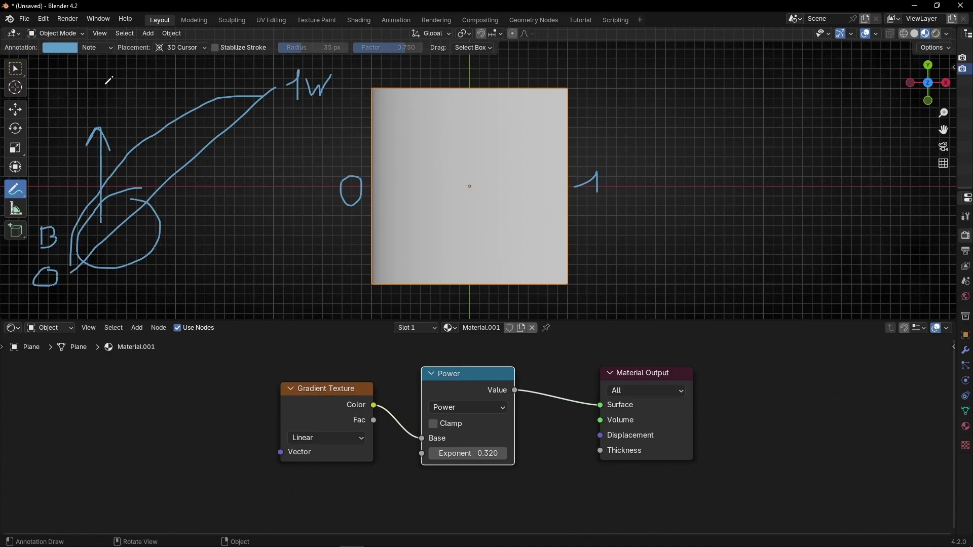
key("ctrl+z")
key("ctrl+z")
key("ctrl+z")
key("ctrl+z")
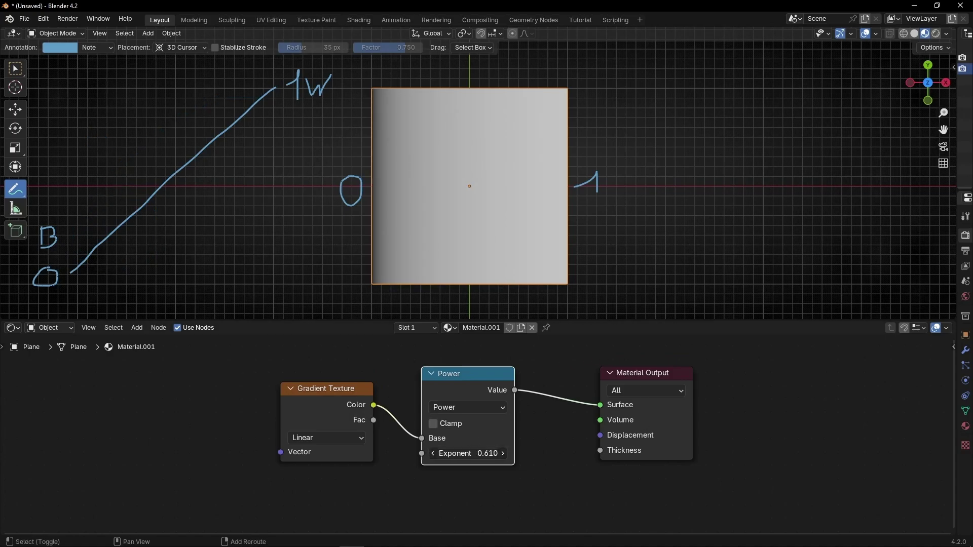
Raise the Power exponent to 7.520 and sketch an annotation curve sagging below the diagonal from 0 to 1
left_click_drag(466, 453, 489, 453)
left_click_drag(466, 453, 582, 453)
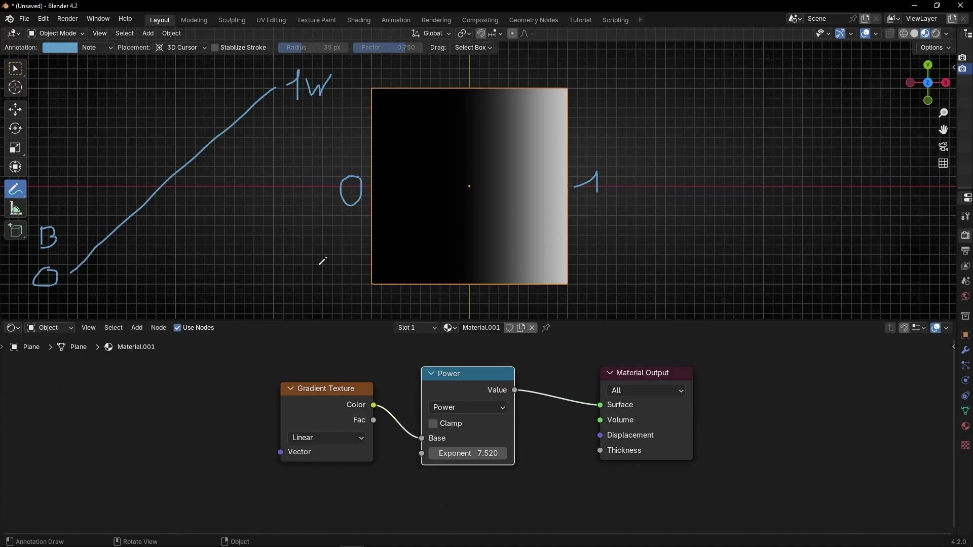
mouse_move(72, 271)
left_mouse_down()
mouse_move(145, 269)
mouse_move(213, 251)
mouse_move(266, 178)
mouse_move(271, 90)
left_mouse_up()
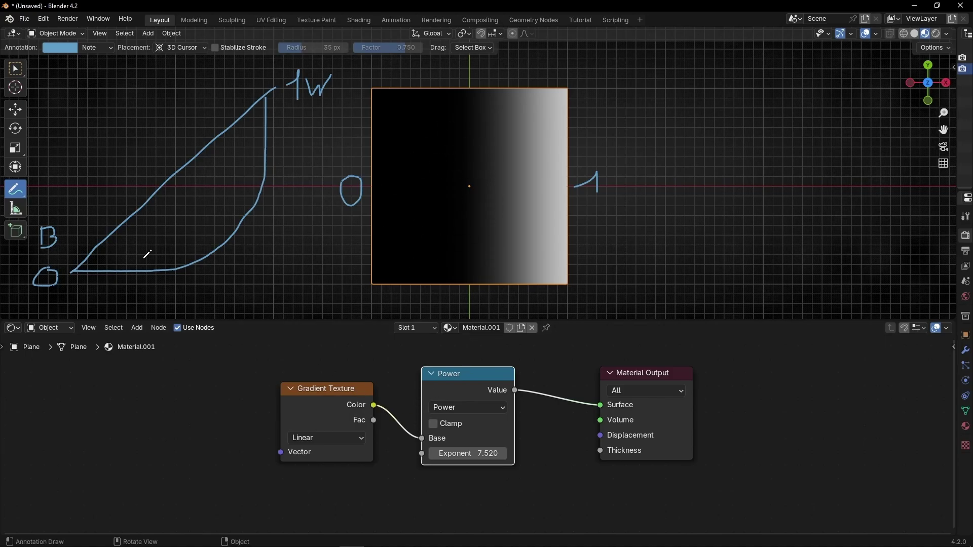
Circle the diagonal's lower part, add downward arrows and a circle around the low values, and mark the plane's dark area
mouse_move(171, 170)
left_mouse_down()
mouse_move(126, 184)
mouse_move(81, 219)
mouse_move(73, 254)
mouse_move(99, 267)
mouse_move(162, 250)
mouse_move(180, 198)
mouse_move(166, 173)
left_mouse_up()
mouse_move(150, 216)
left_mouse_down()
mouse_move(147, 292)
mouse_move(156, 304)
left_mouse_up()
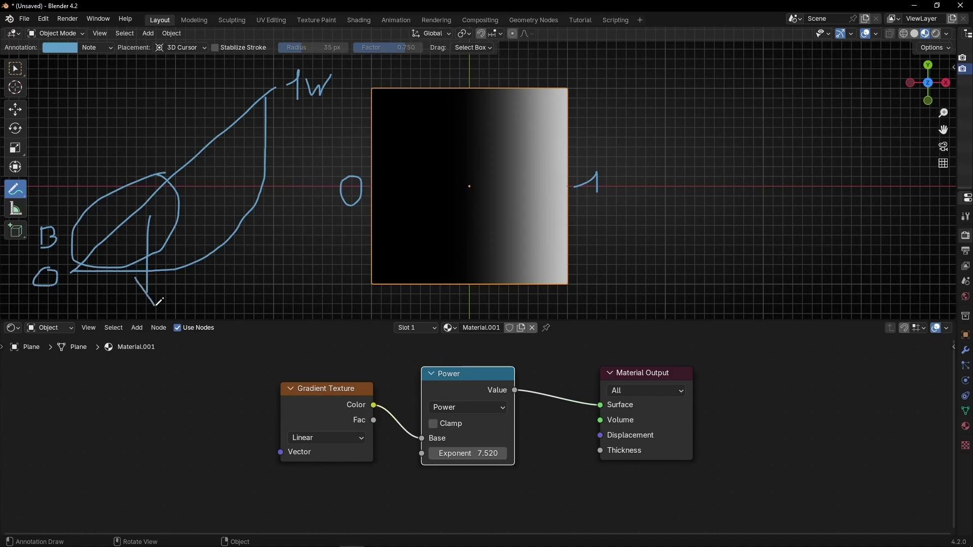
left_click_drag(116, 265, 110, 302)
mouse_move(124, 236)
left_mouse_down()
mouse_move(74, 283)
mouse_move(184, 294)
mouse_move(137, 238)
mouse_move(91, 282)
mouse_move(161, 268)
mouse_move(108, 293)
mouse_move(125, 256)
left_mouse_up()
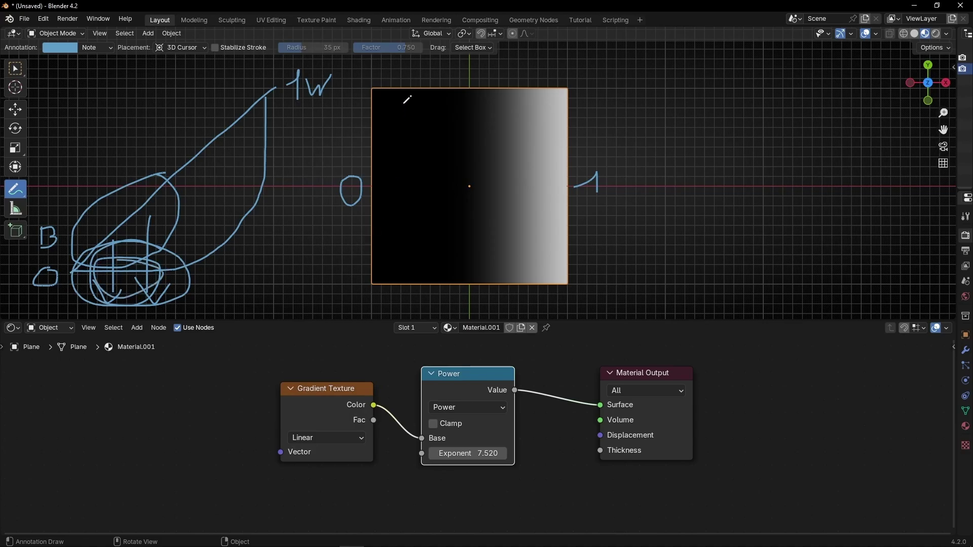
mouse_move(376, 92)
left_mouse_down()
mouse_move(374, 152)
mouse_move(446, 268)
mouse_move(454, 104)
mouse_move(396, 98)
mouse_move(406, 118)
mouse_move(539, 124)
left_mouse_up()
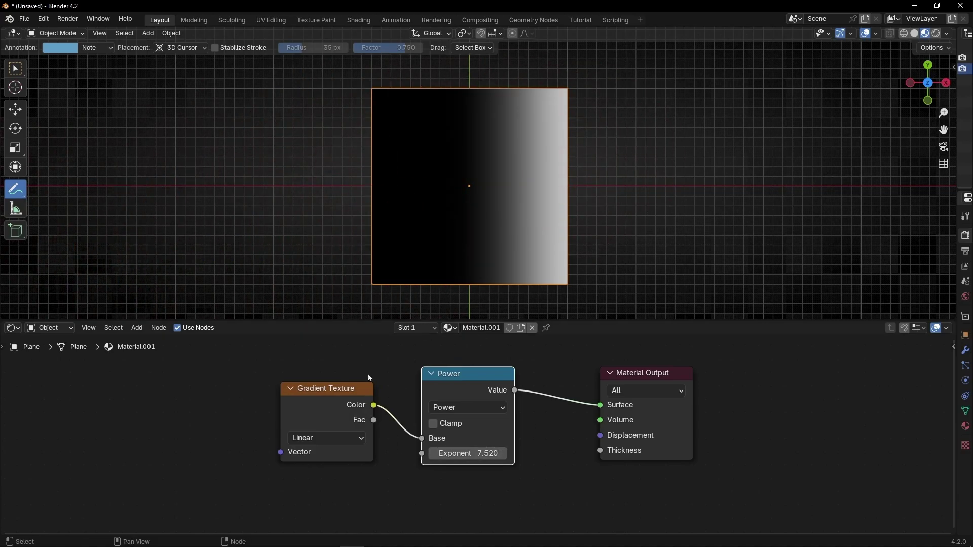
Raise the Power exponent to 10.290 and replace the Gradient Texture with a Noise Texture
left_click_drag(481, 415, 494, 451)
left_click(347, 405)
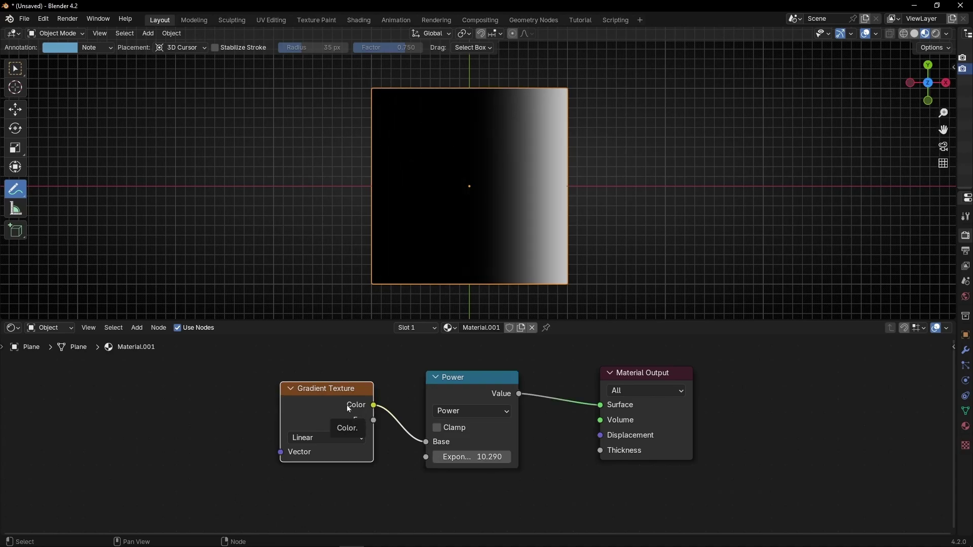
key("x")
key("shift+a")
type("nois")
key("Return")
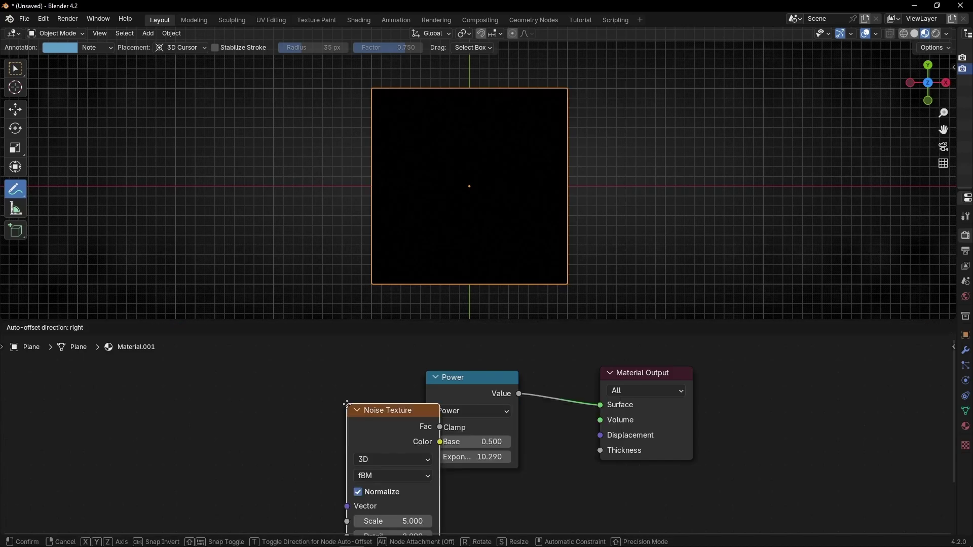
left_click(303, 377)
Connect the Noise Texture's Fac output to the Power node's Base, muting and unmuting the Power node to compare the noise
left_click(456, 377)
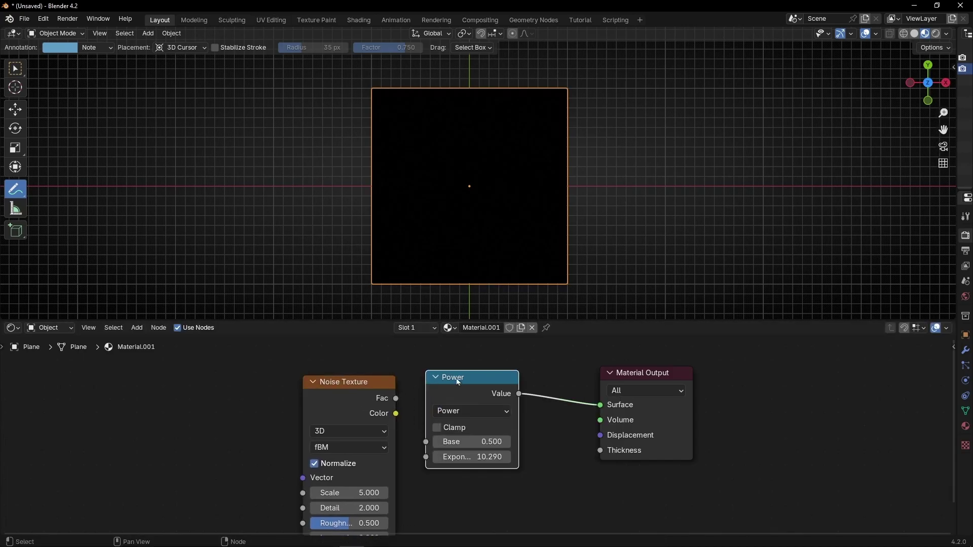
key("m")
left_click_drag(400, 394, 424, 445)
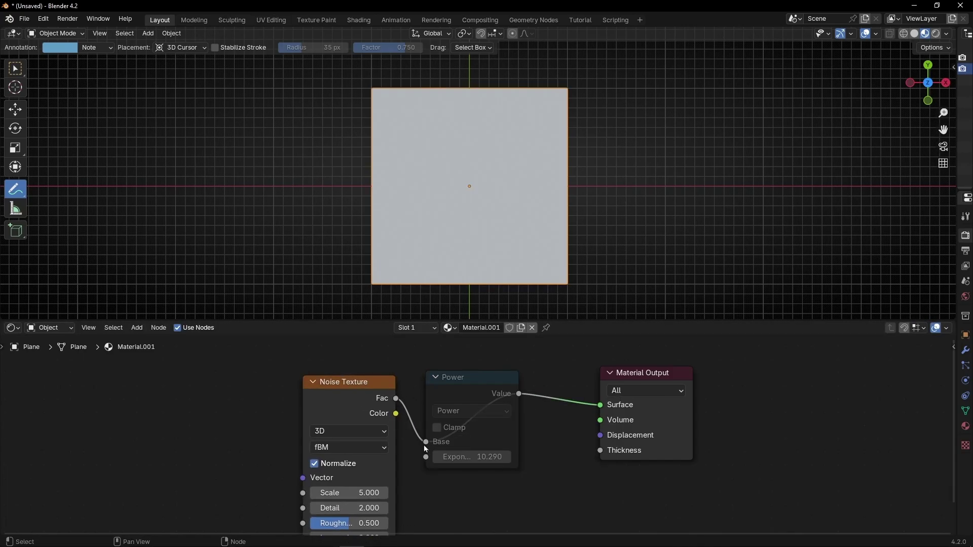
left_click_drag(344, 402, 329, 387)
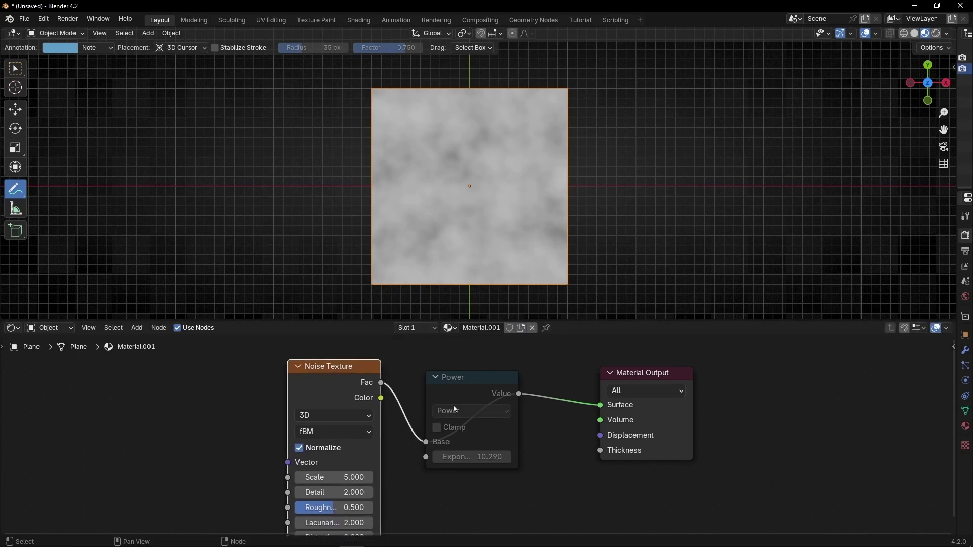
key("m")
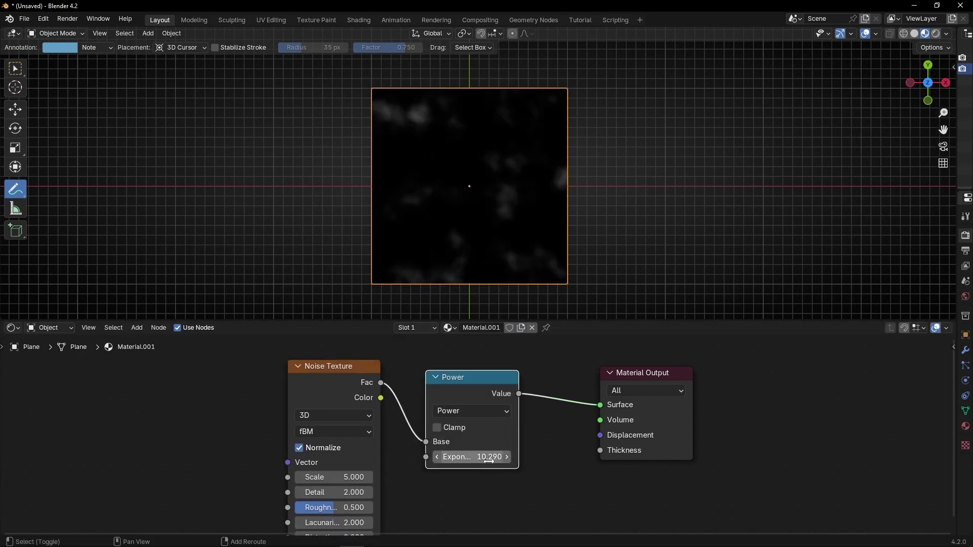
Set the Power exponent to 1 and raise it to 16.650 to compare the noise contrast
mouse_move(489, 461)
left_mouse_down()
mouse_move(469, 461)
mouse_move(540, 456)
mouse_move(493, 456)
mouse_move(522, 456)
left_mouse_up()
left_click(489, 462)
type("1")
key("Return")
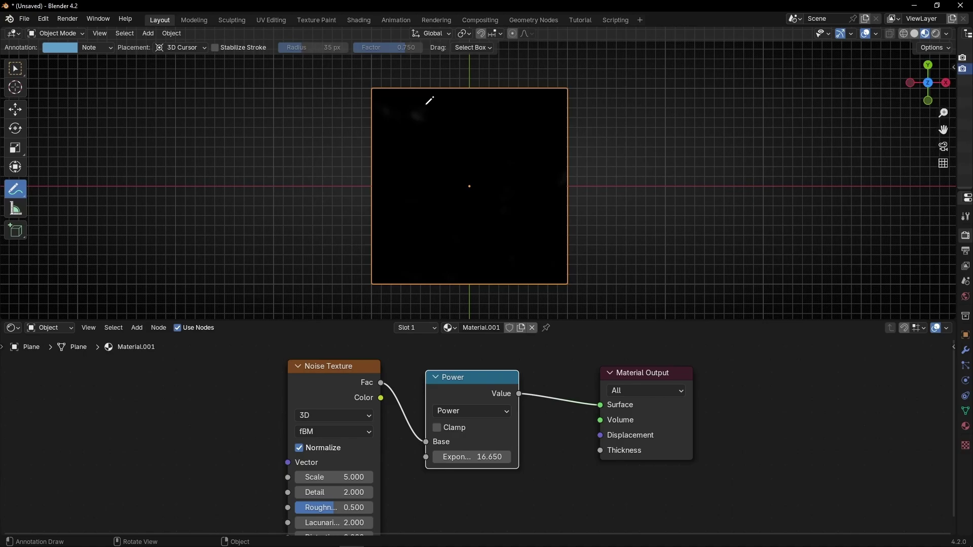
Circle the plane's remaining bright spot, sketch the exponent curve beside it, erase both annotations, and set the Power exponent to 3.470
mouse_move(427, 103)
left_mouse_down()
mouse_move(395, 119)
mouse_move(425, 105)
left_mouse_up()
mouse_move(78, 281)
left_mouse_down()
mouse_move(190, 280)
mouse_move(255, 239)
mouse_move(270, 199)
mouse_move(273, 95)
mouse_move(248, 100)
mouse_move(283, 103)
mouse_move(263, 117)
left_mouse_up()
mouse_move(439, 171)
left_mouse_down("ctrl")
mouse_move(283, 94)
mouse_move(81, 189)
left_mouse_up("ctrl")
mouse_move(474, 456)
left_mouse_down()
mouse_move(355, 456)
mouse_move(477, 458)
left_mouse_up()
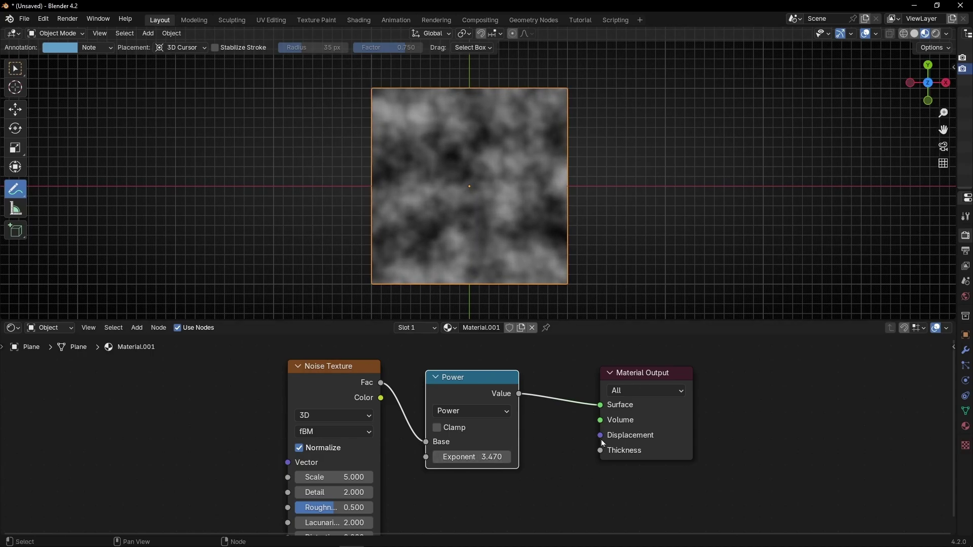